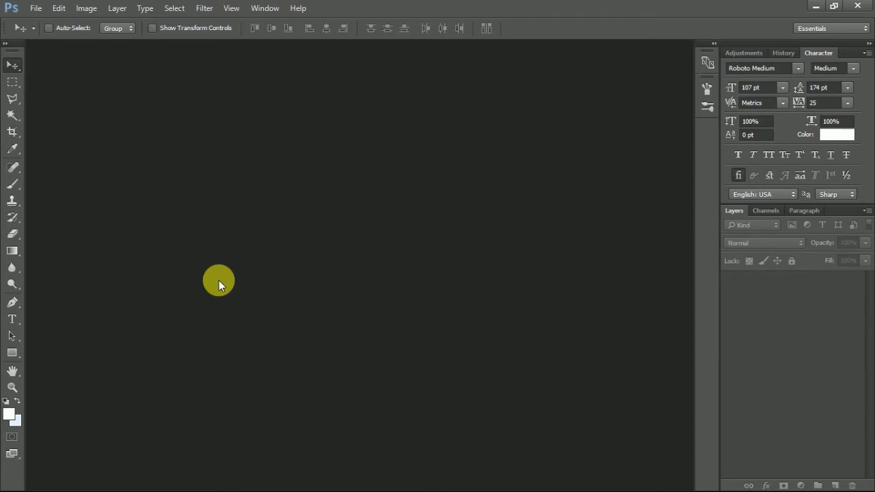
Open the san-marcos-spring-lake PNG from the Downloads folder
click(35, 8)
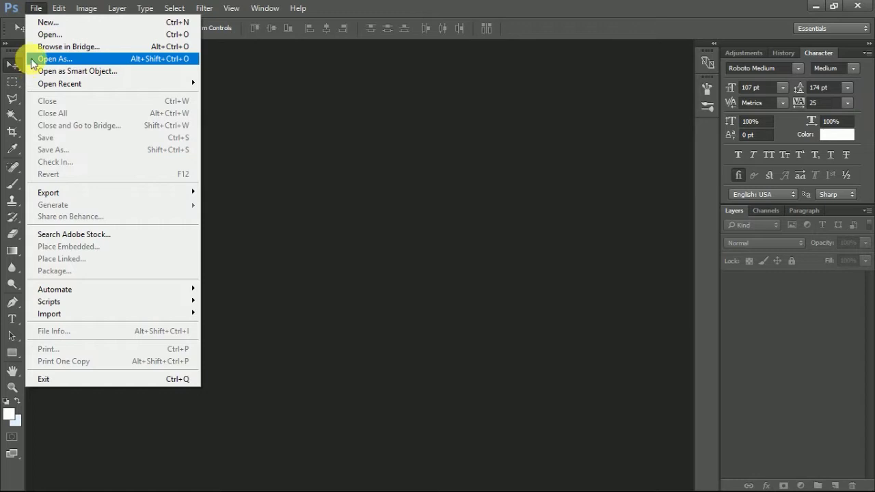
click(42, 34)
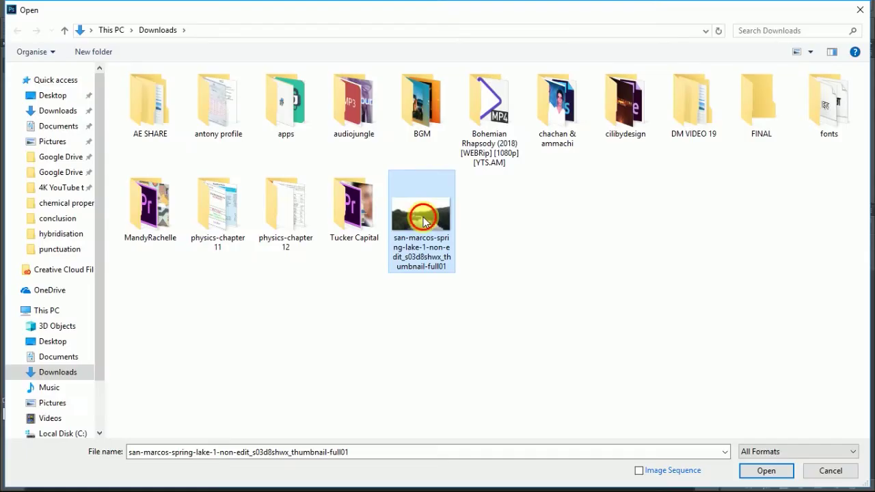
key(Escape)
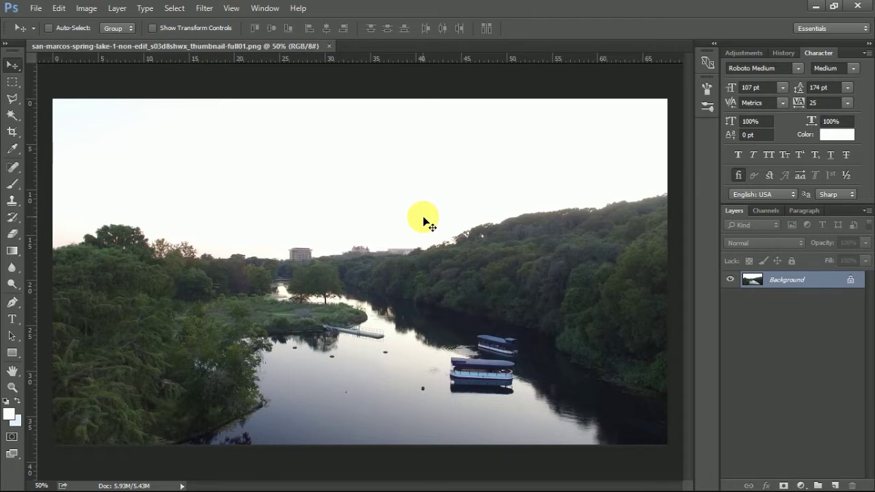
click(204, 8)
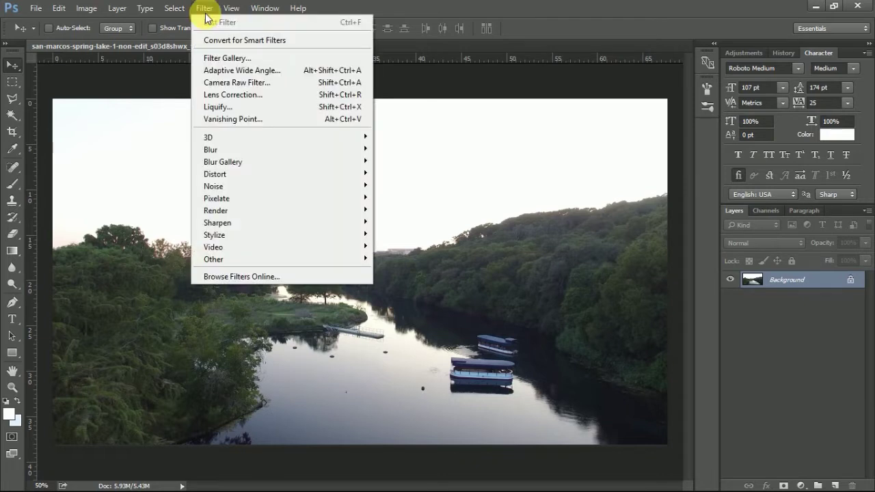
Launch the Camera Raw filter on the river photo, leaving Vibrance at 0 after a trial boost
click(251, 88)
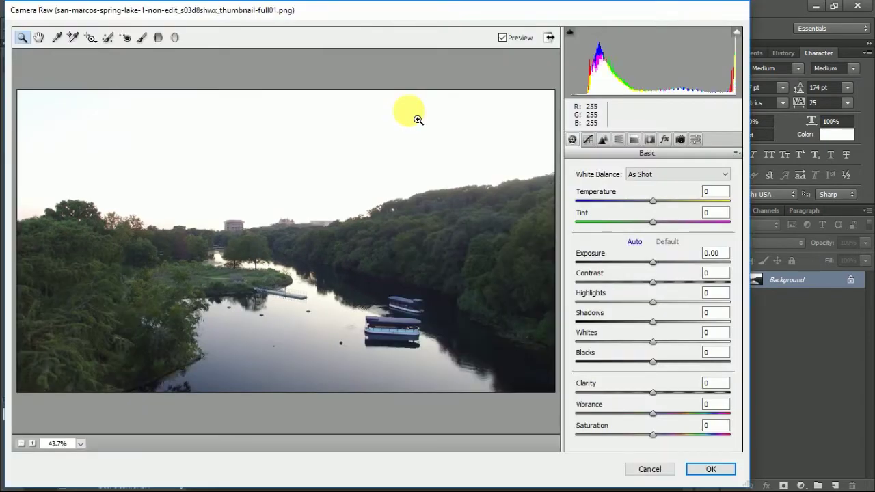
drag(389, 18, 432, 19)
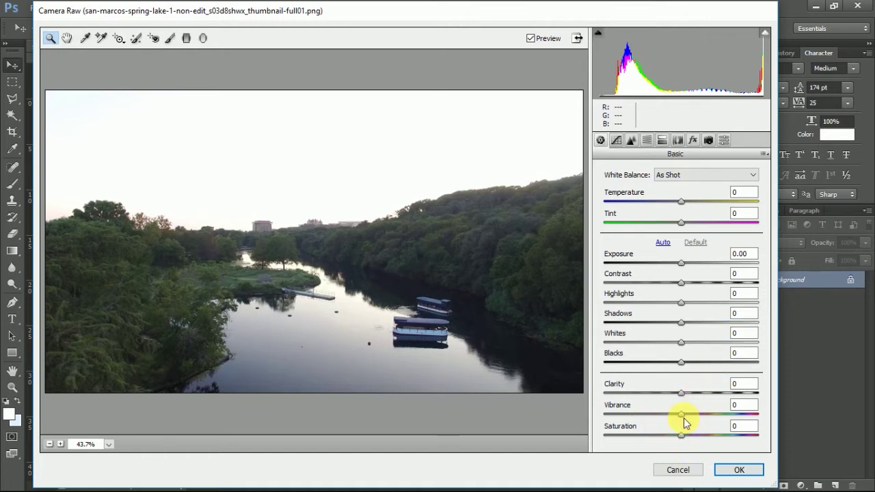
drag(683, 415, 706, 417)
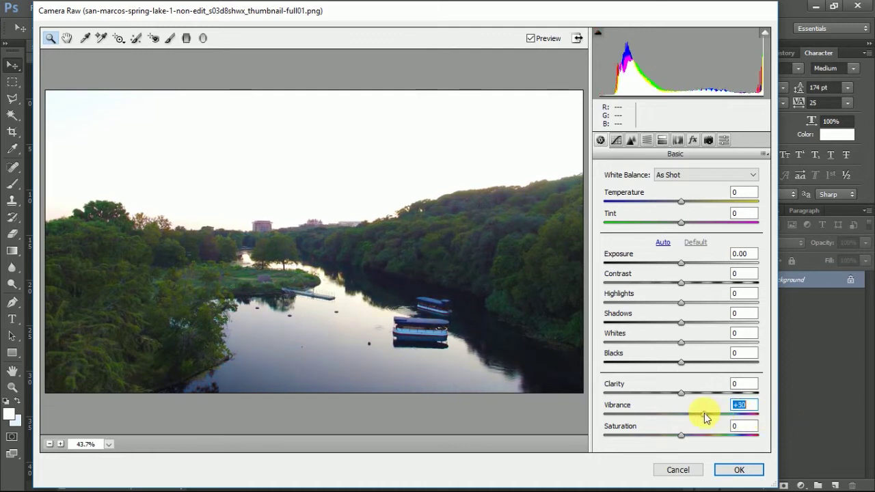
double_click(706, 415)
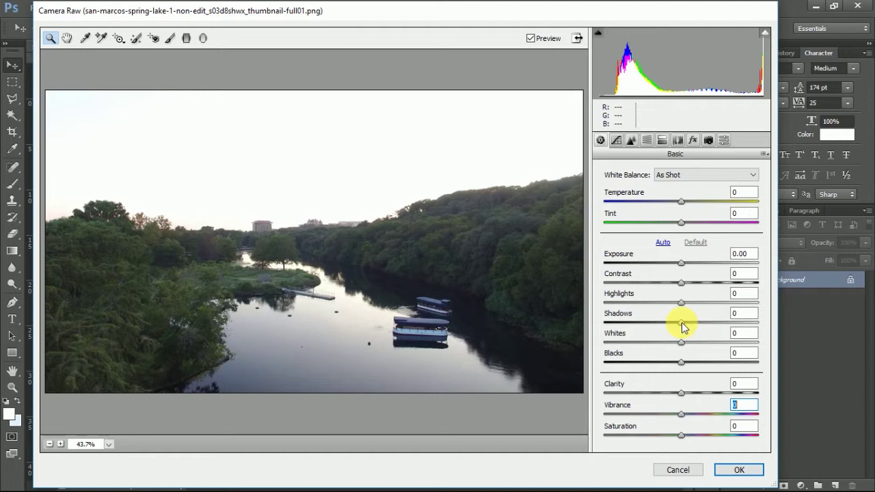
Set Shadows +29, Whites +28, Blacks -20, Highlights -44 and Contrast +3 in Camera Raw Basic
drag(682, 327, 710, 337)
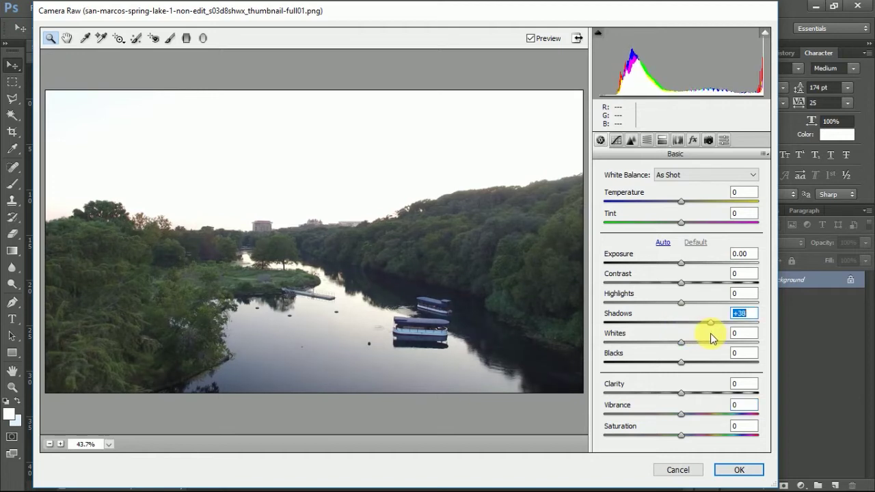
click(704, 330)
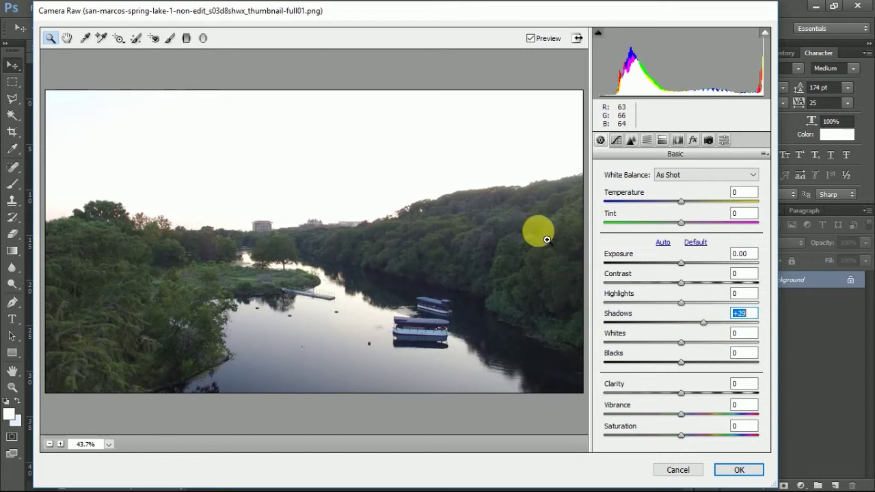
drag(682, 343, 669, 367)
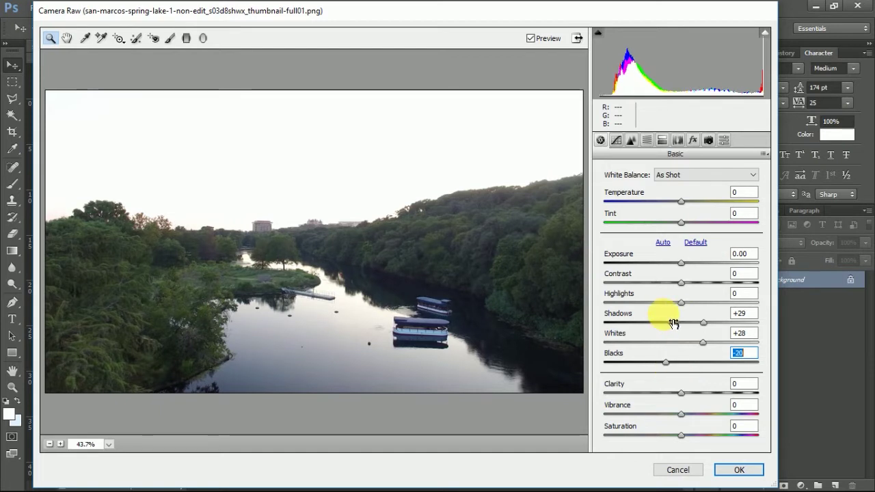
drag(681, 302, 650, 306)
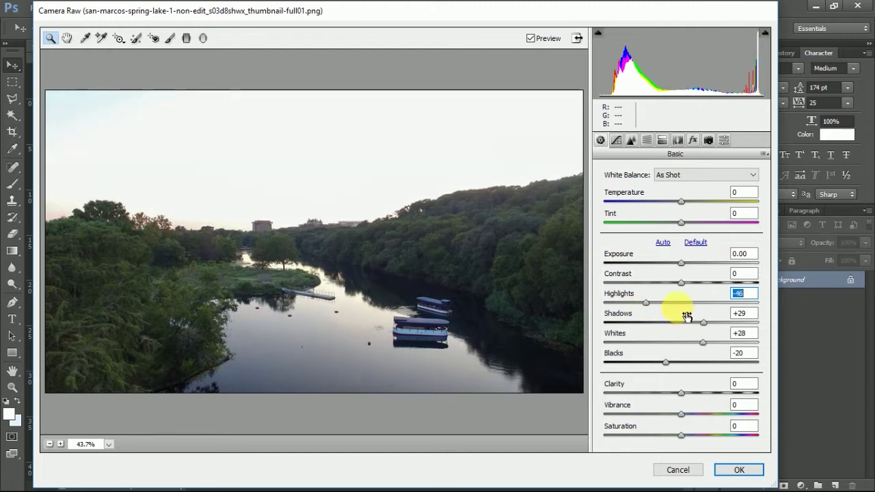
drag(646, 302, 648, 306)
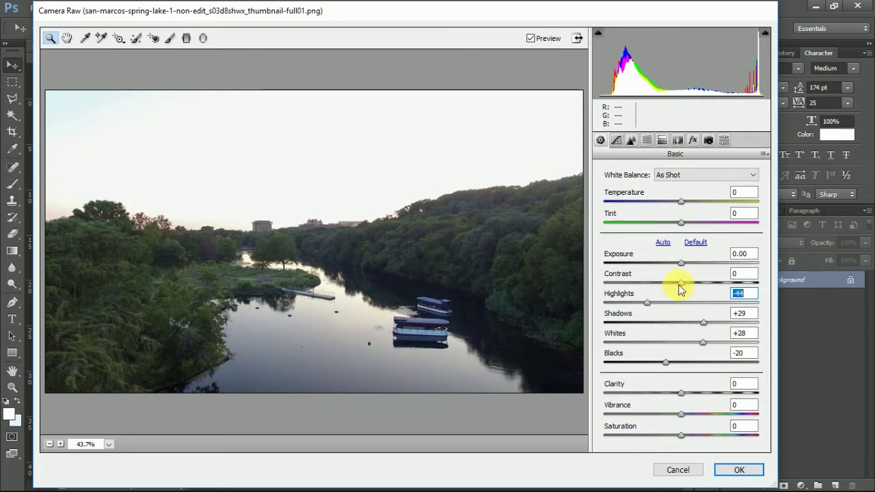
mouse_move(680, 284)
mouse_down()
mouse_move(694, 287)
mouse_move(683, 285)
mouse_up()
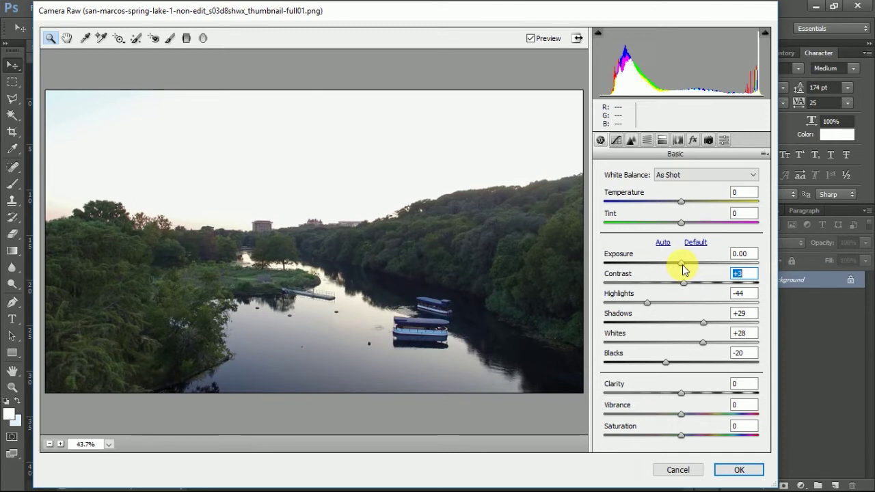
Raise Exposure to +0.10 and Clarity to +11
click(682, 265)
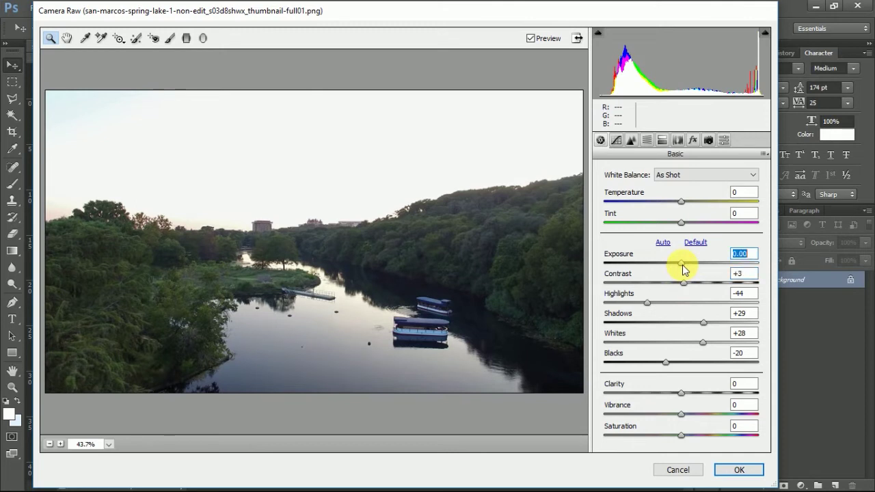
drag(682, 265, 684, 265)
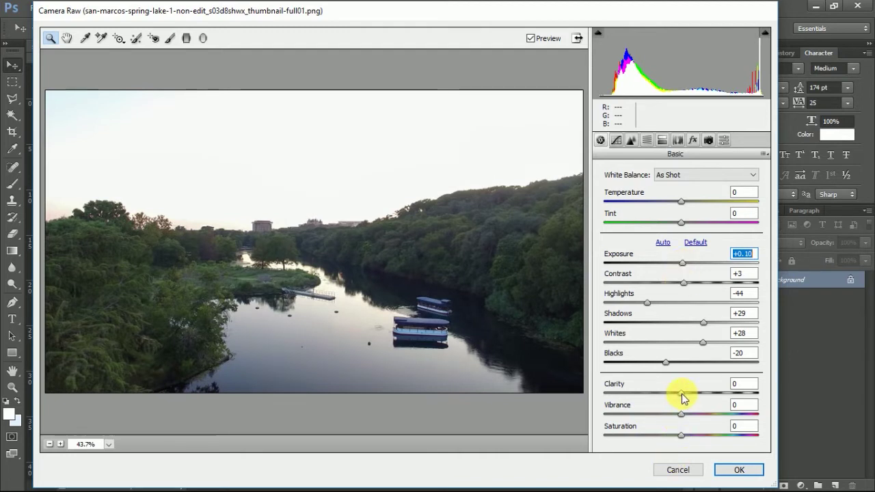
drag(681, 393, 589, 388)
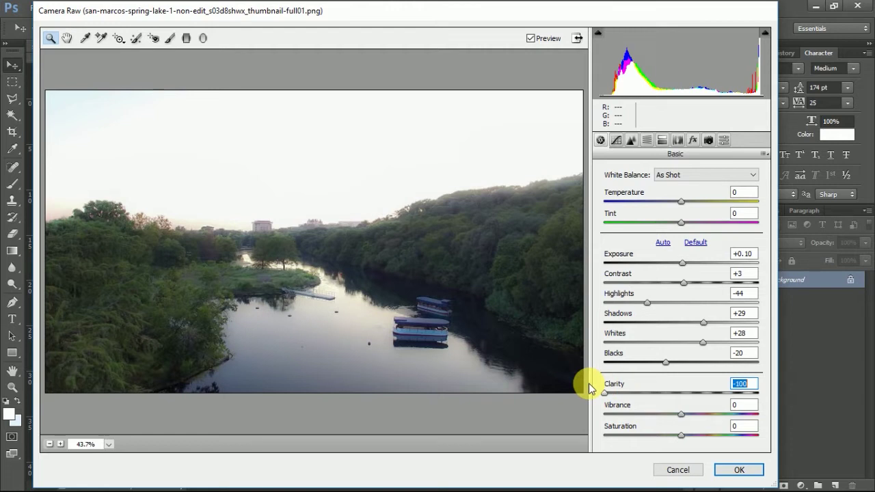
drag(589, 389, 680, 397)
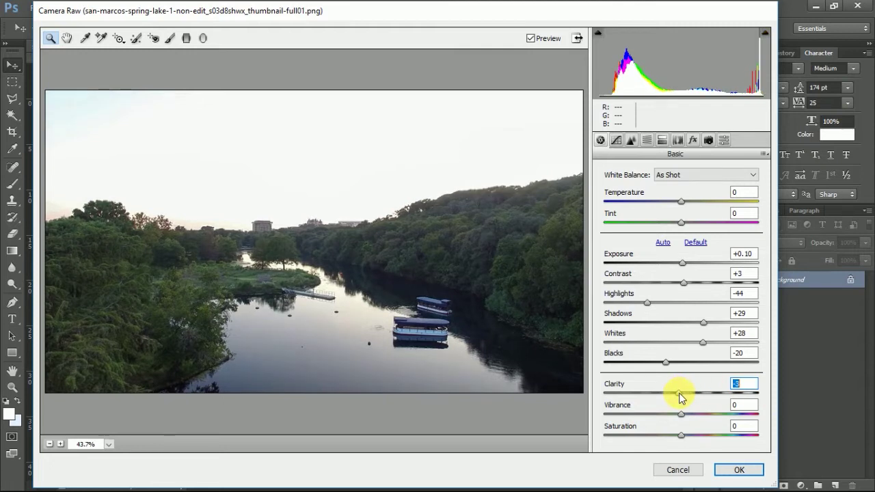
drag(679, 397, 689, 395)
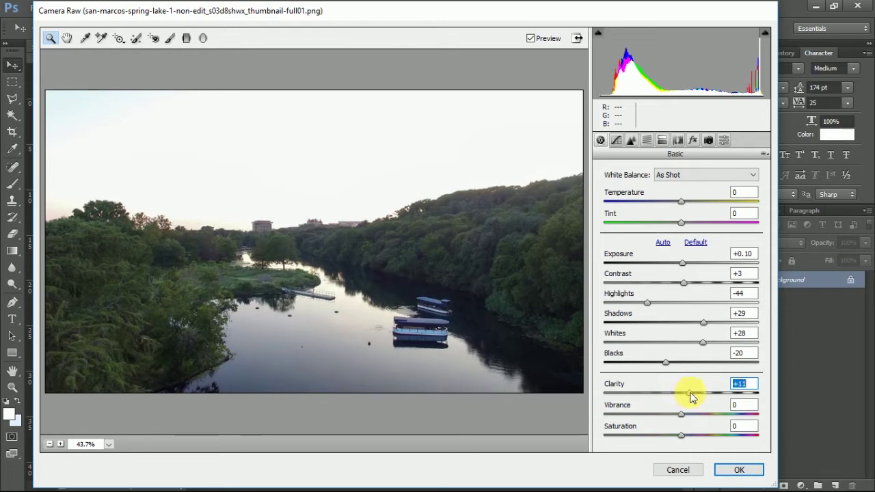
drag(689, 398, 685, 400)
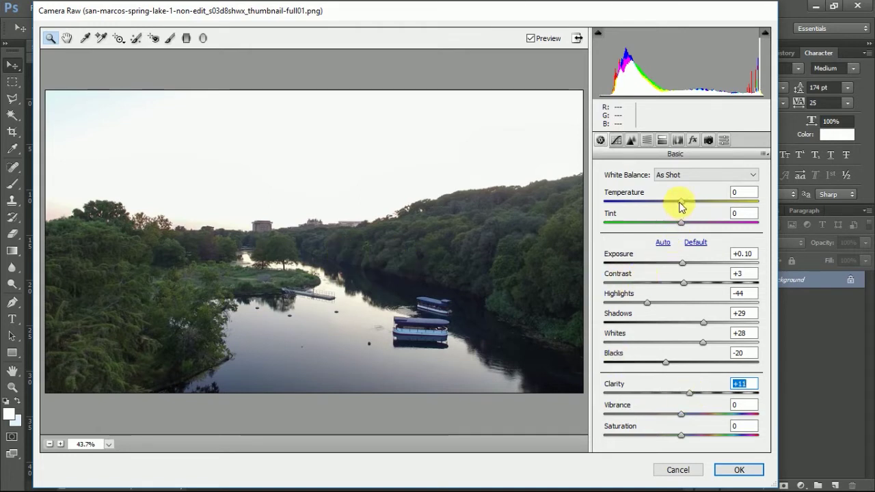
Try warming and cooling the Temperature, leaving it reset at 0
drag(681, 202, 713, 218)
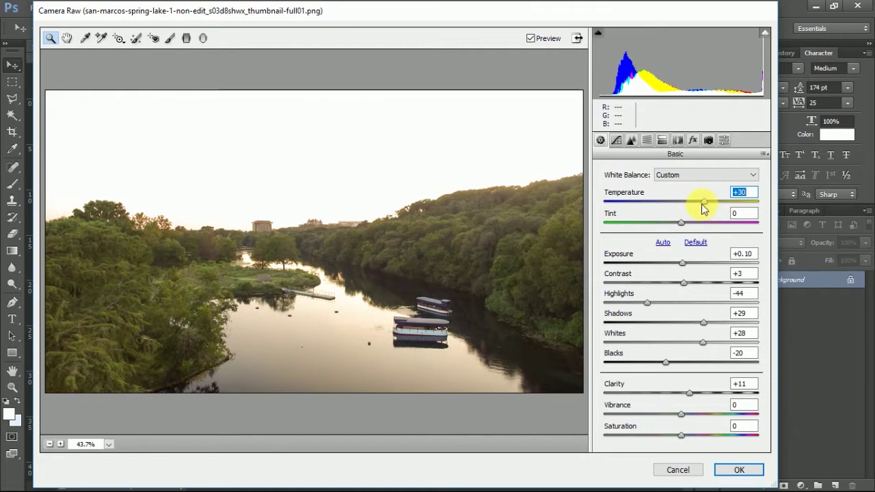
drag(704, 209, 710, 201)
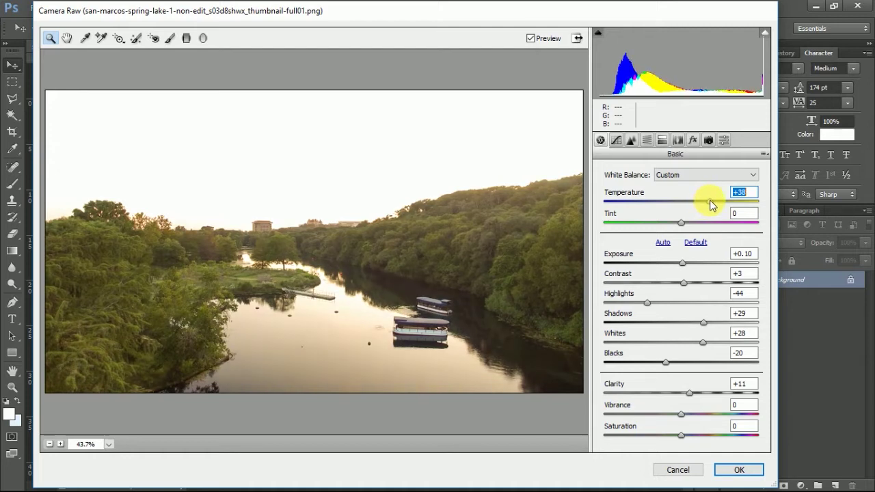
drag(710, 201, 693, 200)
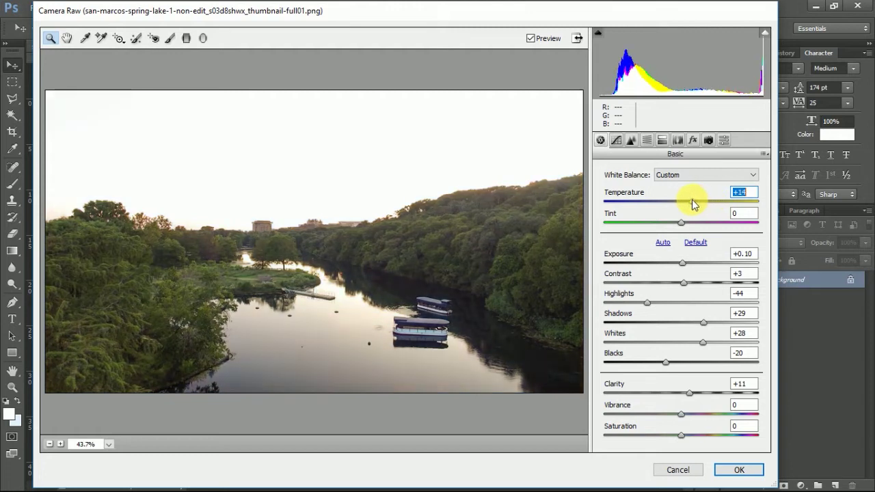
double_click(691, 199)
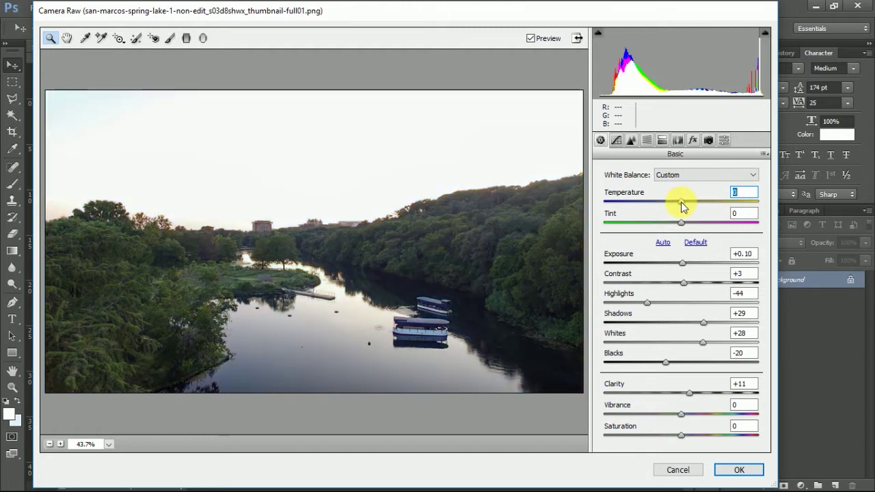
drag(682, 202, 711, 201)
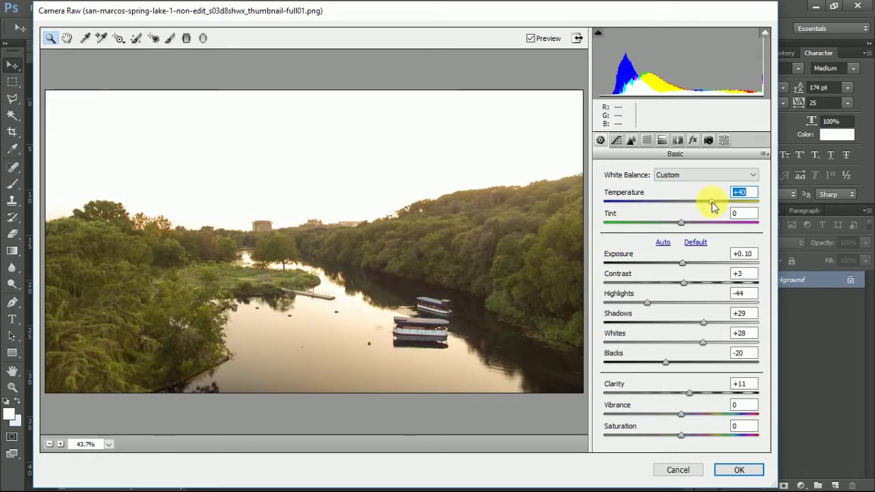
double_click(711, 202)
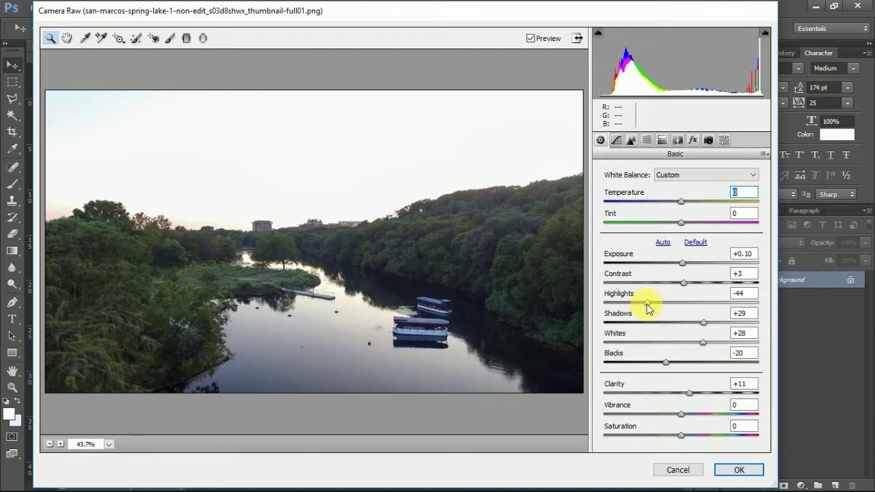
Set Highlights to -42 and show the Tone Curve panel
mouse_move(647, 307)
mouse_down()
mouse_move(680, 303)
mouse_move(648, 306)
mouse_up()
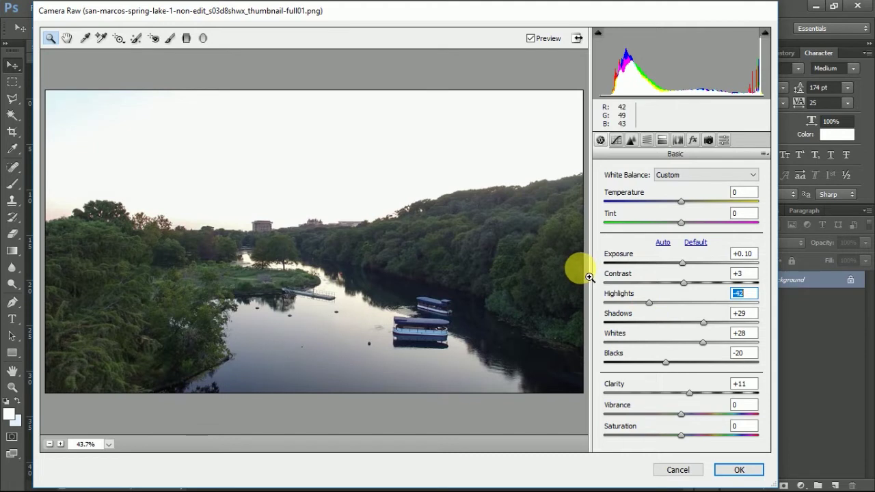
click(616, 140)
click(600, 139)
click(617, 141)
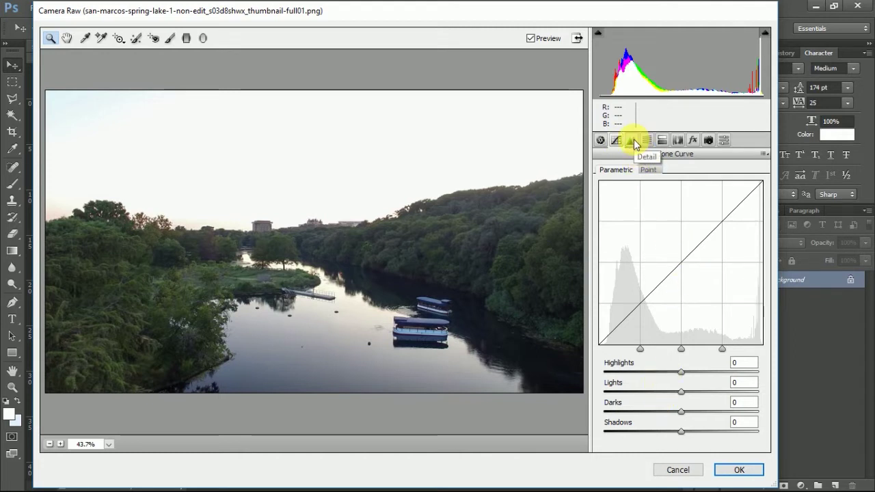
Sharpen the photo in the Detail panel with an Amount of 77
click(646, 169)
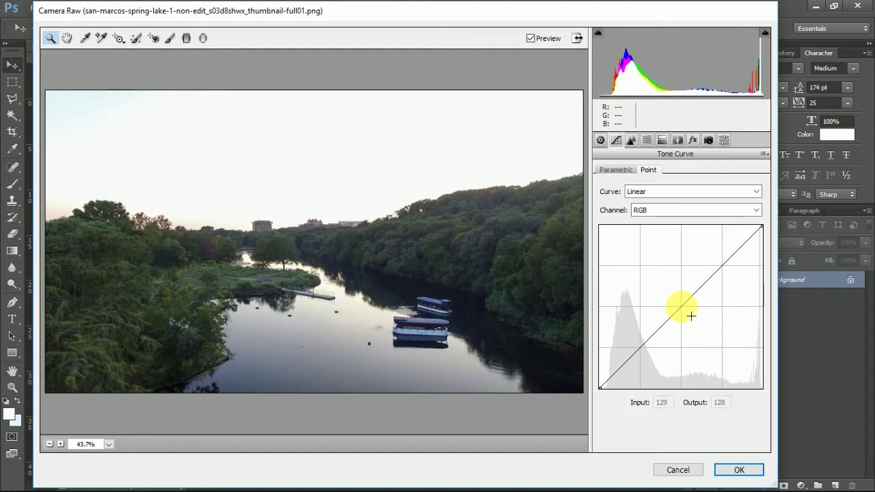
click(632, 142)
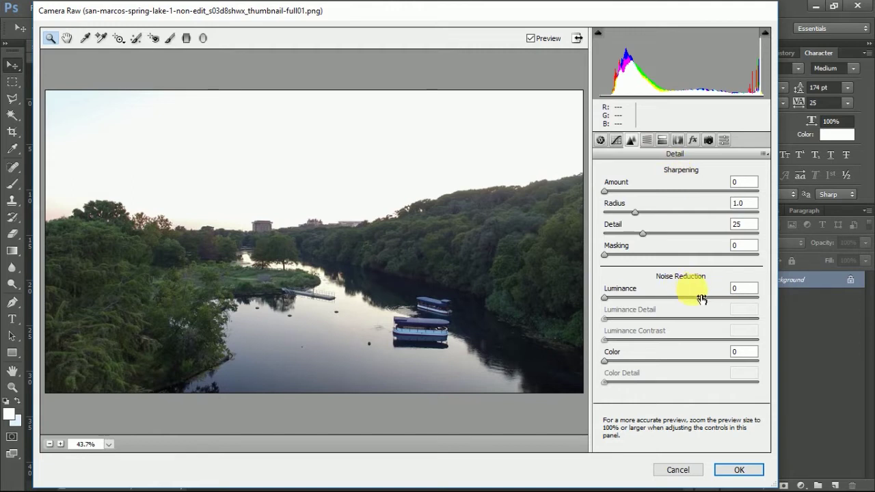
drag(607, 194, 692, 200)
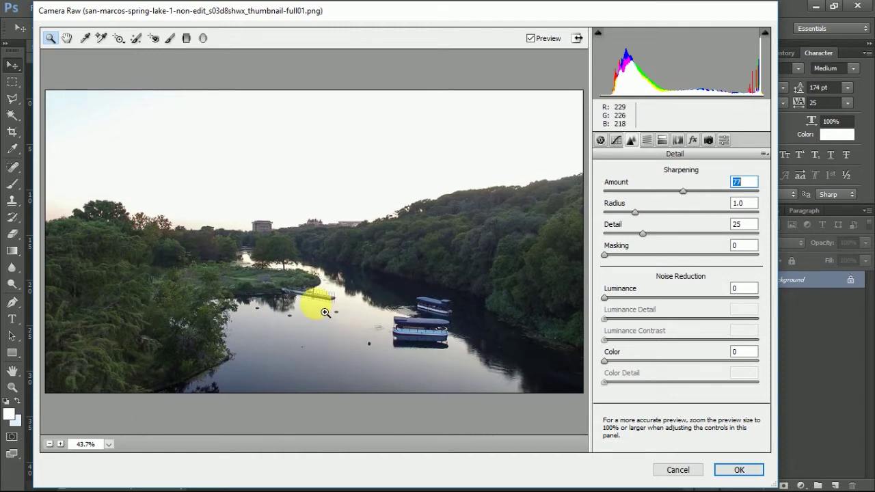
Reduce the sharpening Amount to 41, comparing the trees with Preview on and off
click(534, 39)
drag(81, 217, 205, 318)
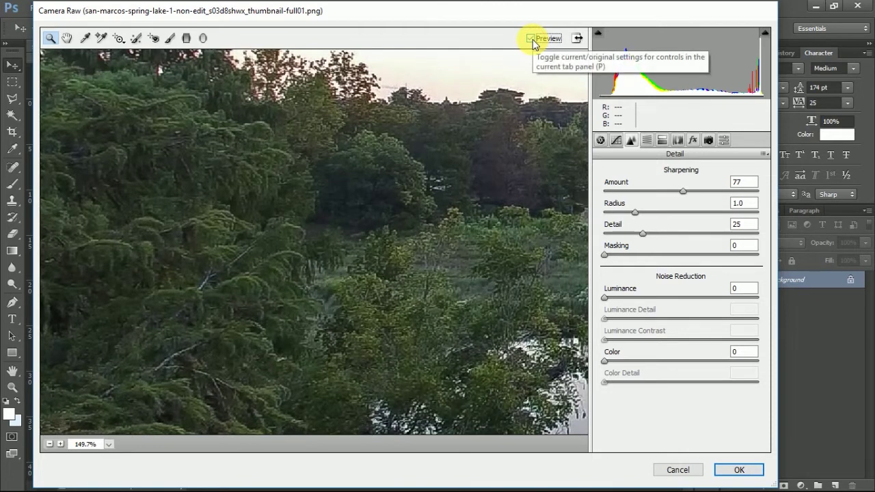
click(532, 39)
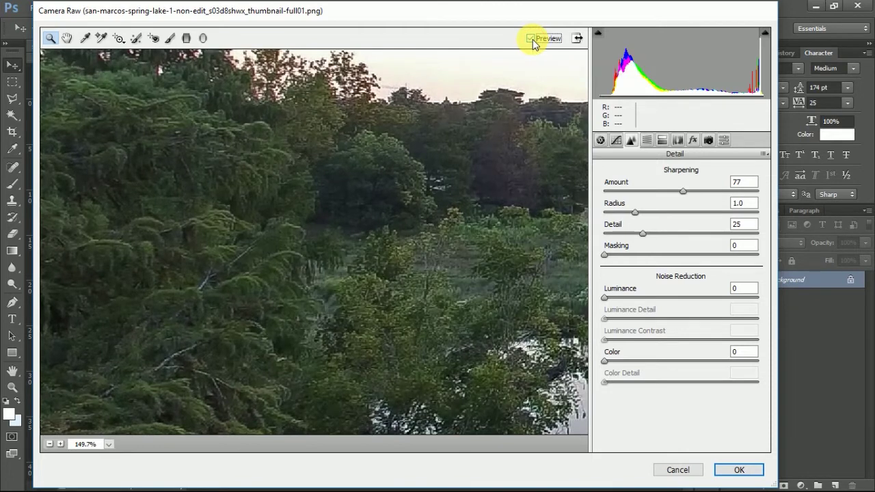
drag(683, 192, 650, 195)
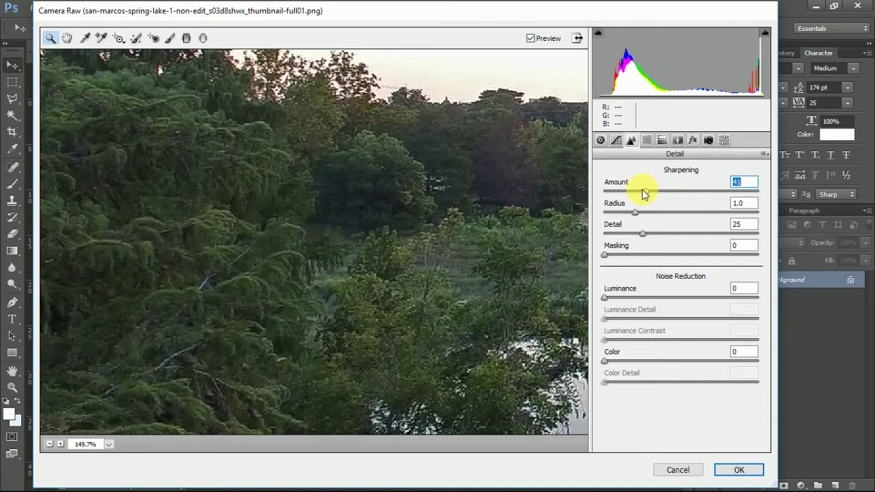
click(531, 39)
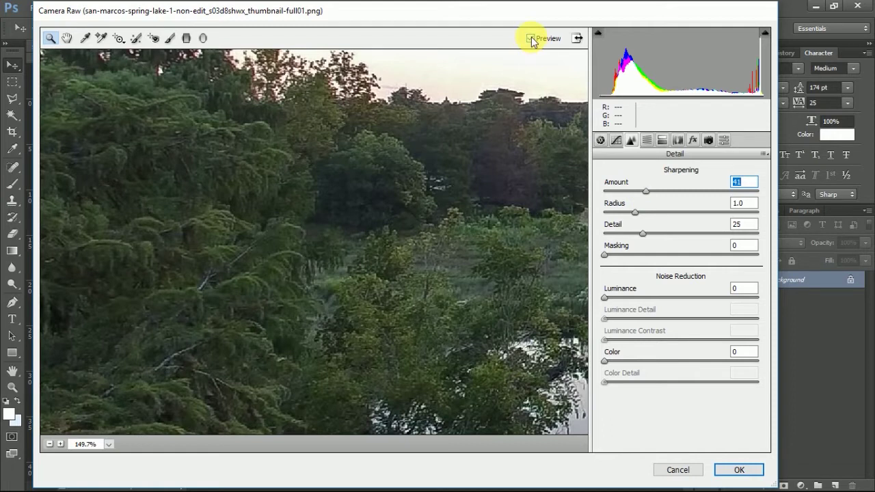
right_click(431, 203)
click(456, 281)
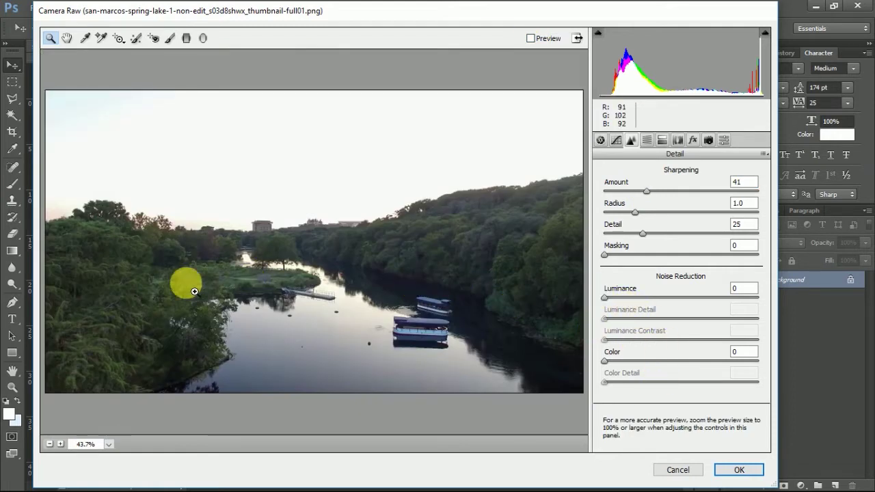
Test Luminance noise reduction levels up to 49 on the treeline, dock and buildings
drag(112, 227, 205, 342)
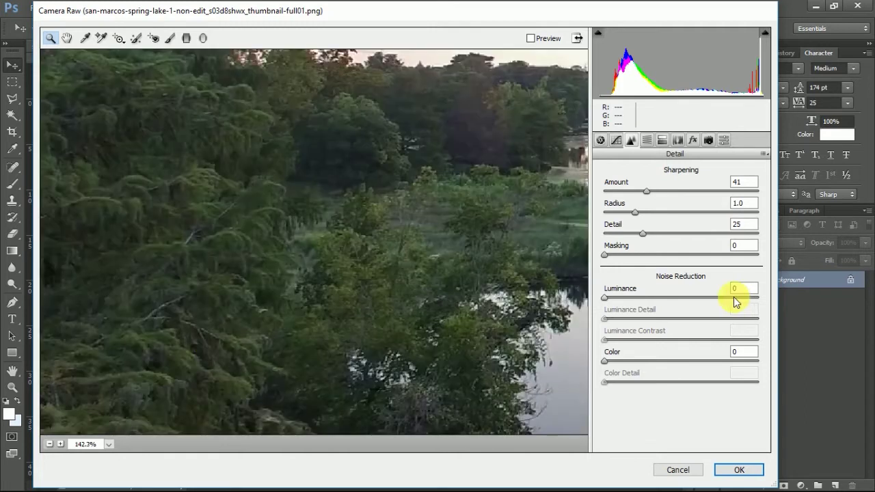
drag(604, 298, 566, 303)
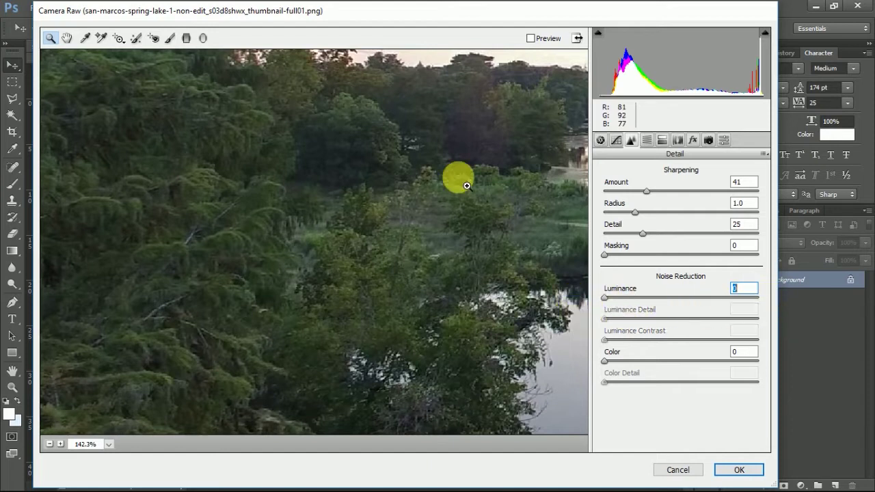
click(390, 188)
right_click(390, 189)
click(426, 263)
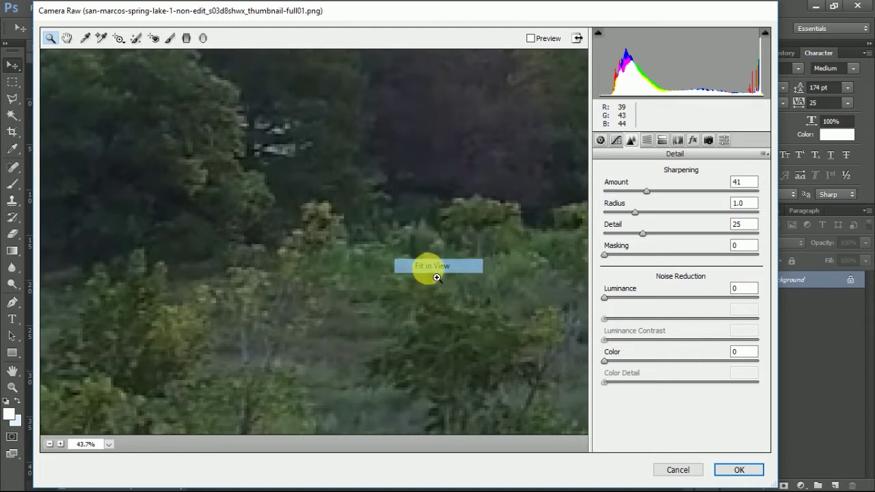
drag(249, 257, 355, 328)
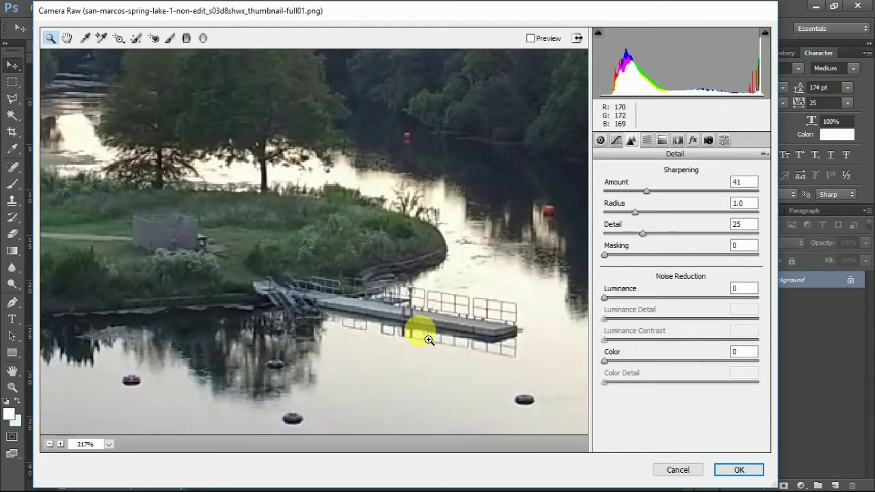
drag(604, 297, 585, 307)
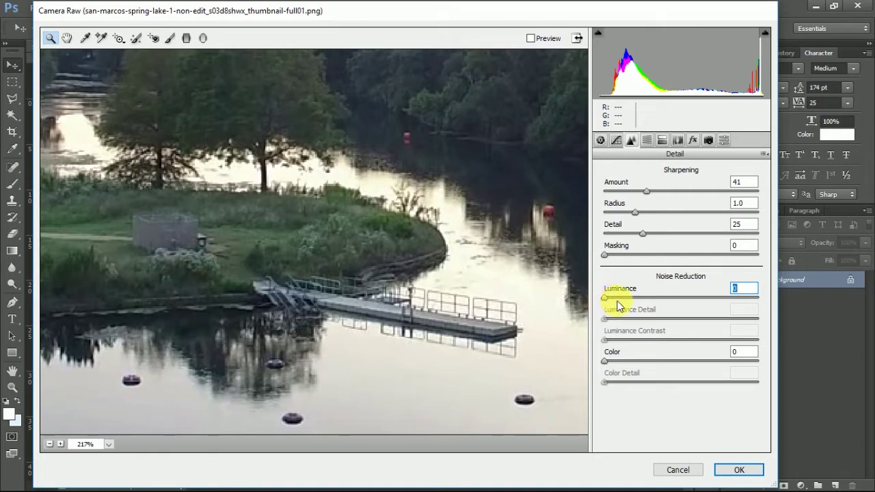
drag(605, 302, 679, 298)
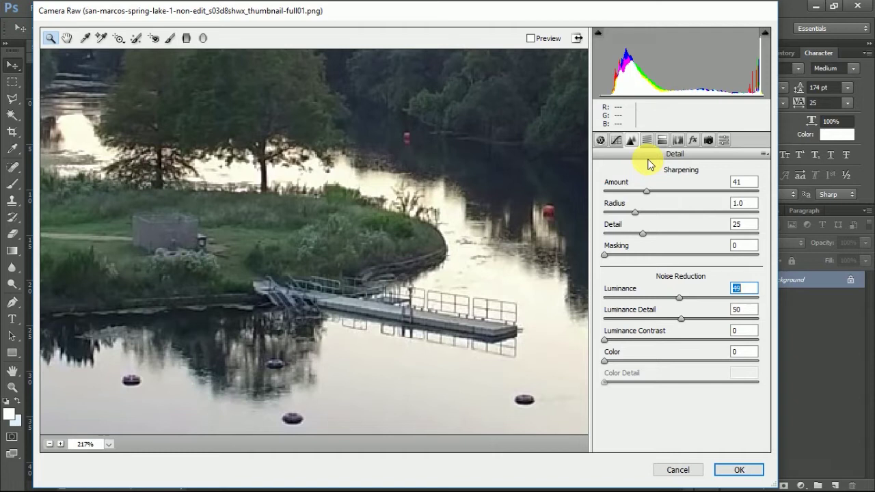
right_click(436, 181)
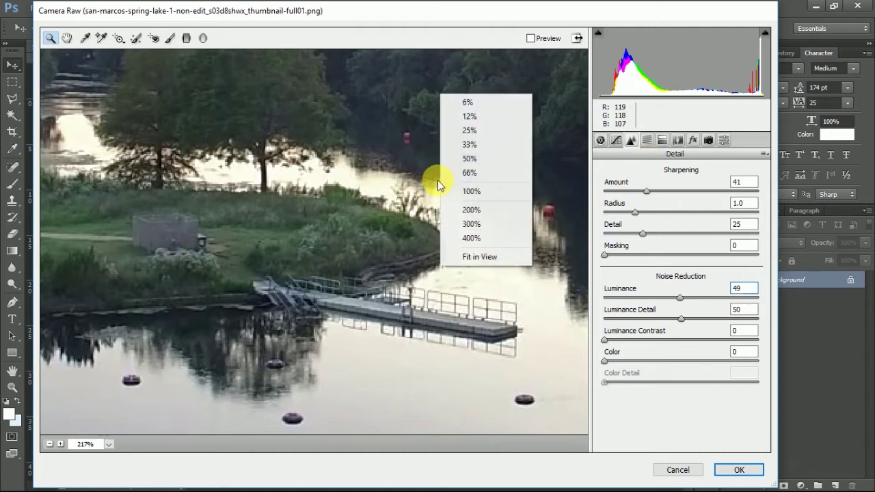
click(472, 258)
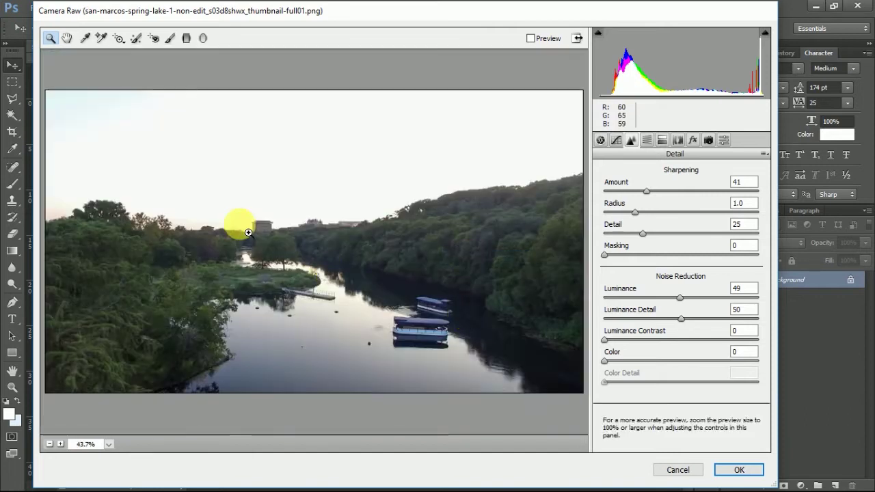
click(287, 254)
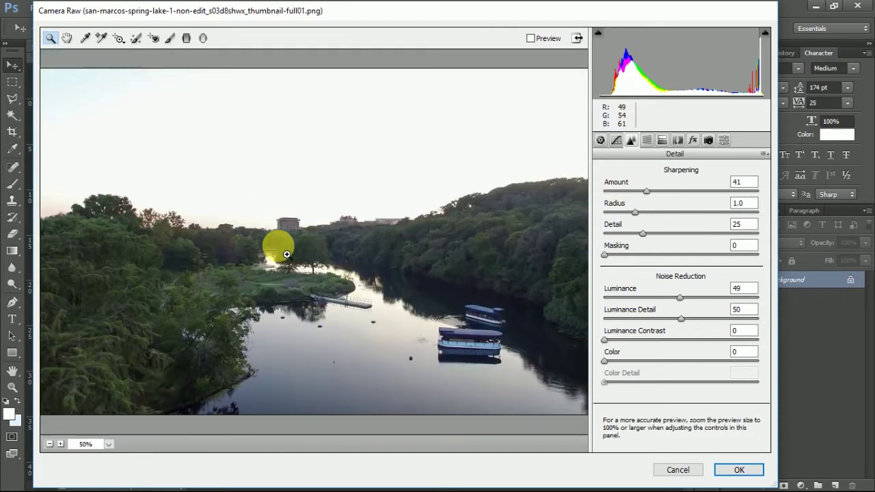
click(279, 246)
right_click(367, 231)
click(419, 309)
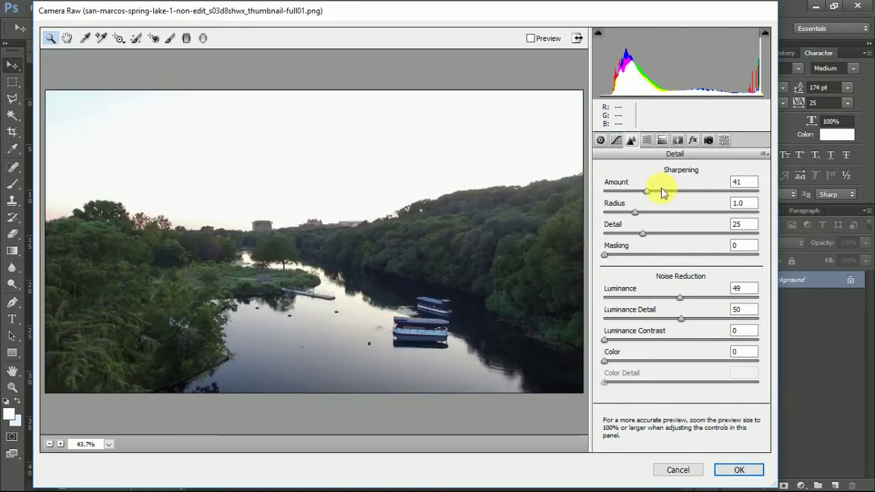
Settle Luminance noise reduction at 20, then show the HSL/Grayscale panel
click(648, 140)
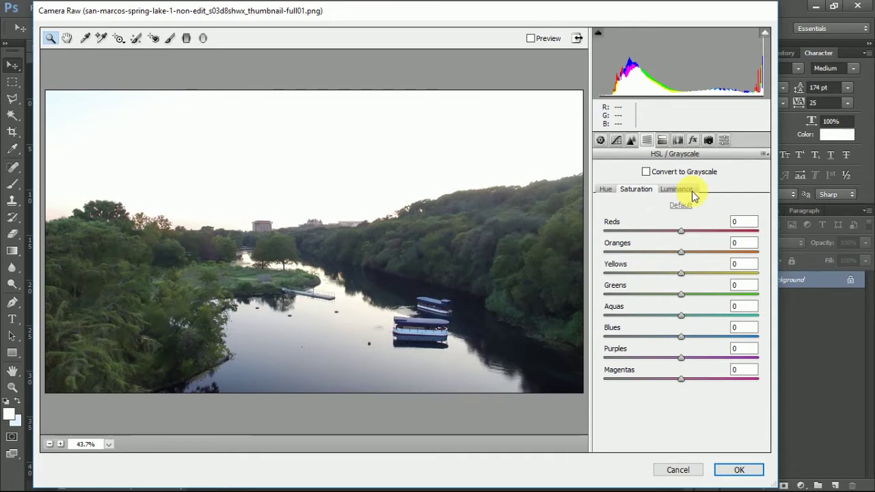
click(630, 140)
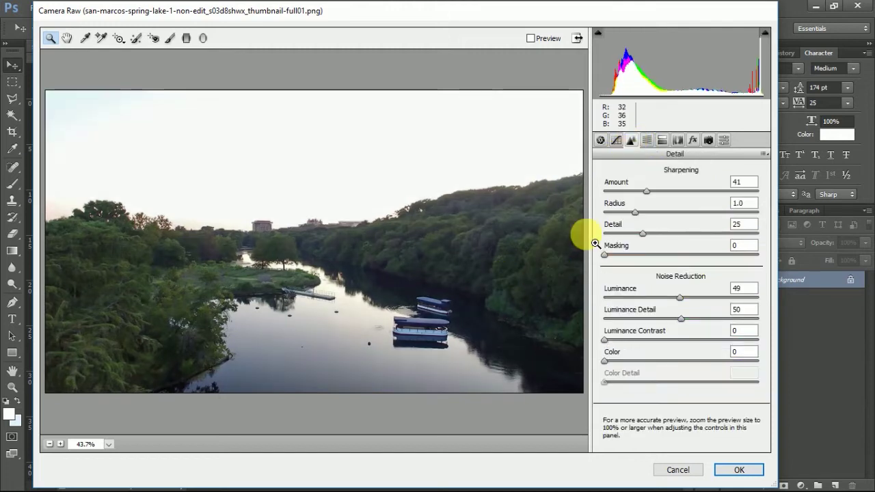
click(647, 141)
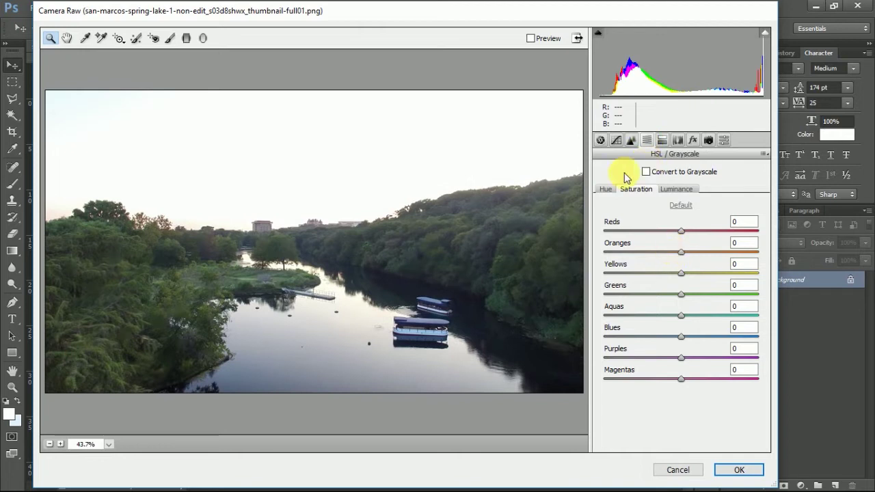
click(634, 143)
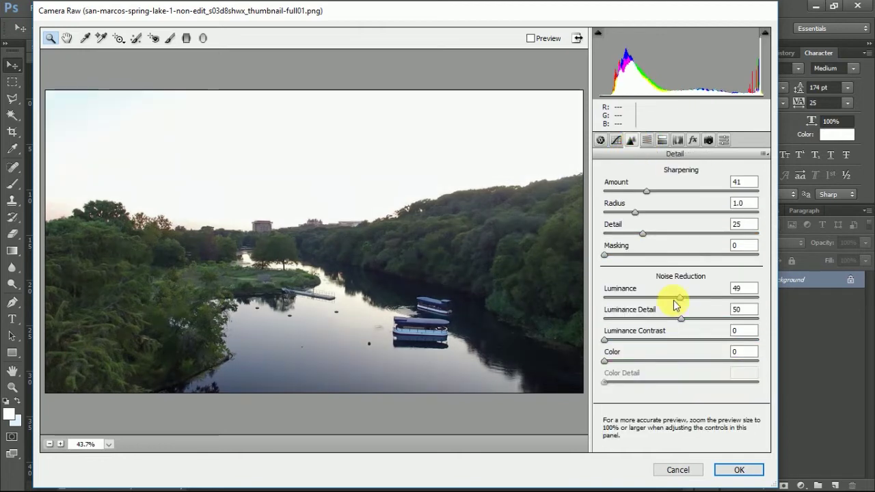
mouse_move(679, 298)
mouse_down()
mouse_move(579, 295)
mouse_move(679, 298)
mouse_up()
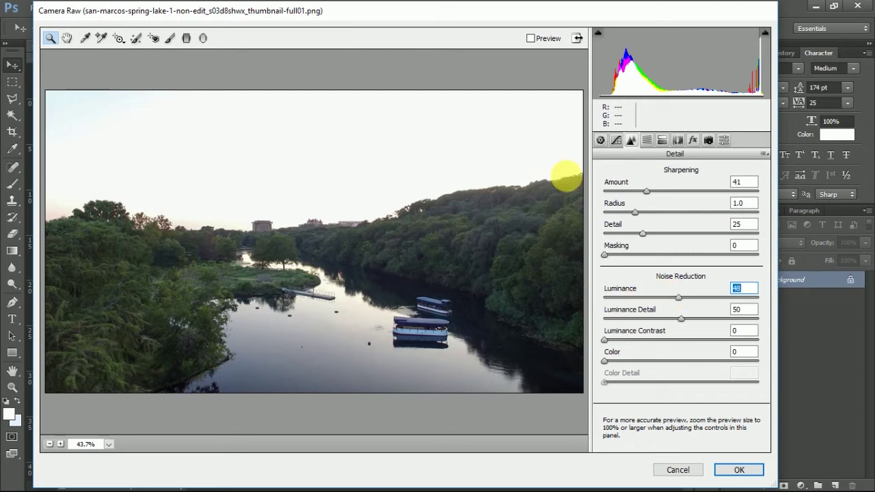
click(531, 39)
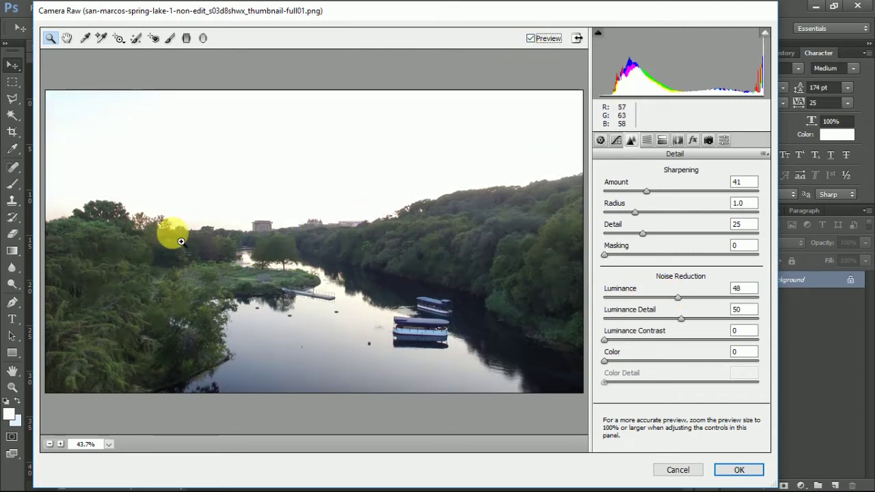
drag(190, 278, 258, 361)
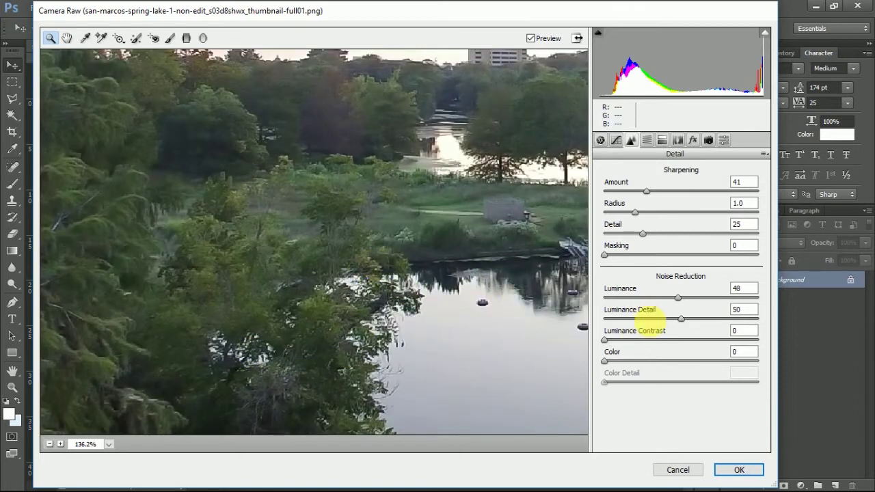
drag(679, 303, 641, 303)
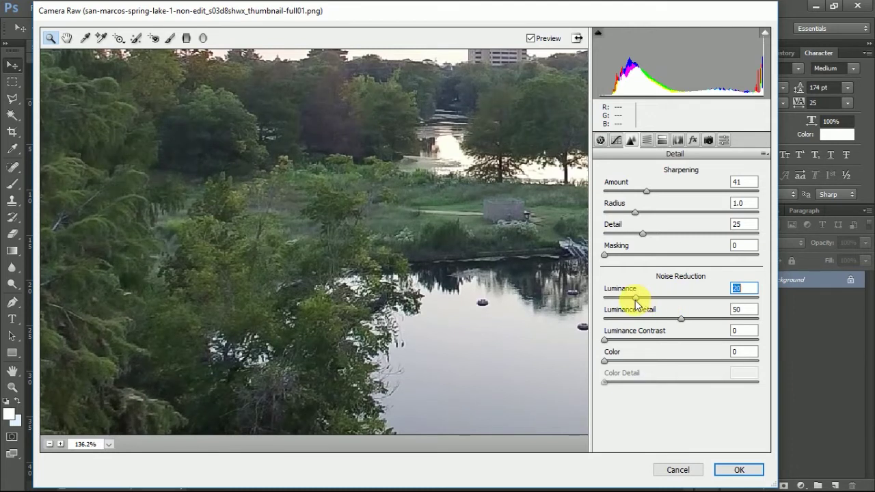
right_click(403, 181)
click(441, 335)
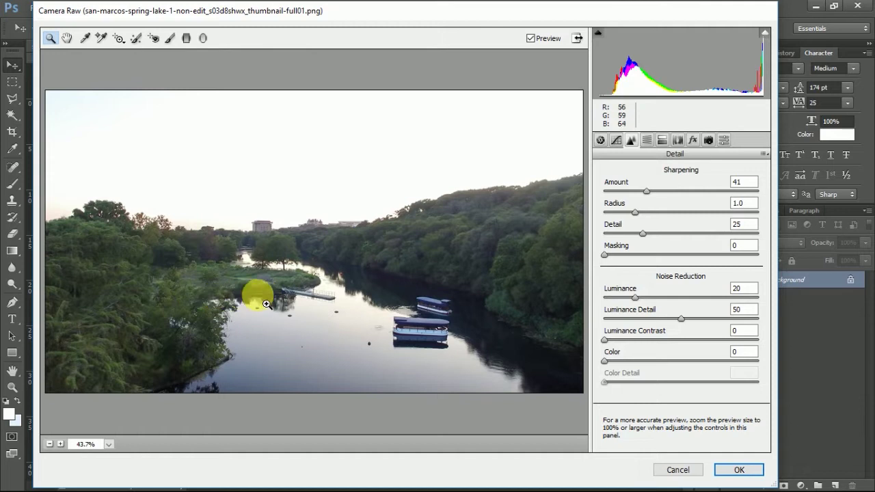
click(647, 141)
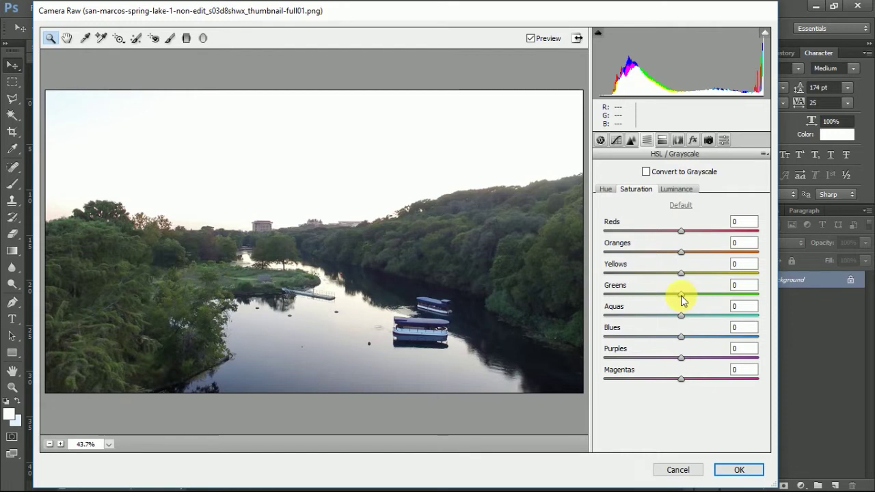
Set HSL saturation: Greens, Aquas, Blues, Purples +100, Yellows +58, Reds -46, Magentas 0
drag(682, 296, 798, 305)
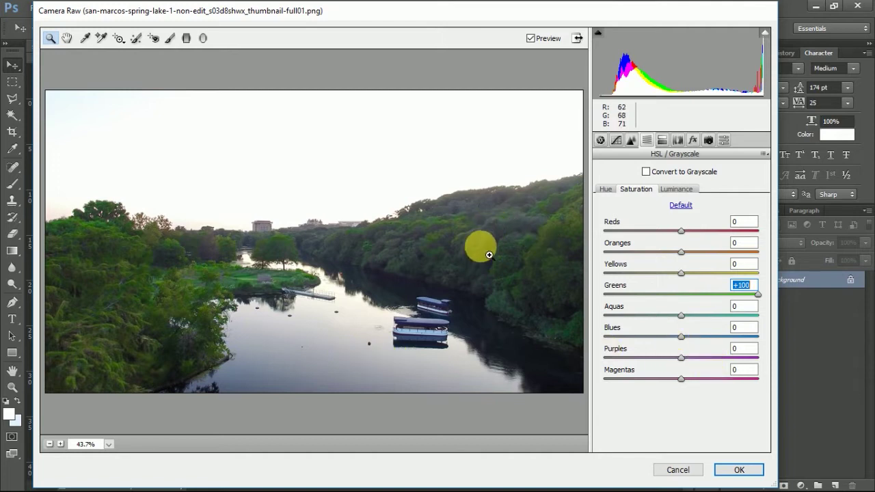
drag(683, 316, 772, 316)
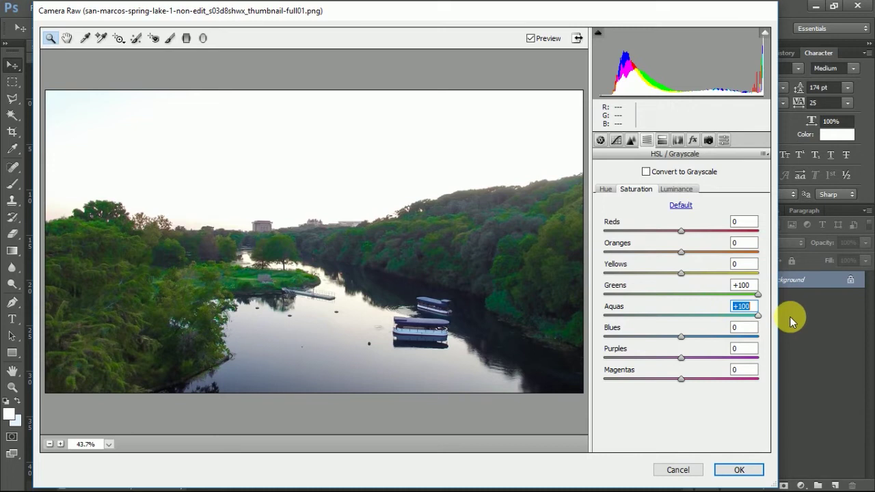
drag(682, 337, 797, 337)
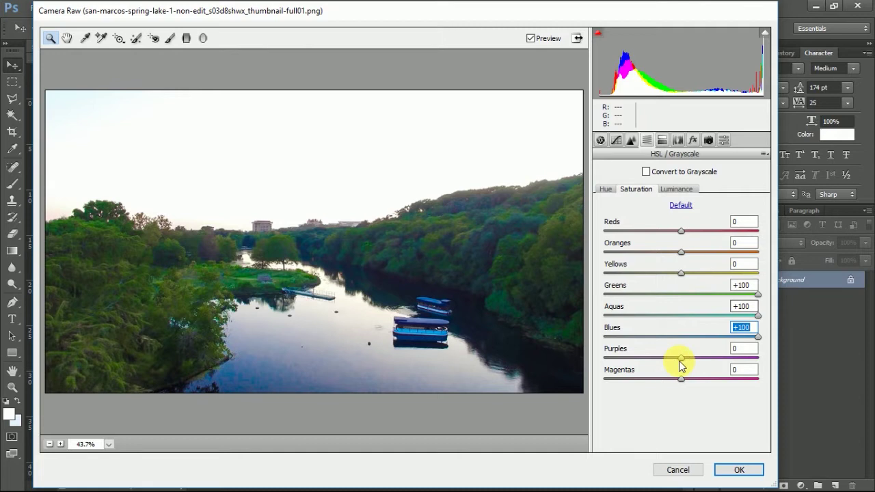
drag(685, 359, 781, 361)
drag(681, 272, 727, 283)
drag(681, 252, 646, 231)
drag(680, 383, 650, 383)
double_click(687, 382)
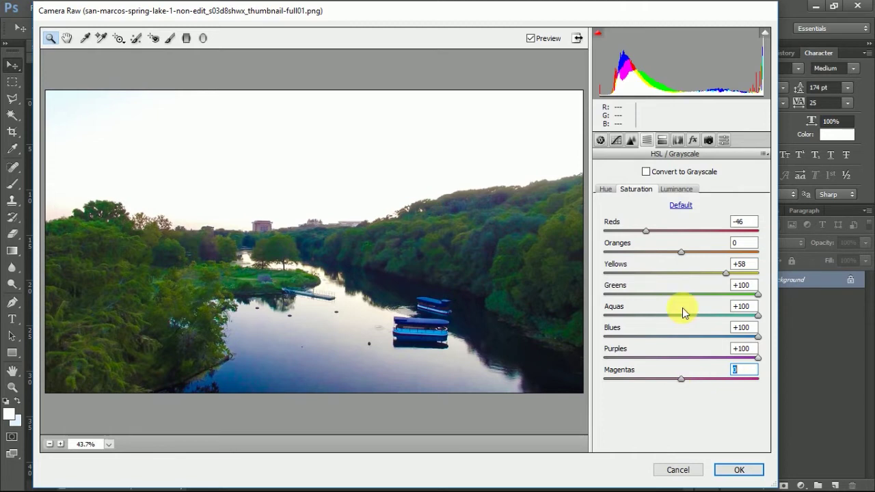
click(676, 189)
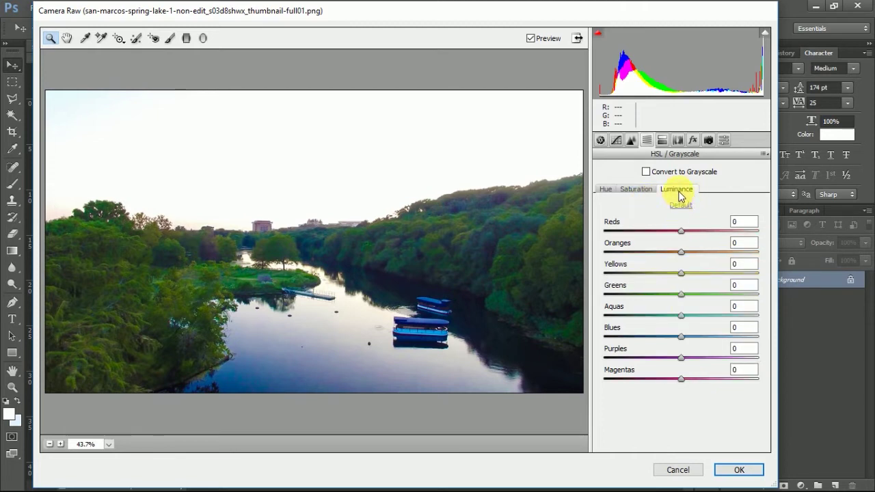
click(642, 189)
Set Blues luminance to -23 and switch to the HSL Hue adjustments
click(676, 189)
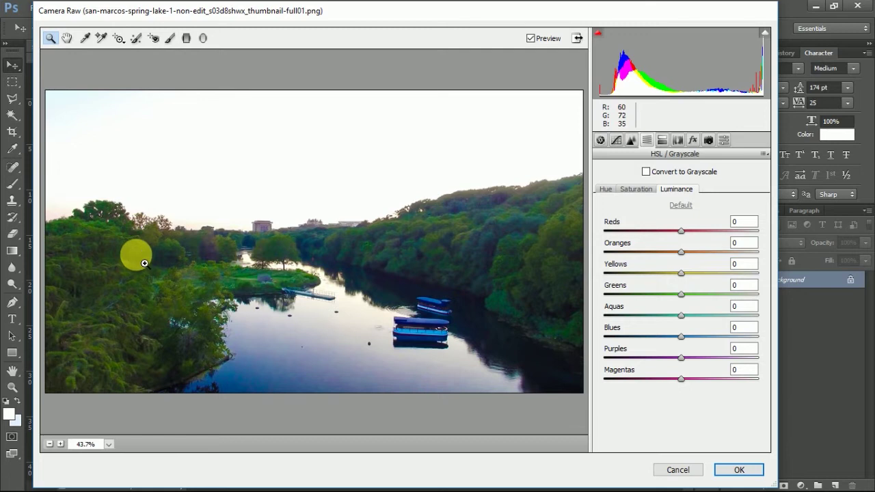
click(685, 298)
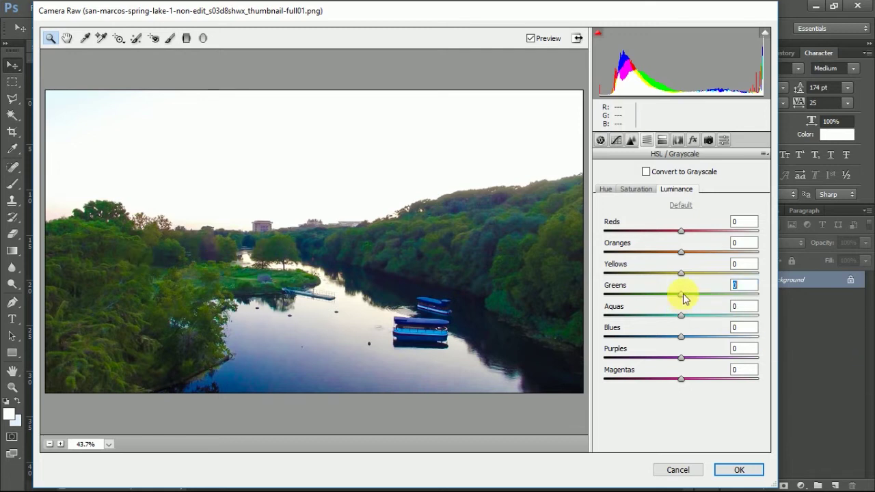
mouse_move(684, 298)
mouse_down()
mouse_move(598, 286)
mouse_move(780, 307)
mouse_move(650, 291)
mouse_move(738, 287)
mouse_move(782, 302)
mouse_move(682, 298)
mouse_up()
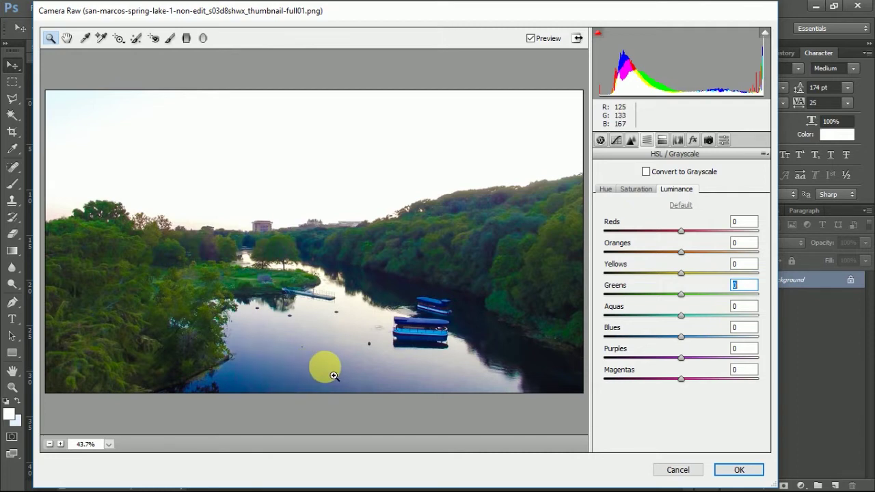
mouse_move(683, 336)
mouse_down()
mouse_move(635, 332)
mouse_move(742, 348)
mouse_move(668, 341)
mouse_up()
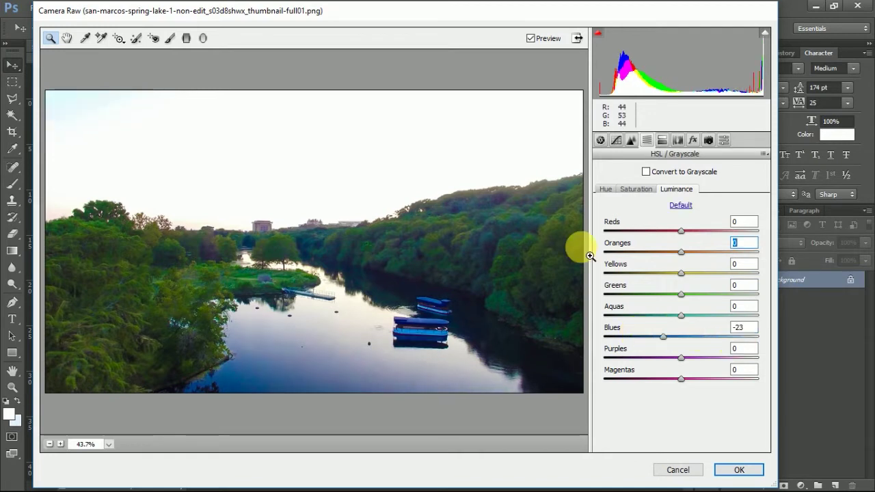
click(606, 190)
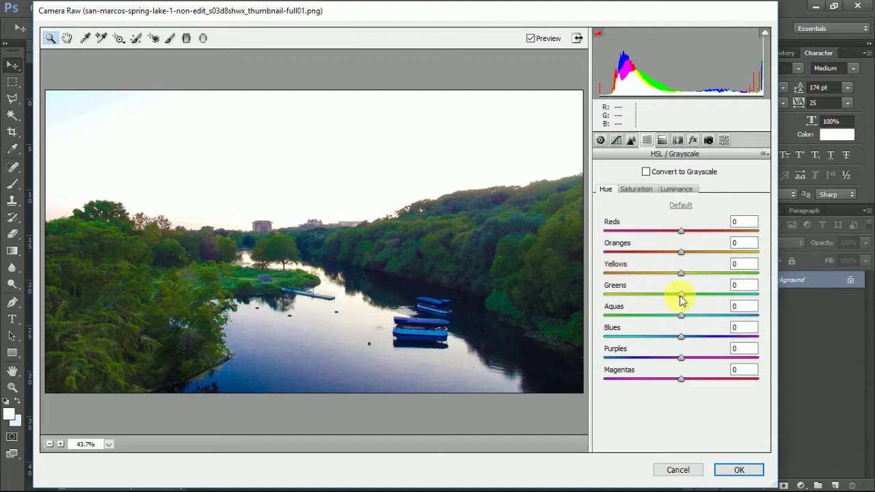
Set HSL hues to Greens +1, Aquas -20 and Purples -26
drag(676, 298, 600, 295)
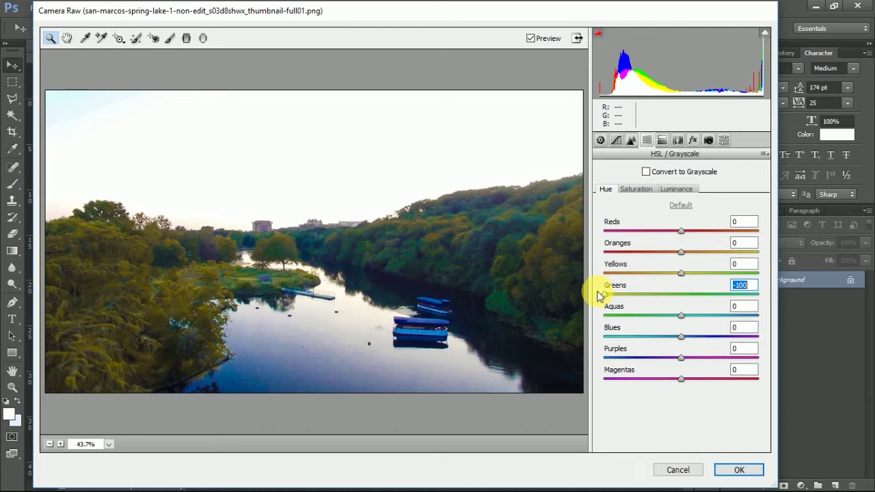
drag(599, 295, 734, 294)
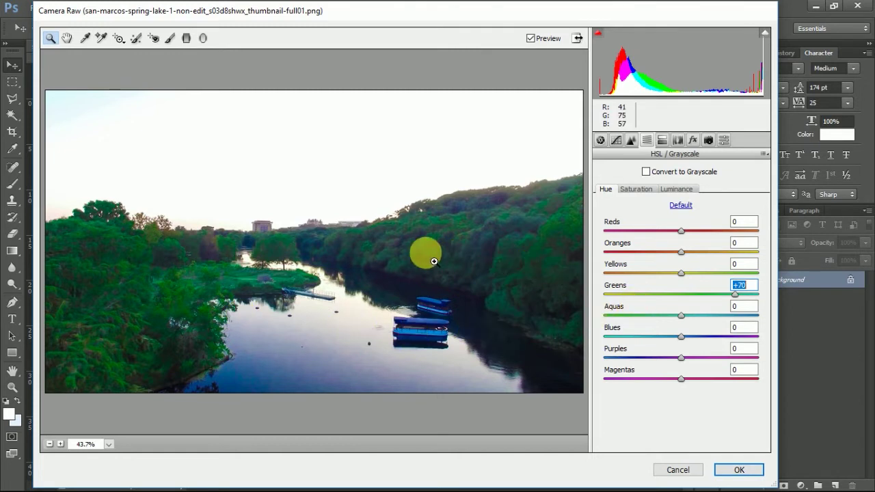
drag(735, 294, 631, 316)
drag(680, 337, 662, 357)
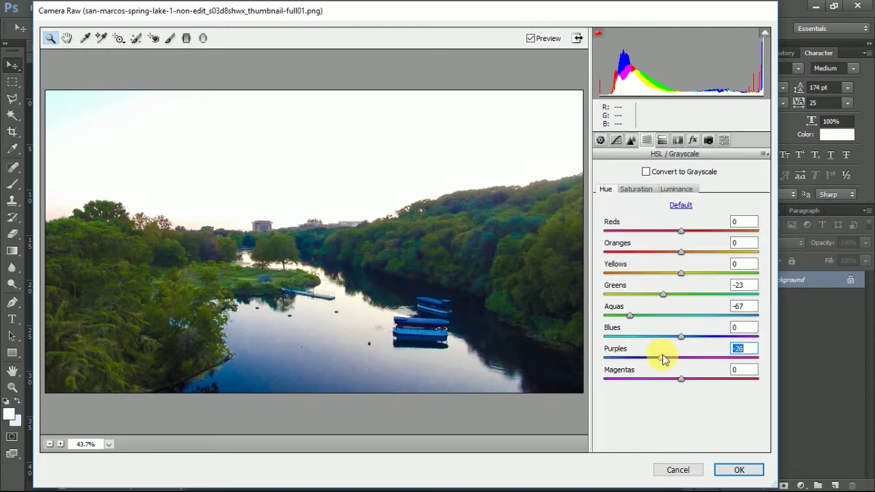
mouse_move(681, 276)
mouse_down()
mouse_move(638, 276)
mouse_move(777, 280)
mouse_move(686, 288)
mouse_up()
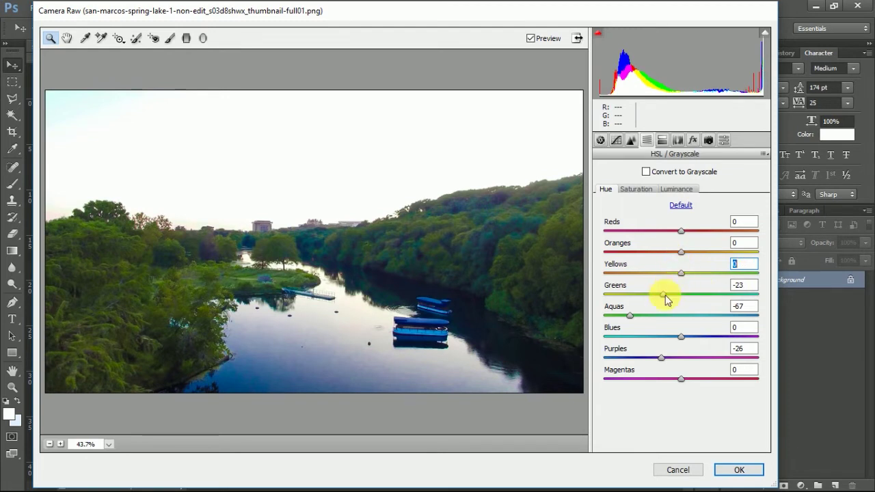
drag(666, 299, 668, 298)
double_click(629, 315)
drag(685, 316, 680, 294)
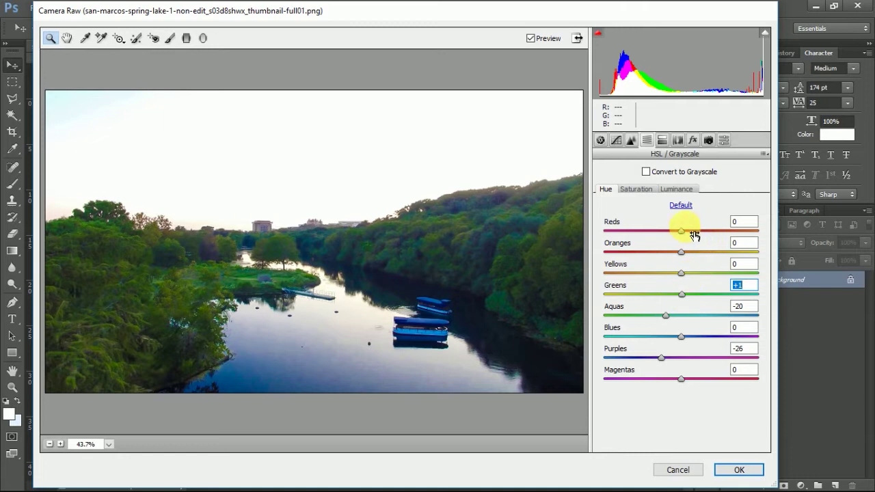
drag(756, 235, 685, 236)
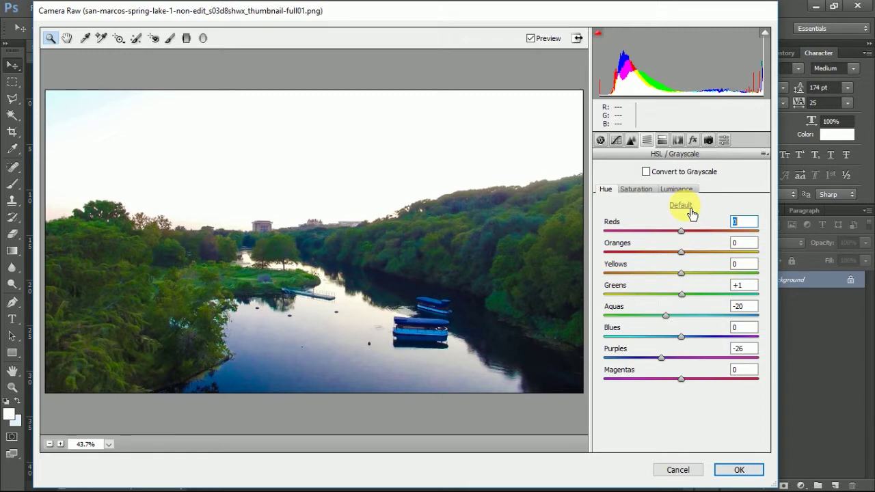
click(662, 140)
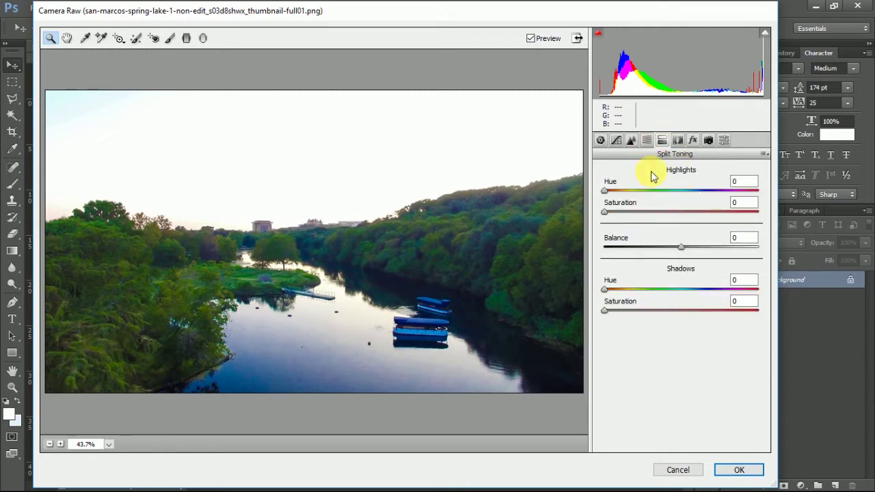
Split-tone with highlights hue 50 at saturation 76, shadows hue 32, and negative balance
drag(606, 191, 730, 222)
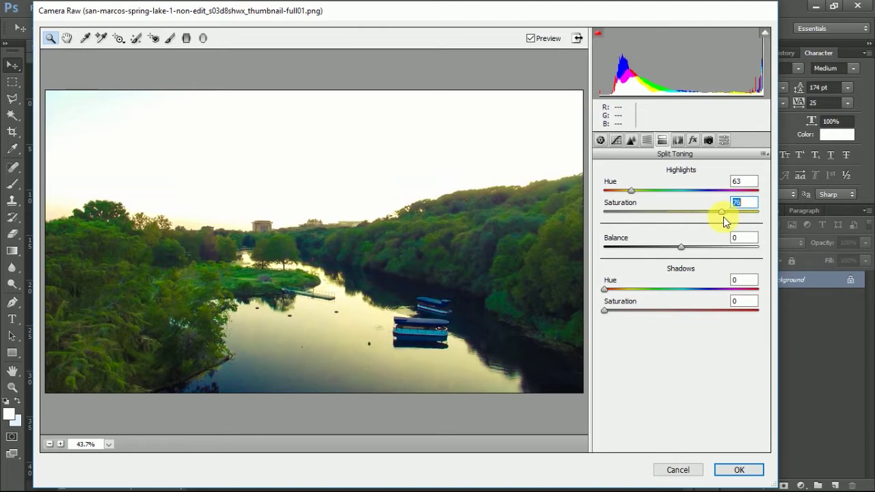
mouse_move(631, 190)
mouse_down()
mouse_move(605, 193)
mouse_move(757, 199)
mouse_move(754, 183)
mouse_move(601, 199)
mouse_move(633, 201)
mouse_up()
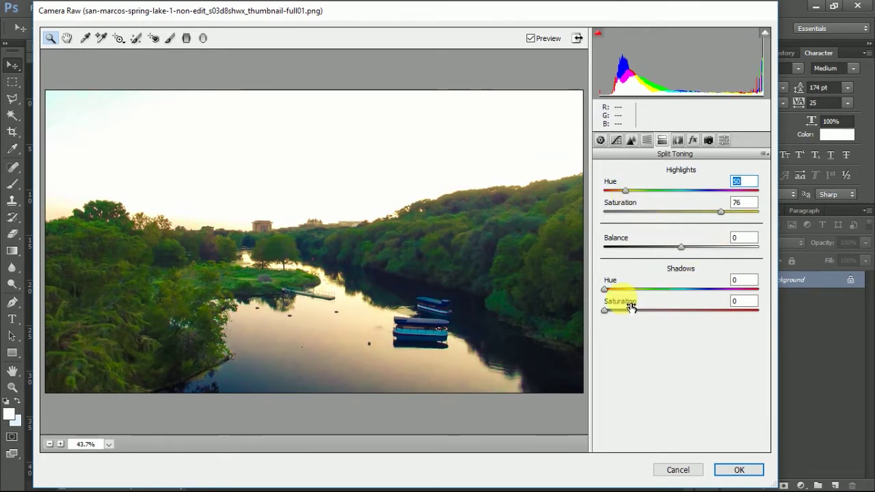
drag(606, 289, 602, 313)
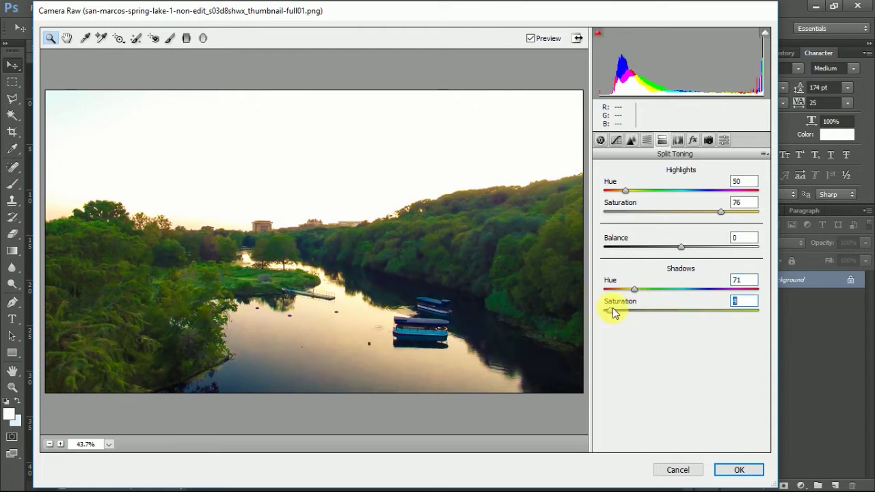
drag(728, 308, 572, 303)
mouse_move(634, 288)
mouse_down()
mouse_move(607, 288)
mouse_move(617, 290)
mouse_up()
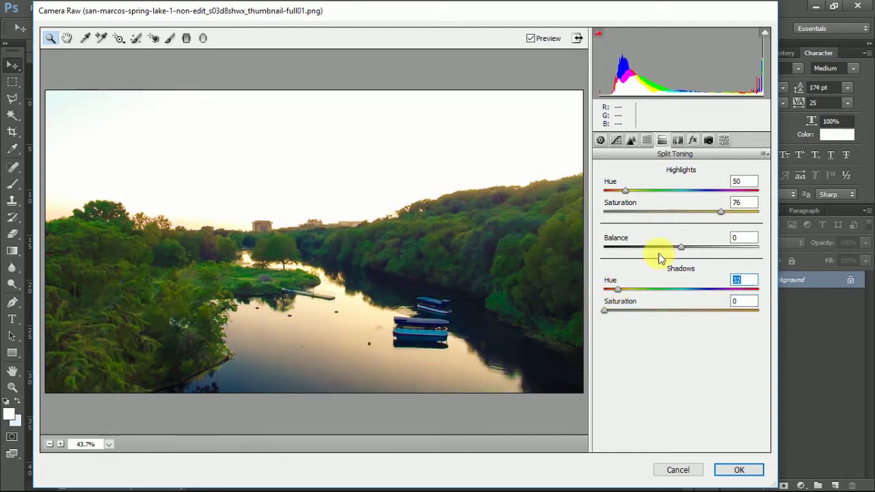
drag(680, 247, 655, 256)
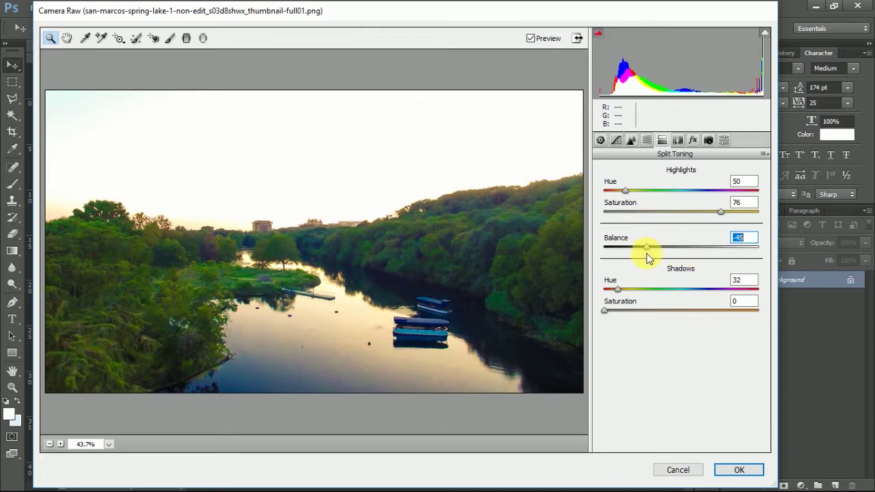
click(677, 140)
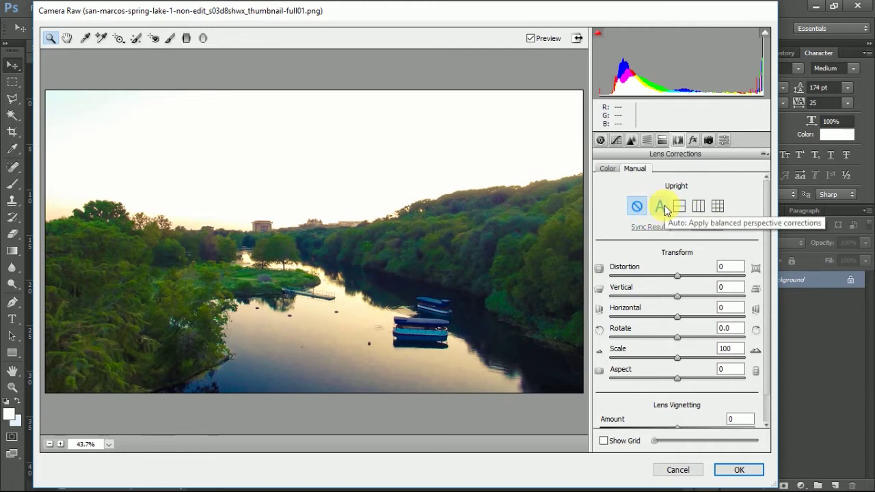
Try Auto upright perspective correction, then set Upright back to Off
click(664, 205)
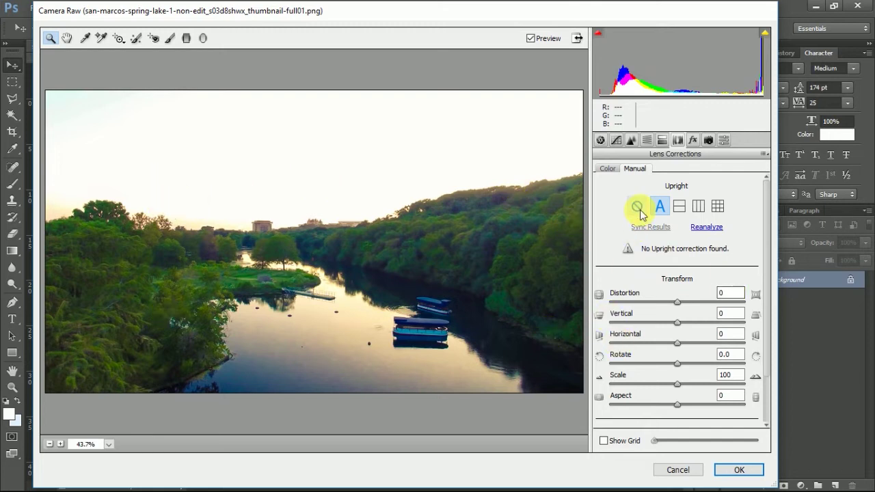
click(661, 213)
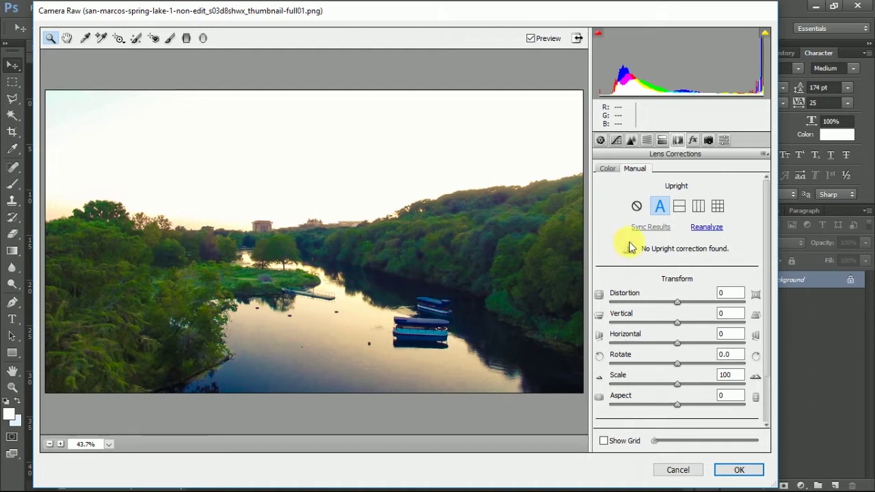
click(659, 207)
click(639, 206)
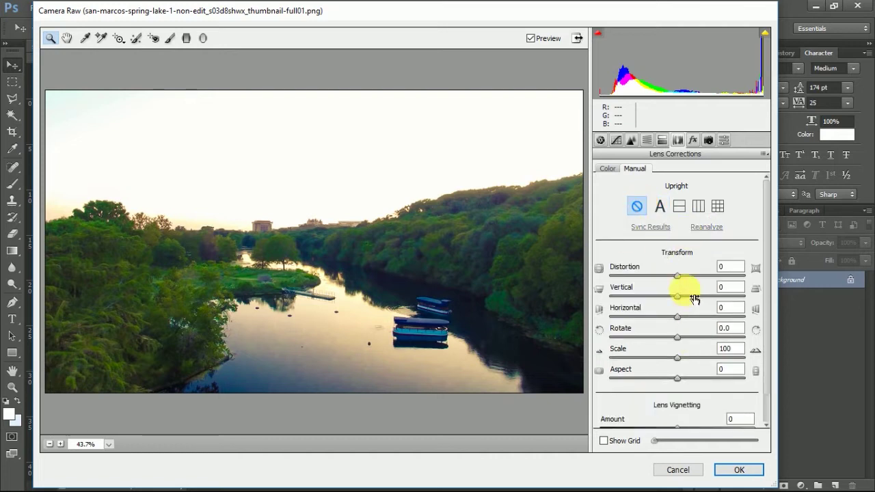
Test the Distortion, Horizontal and Aspect sliders, leaving each at 0
drag(684, 276, 669, 296)
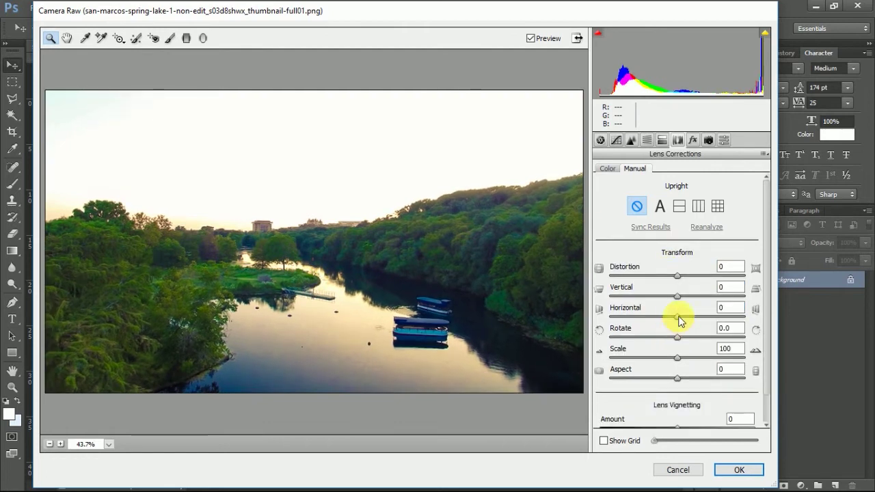
mouse_move(673, 321)
mouse_down()
mouse_move(665, 319)
mouse_move(684, 314)
mouse_up()
double_click(682, 343)
mouse_move(674, 379)
mouse_down()
mouse_move(655, 383)
mouse_move(708, 389)
mouse_move(664, 381)
mouse_move(676, 383)
mouse_up()
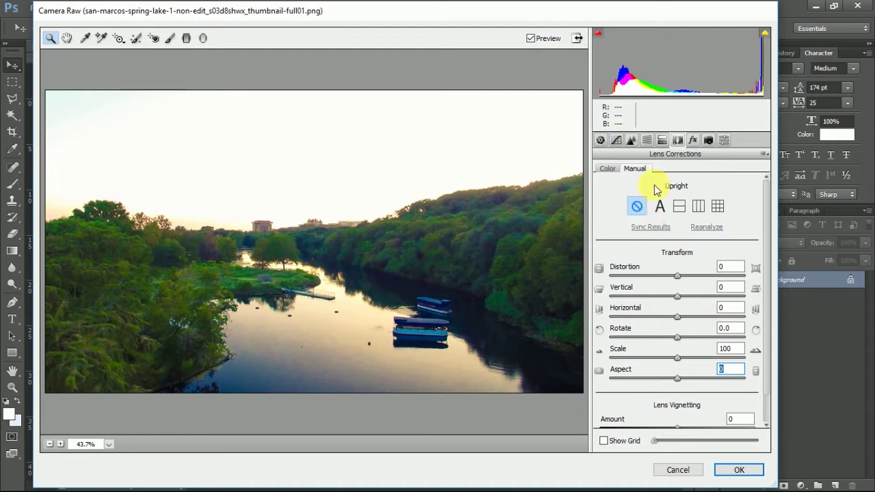
Apply a slight negative Post Crop Vignetting Amount in the Effects panel
click(692, 140)
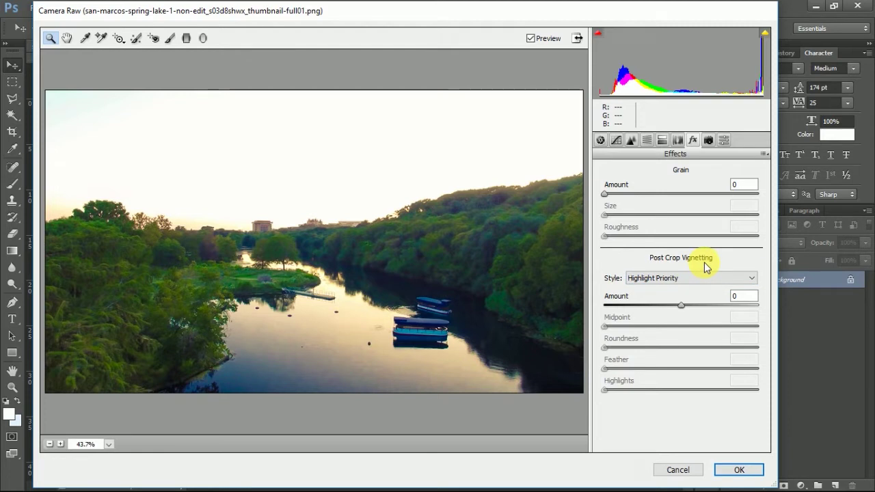
mouse_move(683, 305)
mouse_down()
mouse_move(645, 300)
mouse_move(715, 312)
mouse_move(660, 303)
mouse_move(677, 311)
mouse_up()
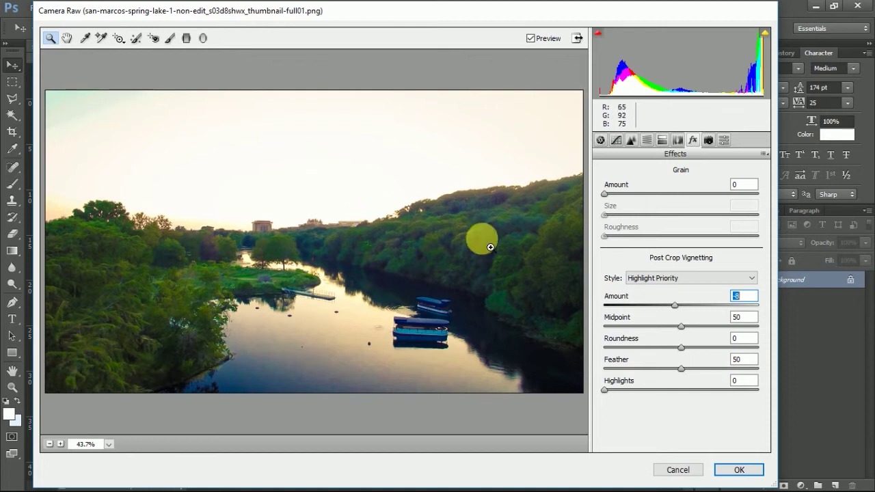
Strengthen the vignette to Amount -50 and pull its Midpoint down to about 23
drag(682, 328, 654, 311)
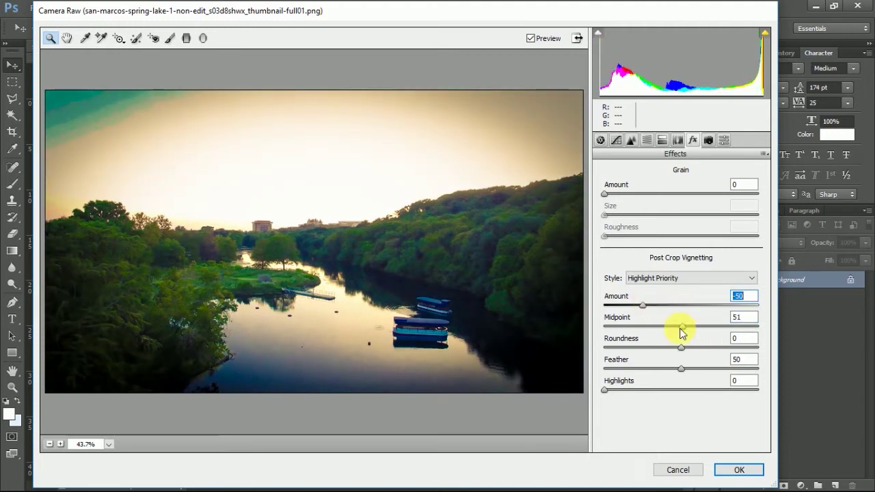
drag(683, 329, 641, 327)
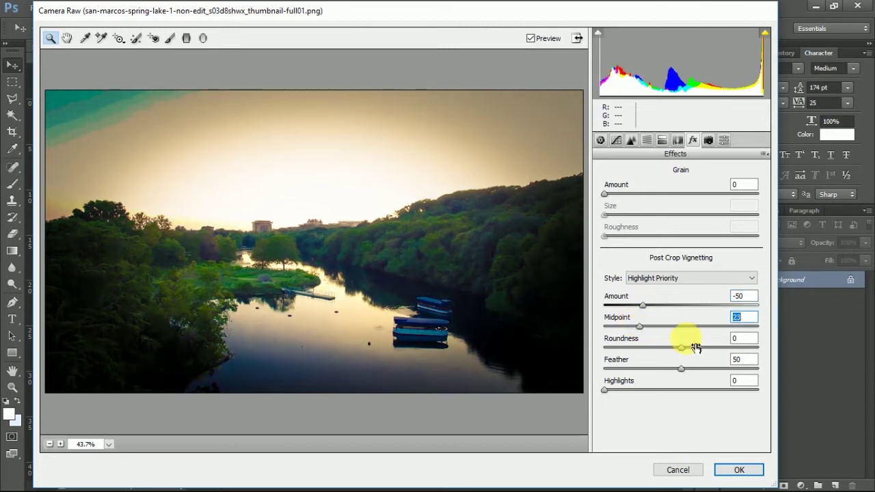
Set the vignette Roundness to +10 and Feather to 66
mouse_move(681, 349)
mouse_down()
mouse_move(635, 343)
mouse_move(696, 352)
mouse_up()
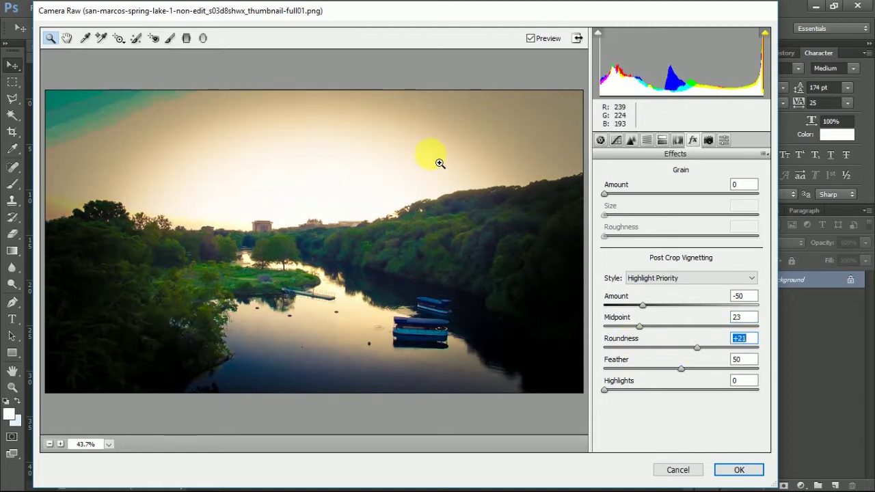
drag(697, 348, 704, 349)
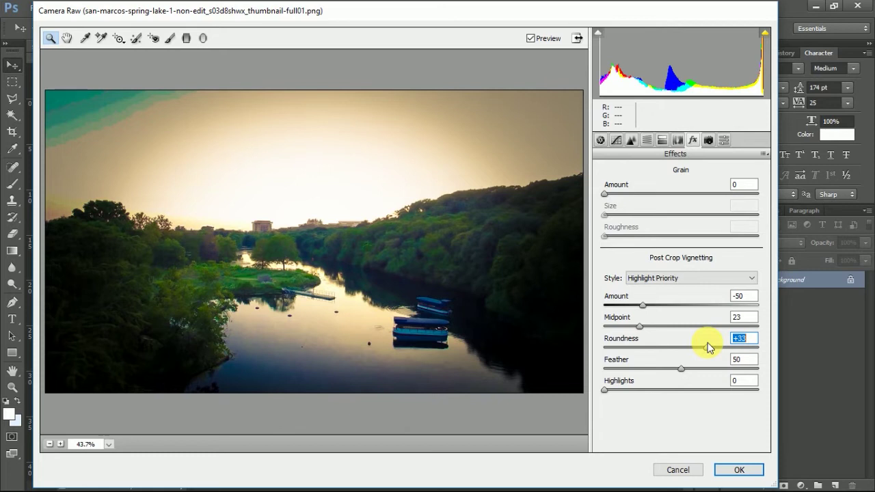
drag(708, 348, 708, 375)
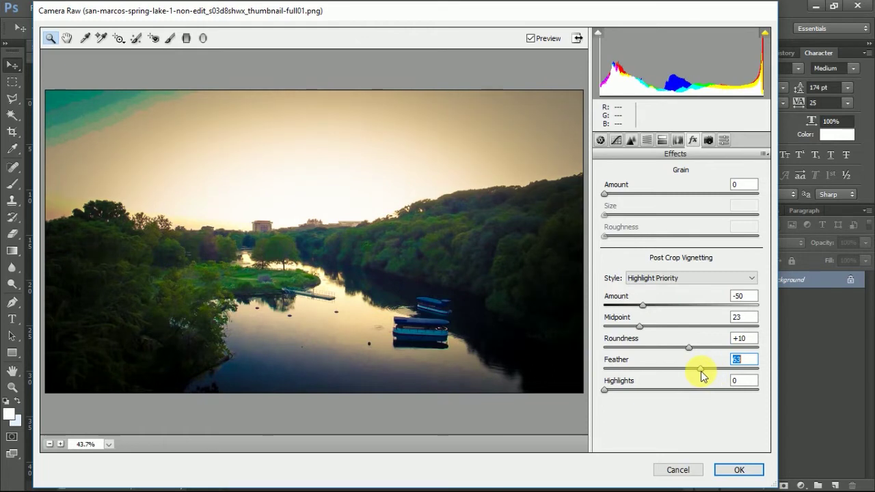
mouse_move(700, 371)
mouse_down()
mouse_move(645, 367)
mouse_move(707, 367)
mouse_up()
Raise vignette Highlights to 92 and soften the Amount to -33
drag(607, 395, 712, 397)
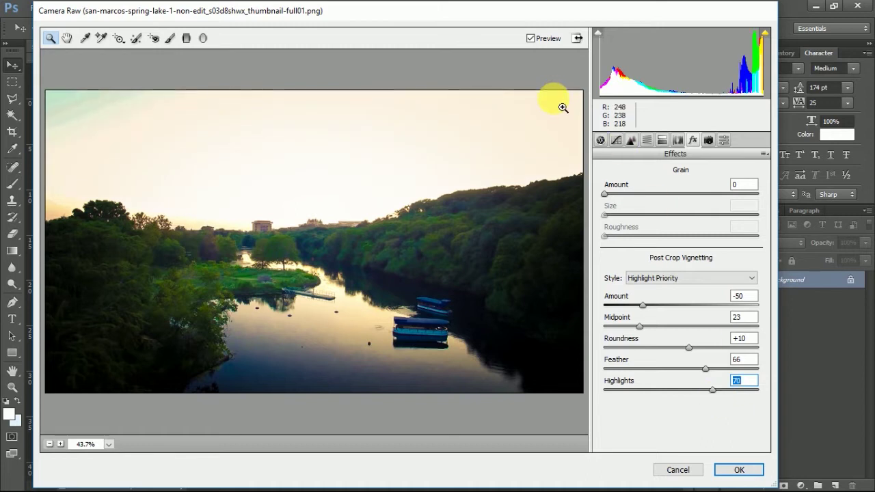
drag(712, 395, 745, 395)
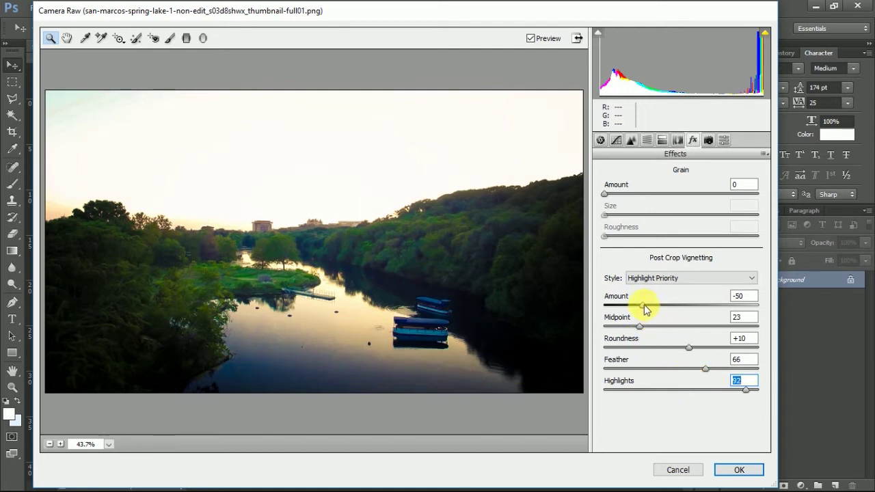
drag(644, 306, 660, 305)
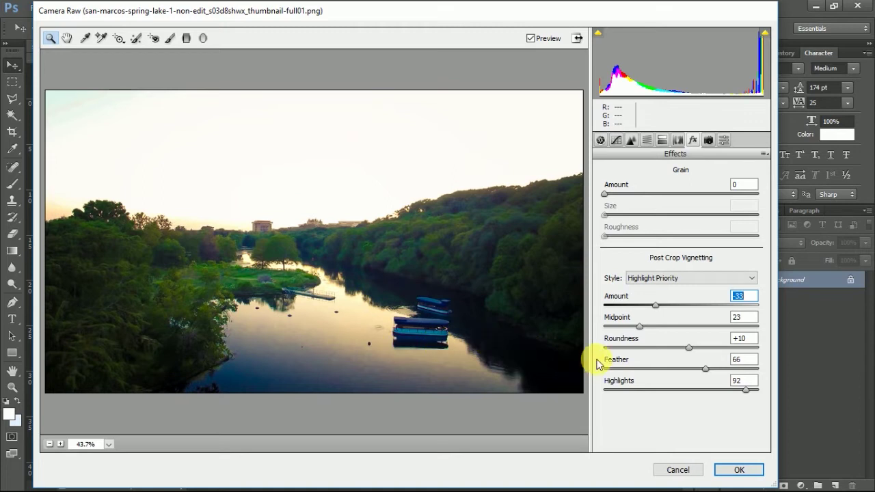
click(709, 140)
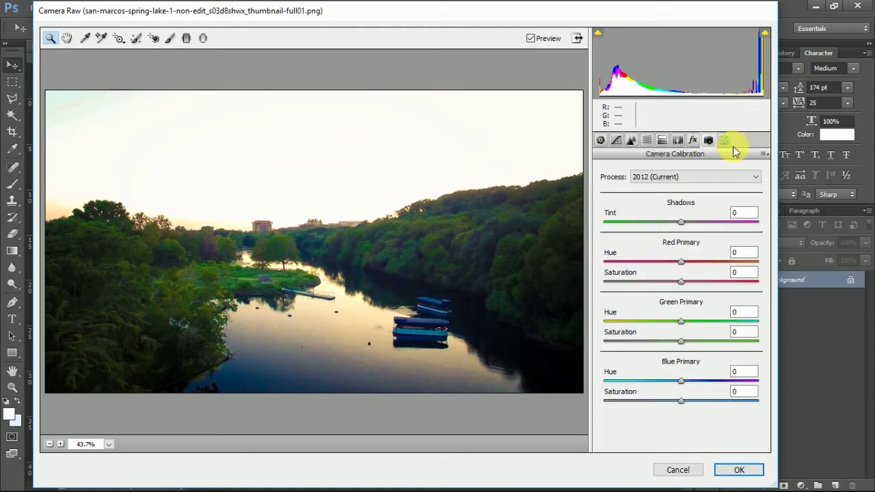
click(726, 142)
click(709, 140)
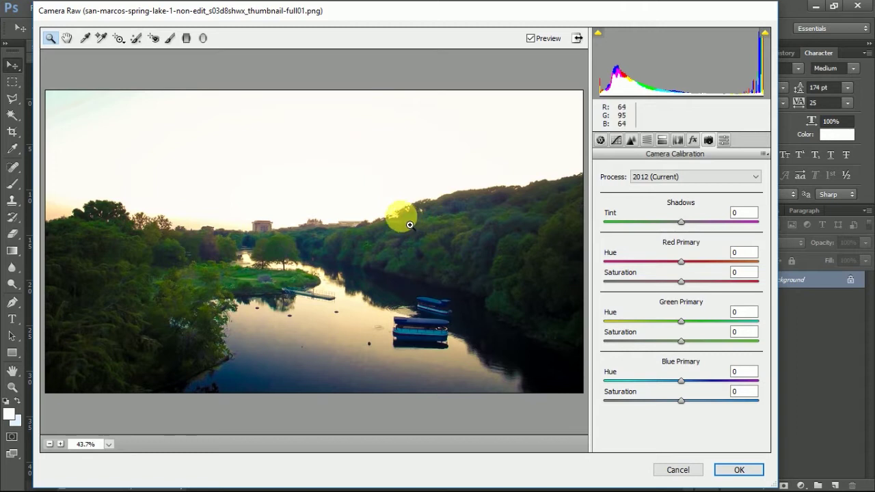
click(67, 42)
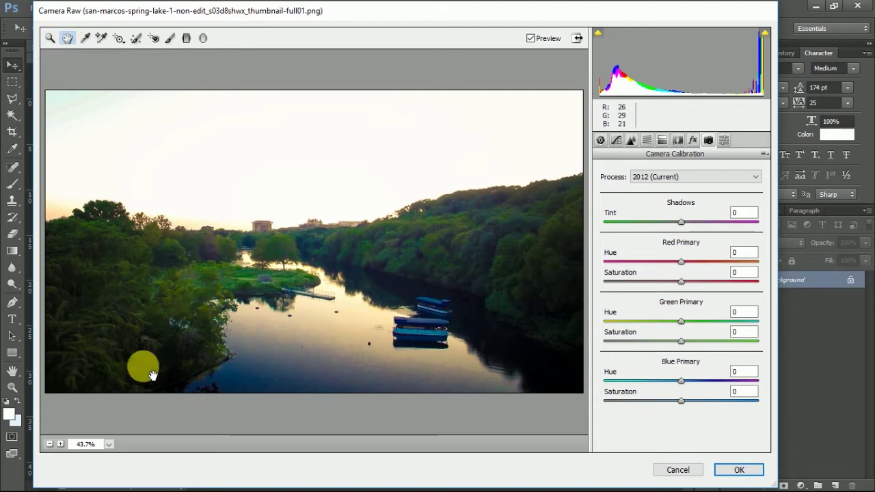
key(z)
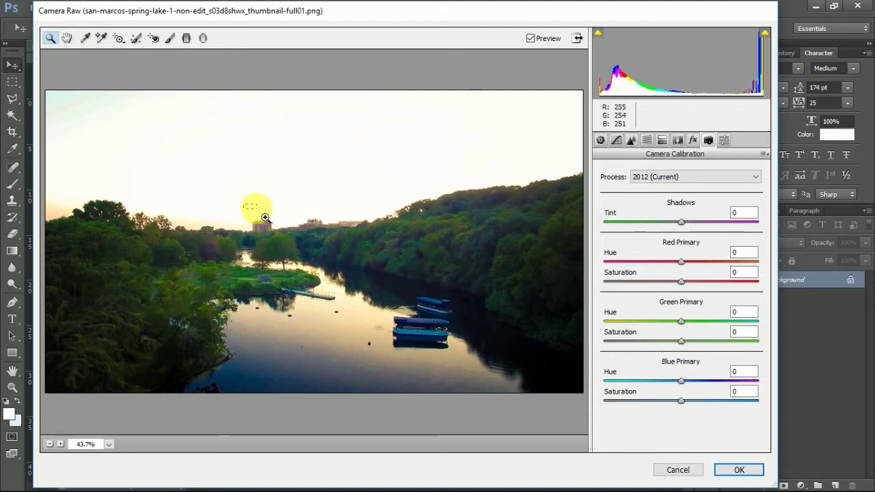
drag(240, 204, 287, 233)
click(66, 37)
drag(257, 277, 238, 287)
drag(535, 287, 398, 288)
drag(549, 367, 412, 318)
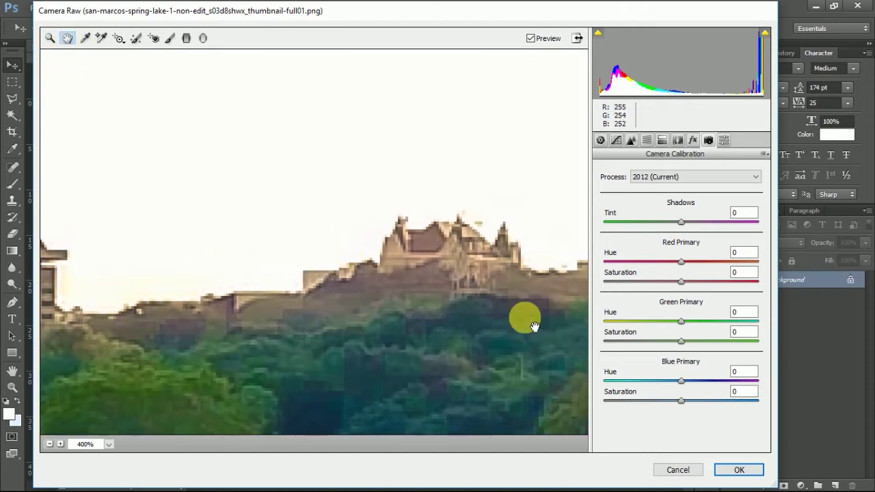
drag(527, 321, 440, 274)
key(z)
right_click(286, 273)
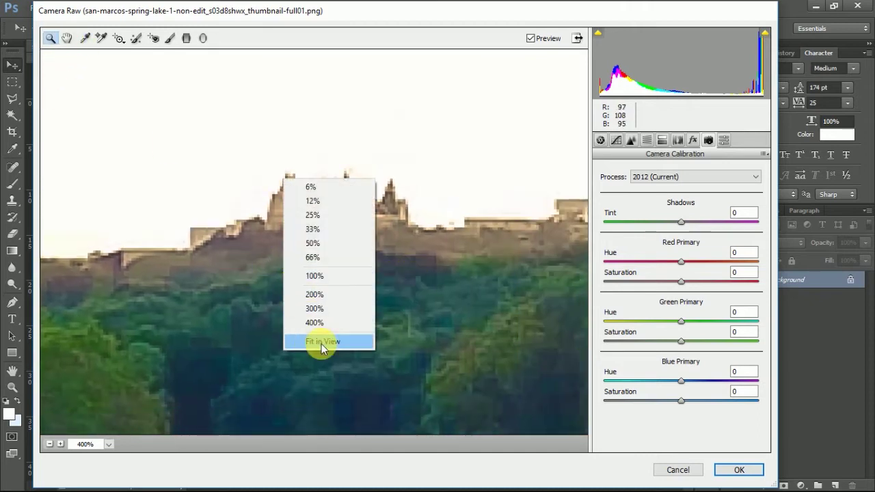
click(321, 344)
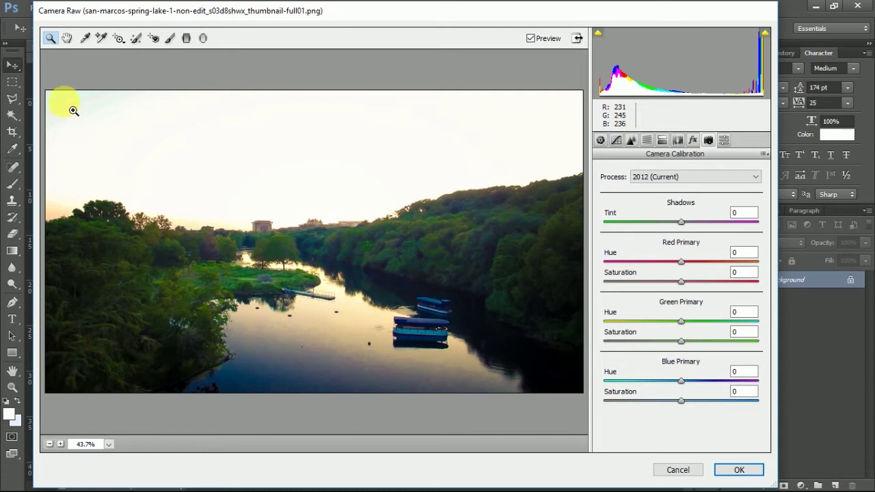
click(86, 39)
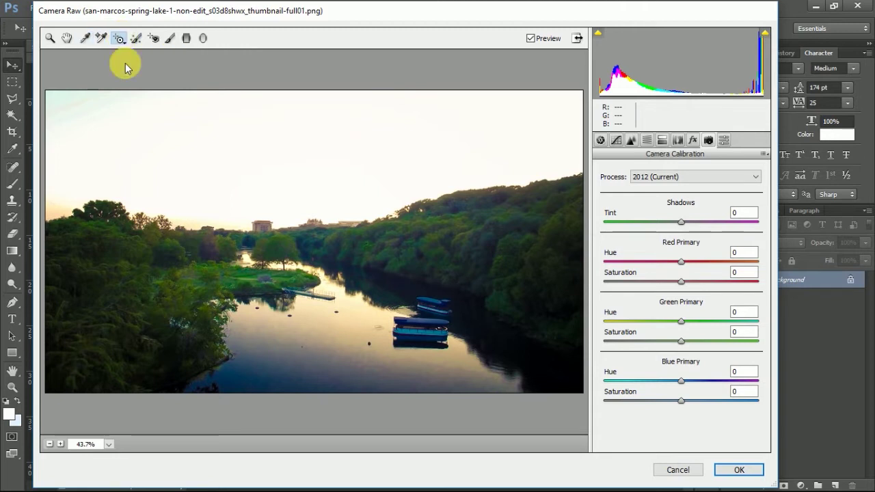
Bring up the HSL / Grayscale Saturation controls with the Targeted Adjustment tool
click(118, 39)
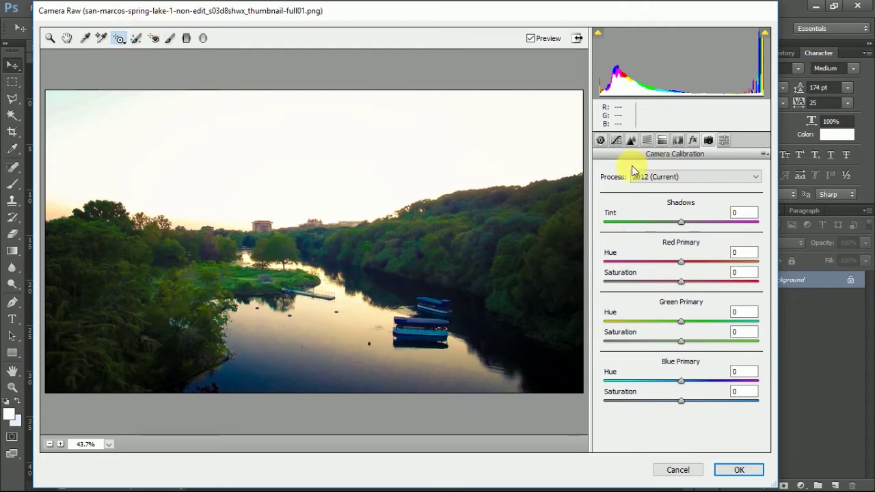
click(646, 140)
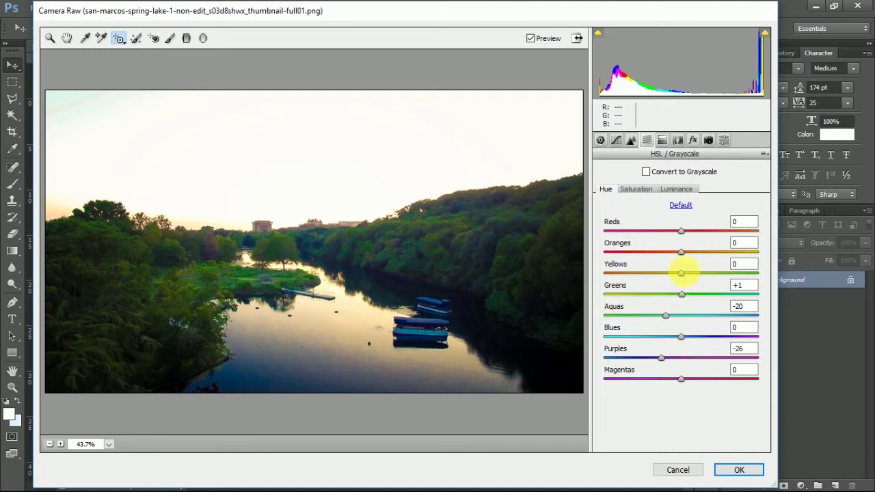
click(636, 189)
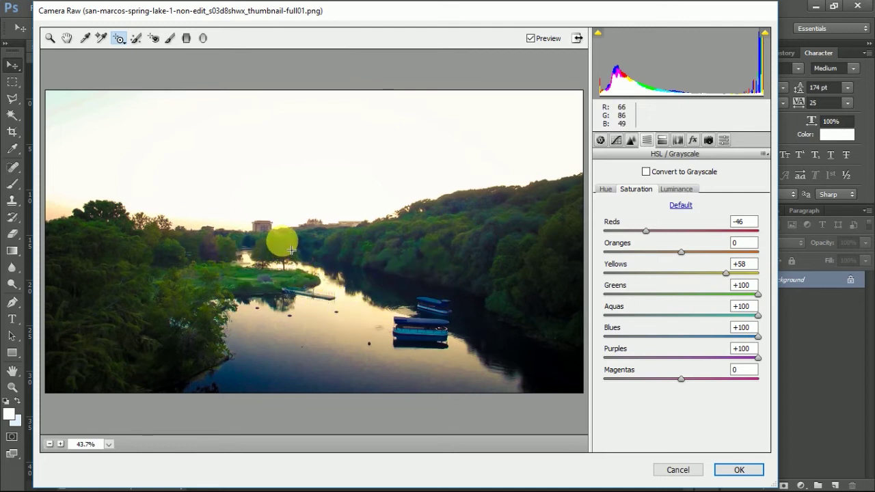
Drag on the trees to tune saturation, easing Aquas to +80 and Blues to +70
click(119, 39)
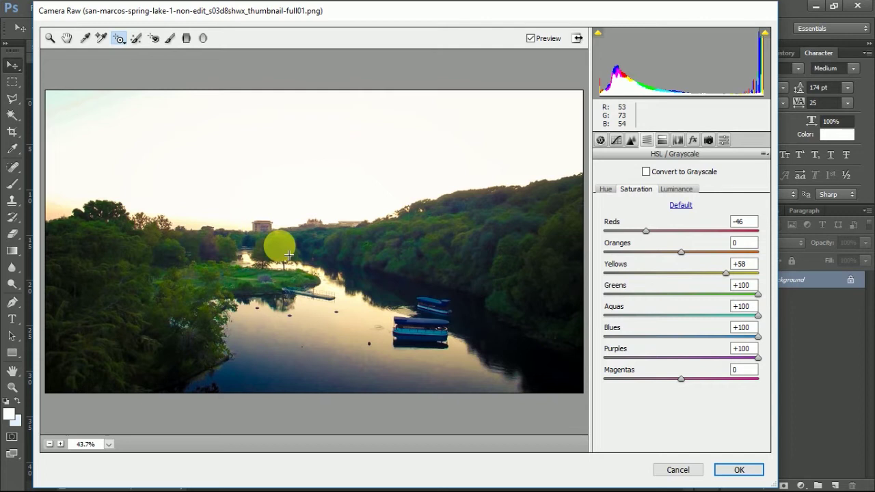
drag(289, 256, 307, 230)
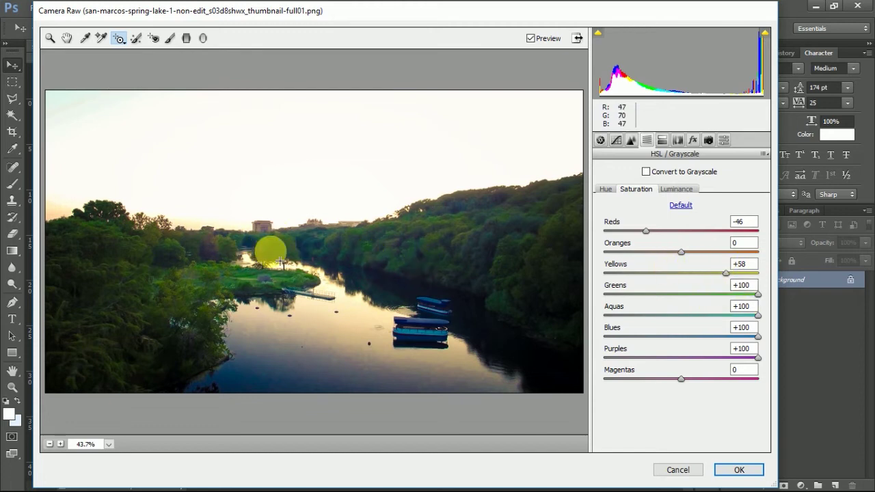
mouse_move(287, 257)
mouse_down()
mouse_move(285, 351)
mouse_move(288, 200)
mouse_move(286, 261)
mouse_up()
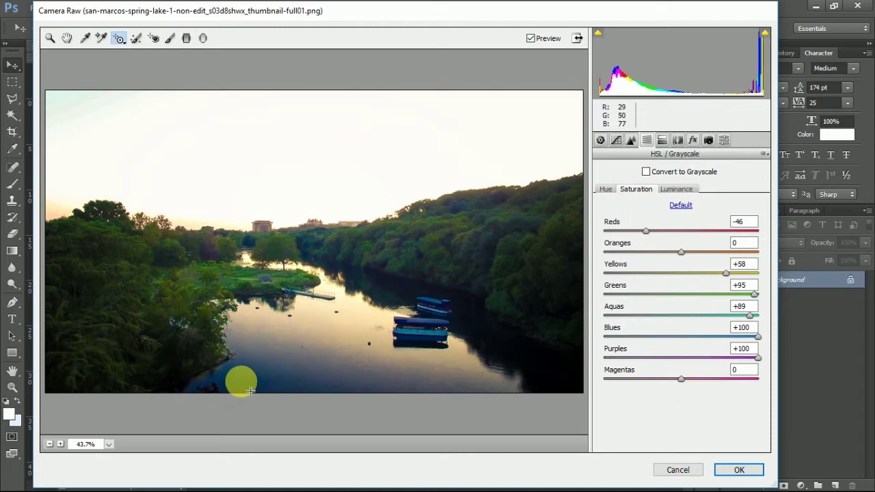
mouse_move(251, 390)
mouse_down()
mouse_move(242, 363)
mouse_move(242, 225)
mouse_move(250, 478)
mouse_move(248, 383)
mouse_move(252, 412)
mouse_move(252, 397)
mouse_up()
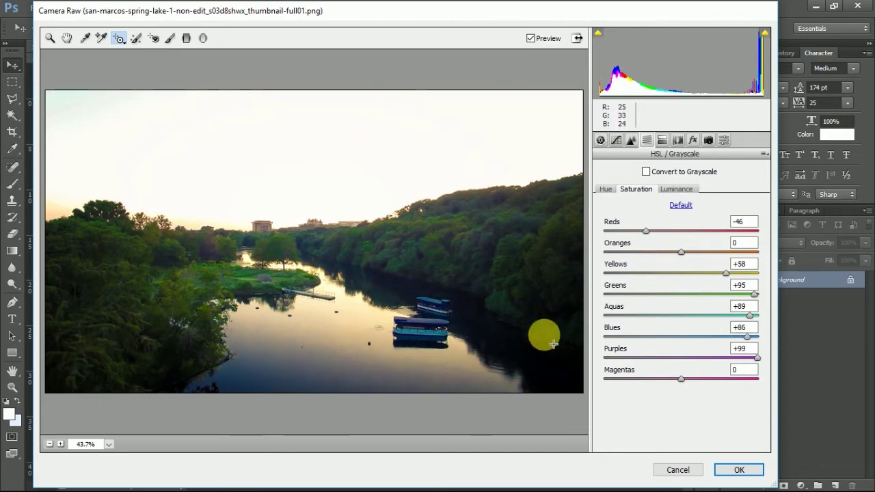
mouse_move(498, 240)
mouse_down()
mouse_move(500, 283)
mouse_move(499, 219)
mouse_move(498, 254)
mouse_up()
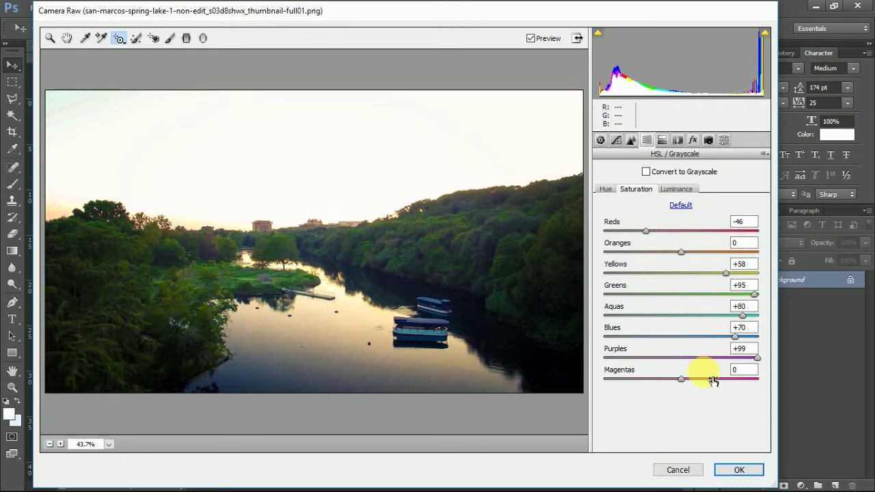
Test luminance on the boat blues and tree greens, then shift the Greens hue to -2
click(677, 190)
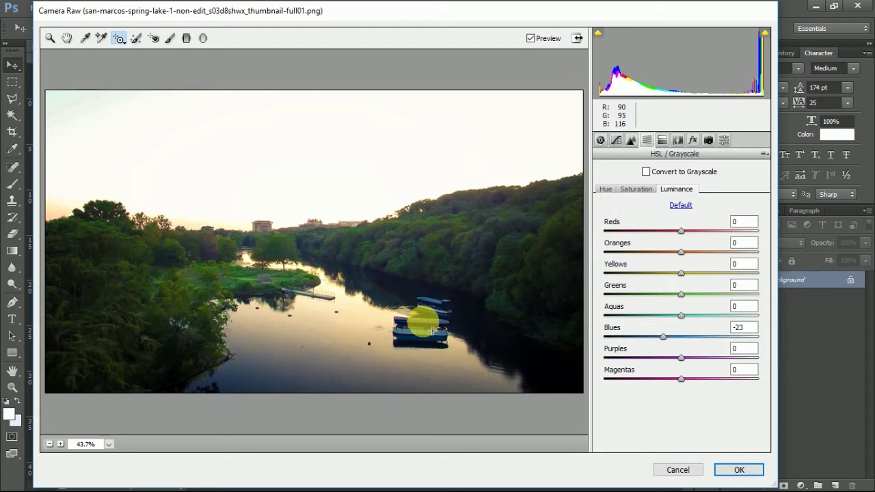
drag(432, 331, 428, 269)
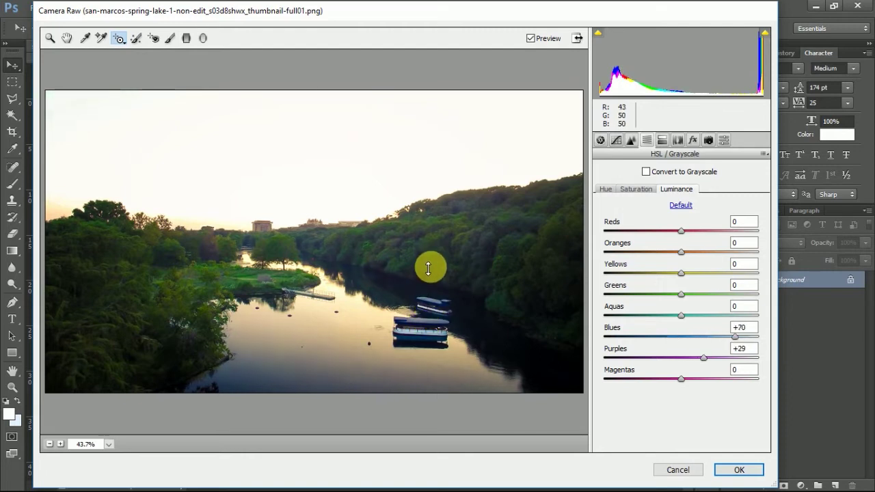
drag(428, 269, 431, 280)
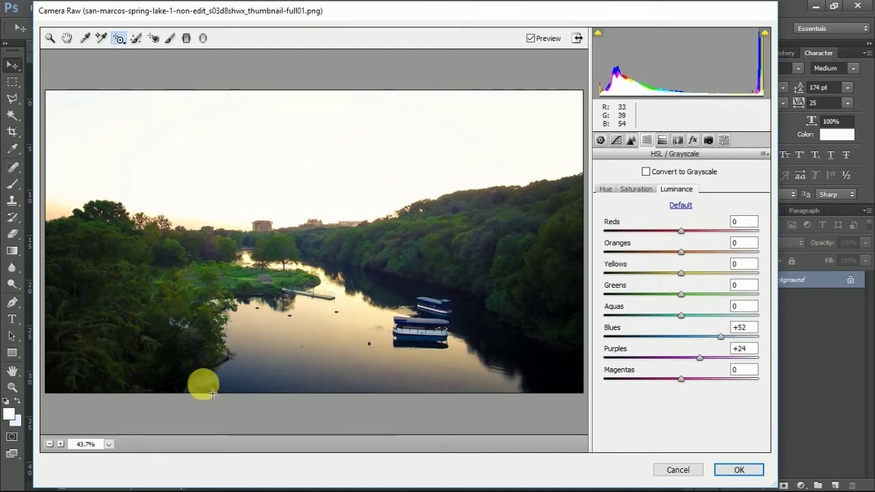
drag(85, 287, 83, 209)
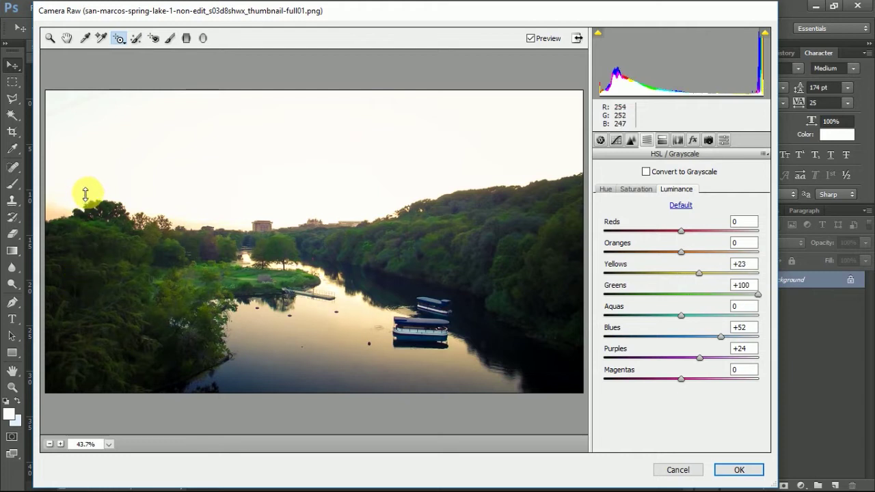
drag(87, 177, 92, 277)
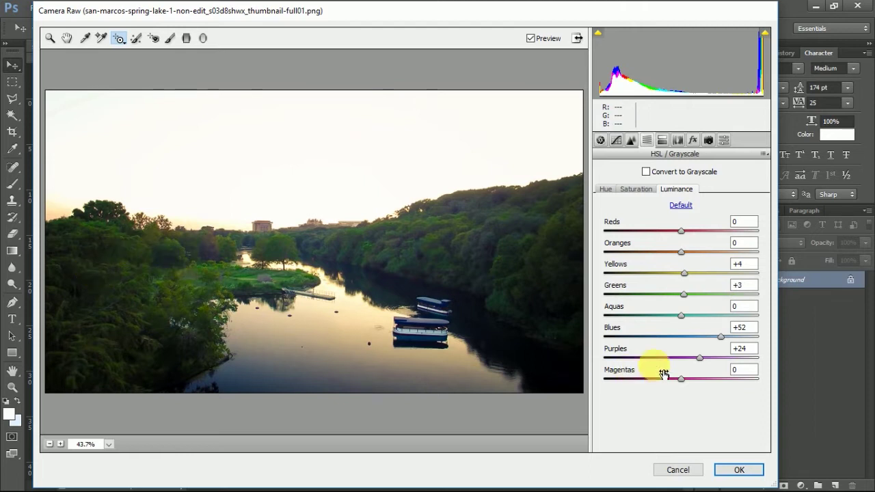
click(604, 190)
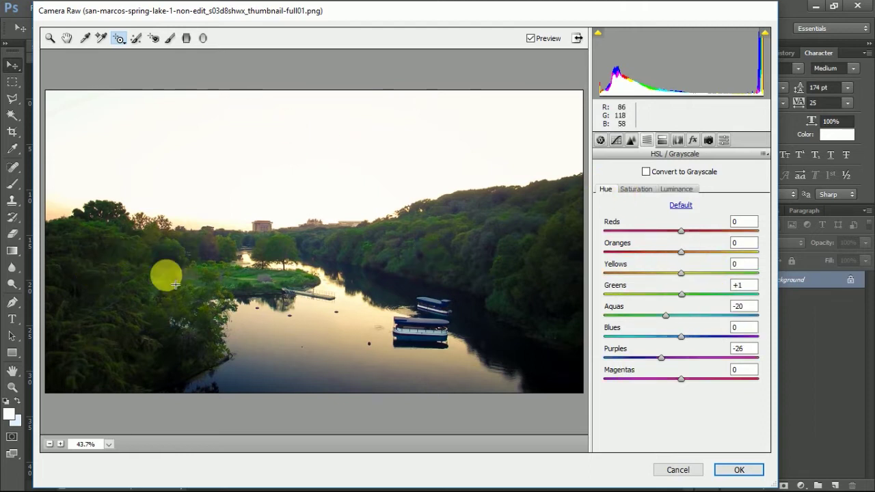
mouse_move(218, 277)
mouse_down()
mouse_move(214, 320)
mouse_move(218, 244)
mouse_move(215, 298)
mouse_move(216, 276)
mouse_up()
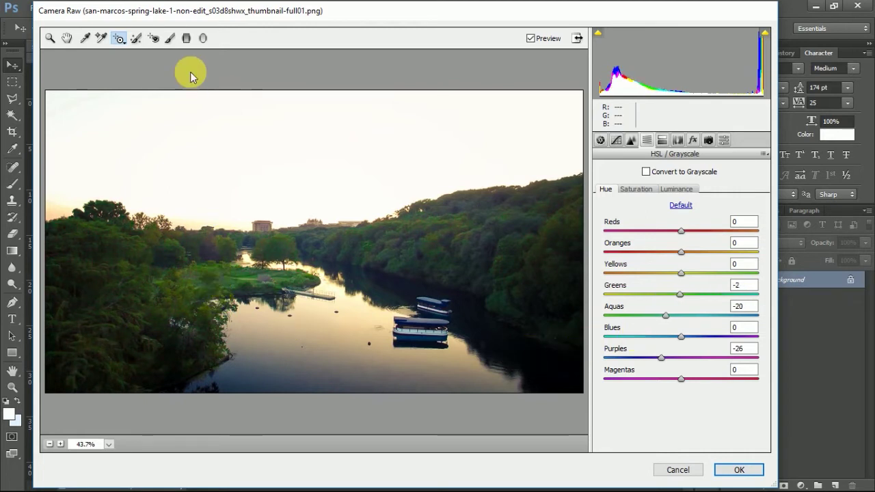
Choose the Adjustment Brush and paint a brightening stroke across the sky
click(136, 39)
click(156, 39)
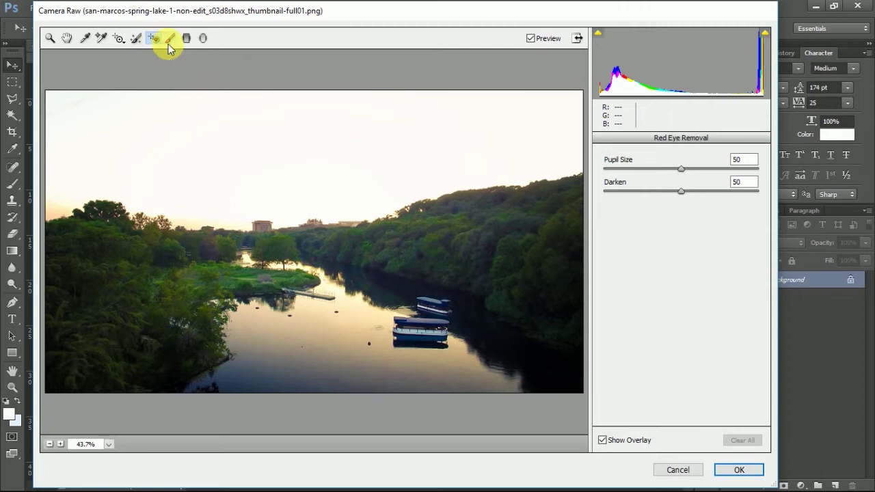
click(169, 41)
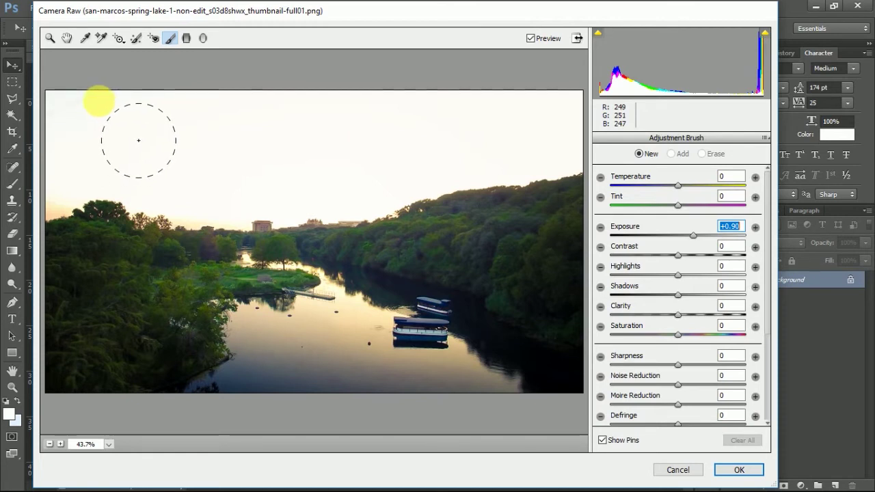
drag(138, 140, 106, 140)
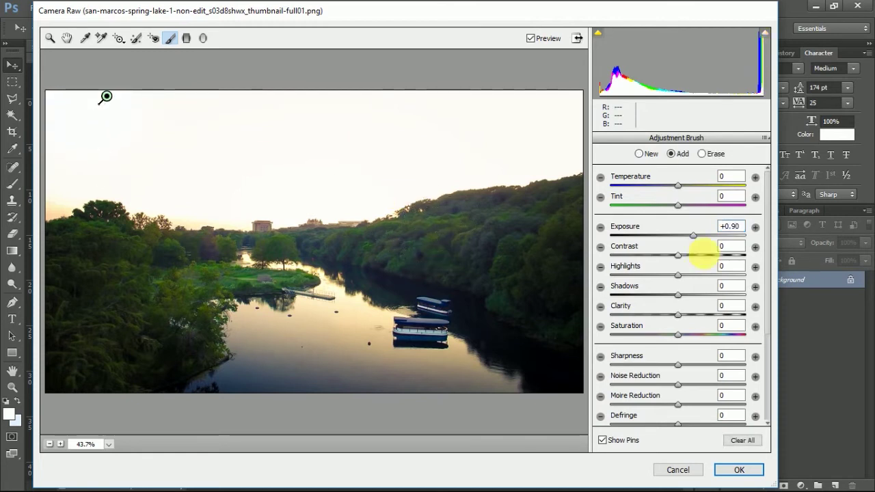
drag(693, 236, 768, 248)
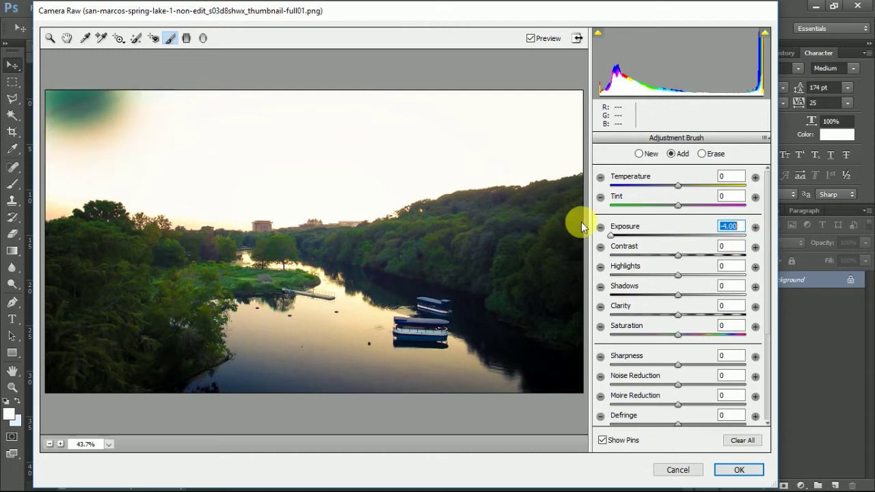
mouse_move(663, 236)
mouse_down()
mouse_move(624, 229)
mouse_move(760, 250)
mouse_up()
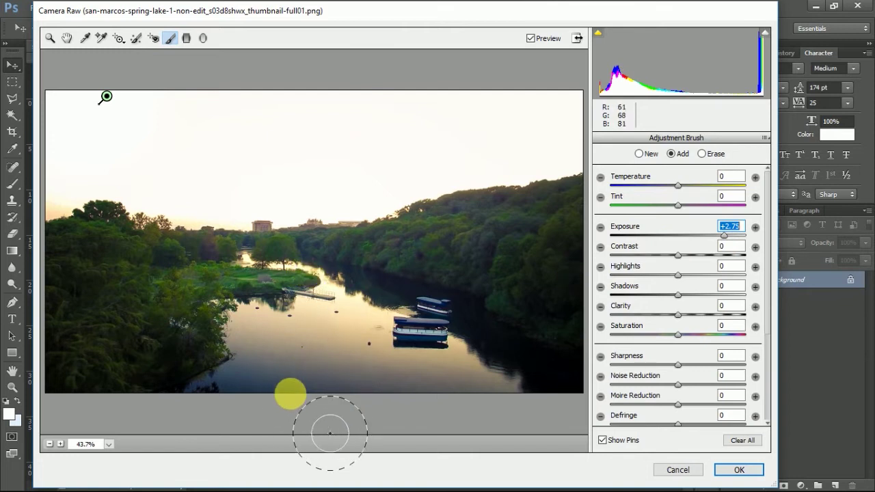
Paint the lower-left trees and water, boosting shadows and saturation, with Exposure at +1.60
click(212, 405)
mouse_move(212, 406)
mouse_down()
mouse_move(220, 442)
mouse_move(333, 458)
mouse_move(477, 440)
mouse_move(693, 220)
mouse_move(709, 238)
mouse_move(693, 236)
mouse_up()
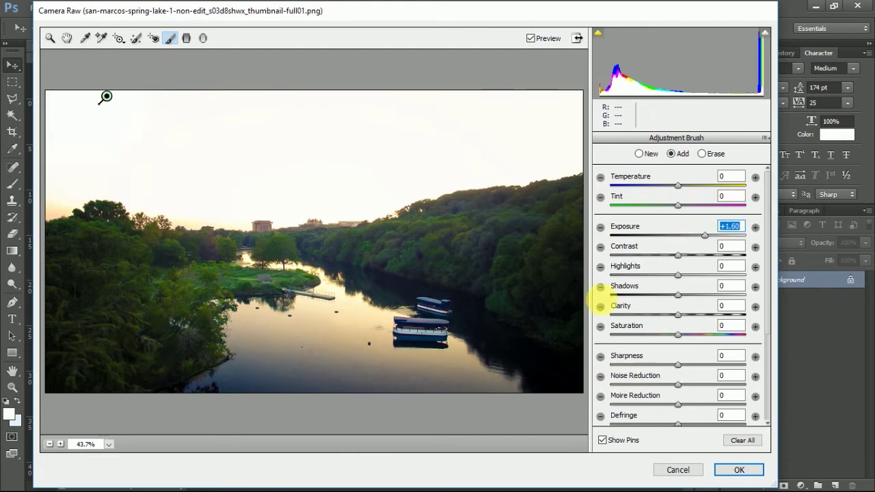
click(679, 344)
drag(680, 296, 687, 296)
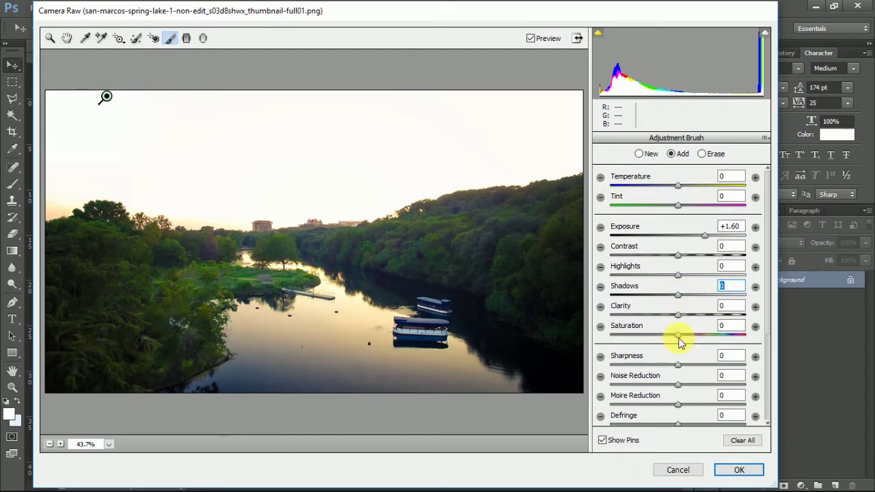
drag(699, 340, 724, 328)
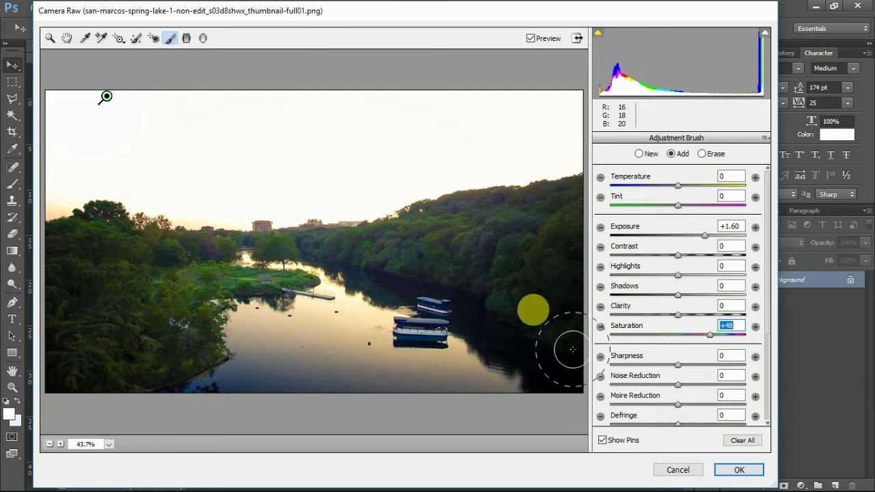
key(bracketright)
key(bracketright)
key(bracketright)
key(bracketright)
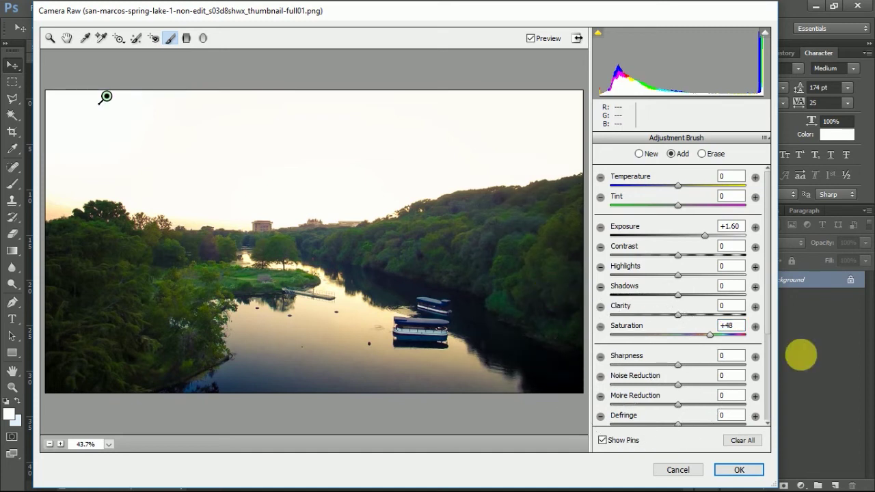
drag(703, 237, 690, 237)
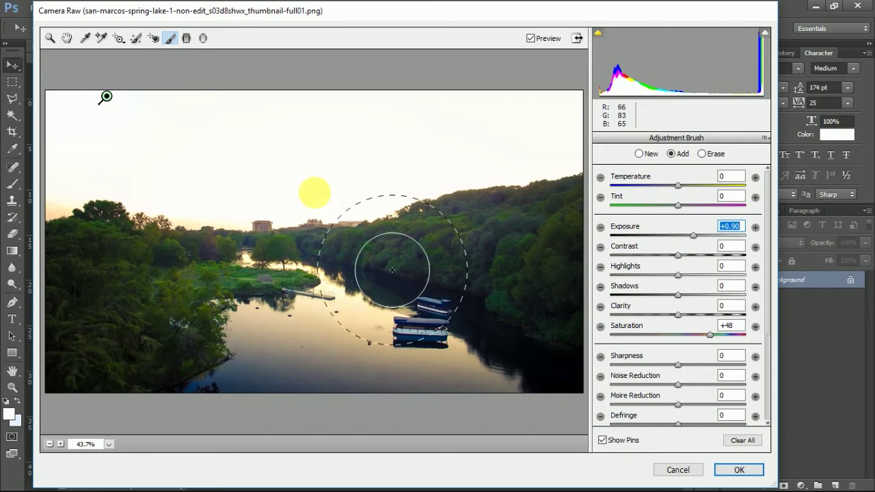
mouse_move(106, 97)
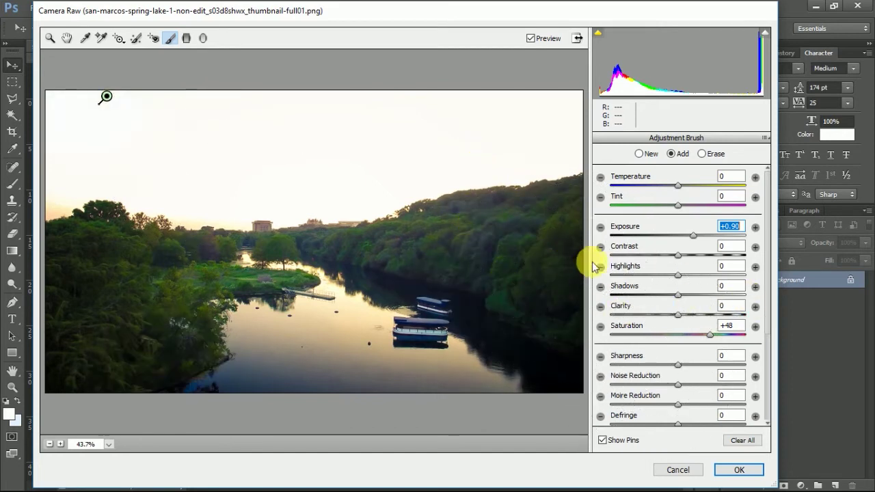
key(alt)
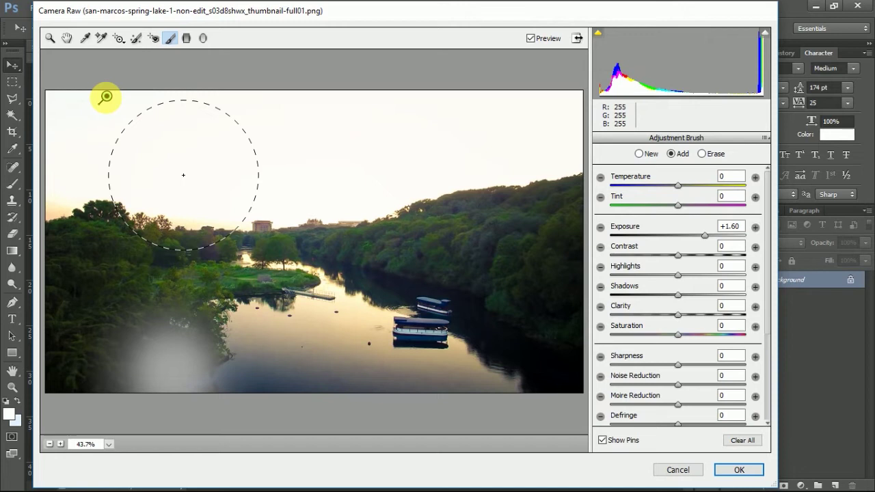
Add a new brush adjustment brightening the right-hand trees, with its exposure toned down
click(647, 155)
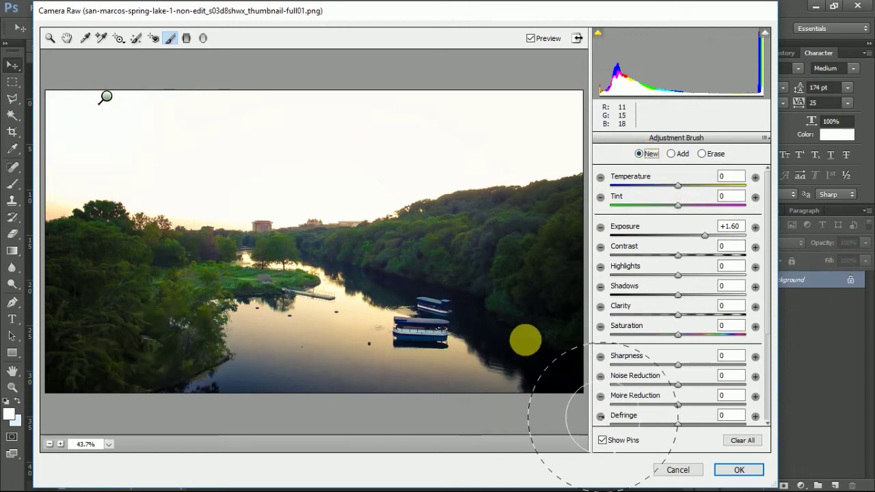
click(560, 302)
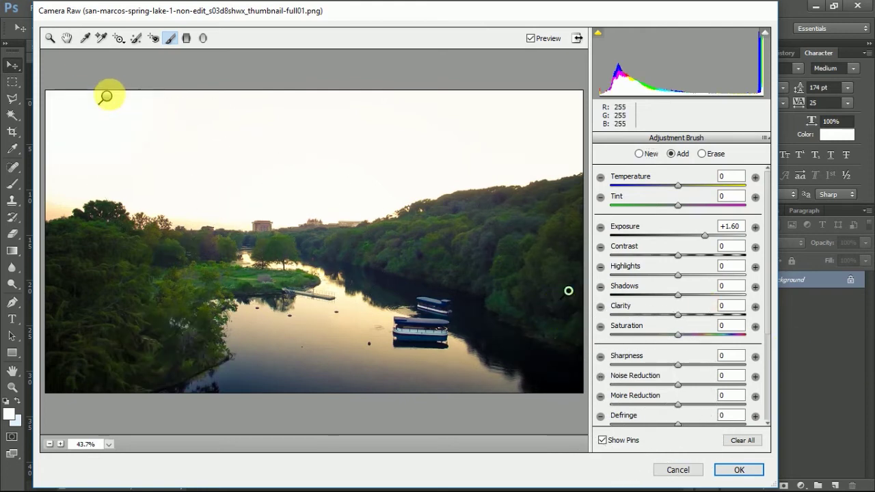
mouse_move(568, 291)
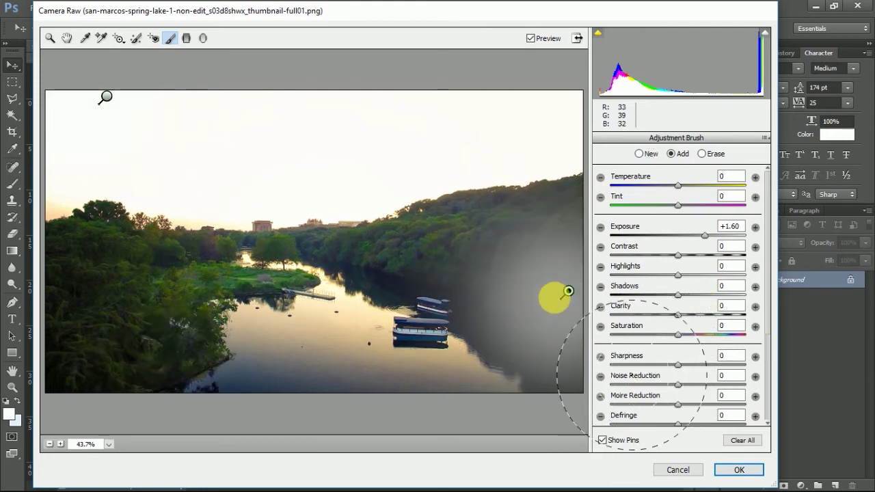
mouse_move(706, 240)
mouse_down()
mouse_move(677, 240)
mouse_move(696, 236)
mouse_up()
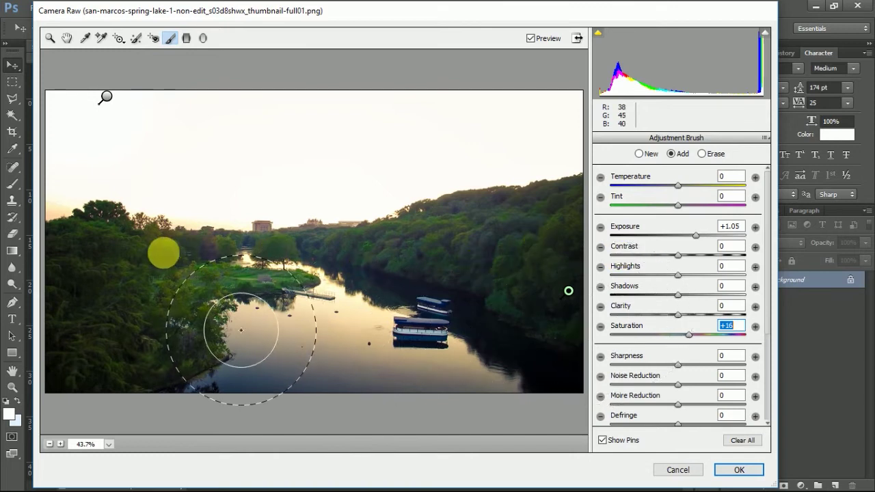
Paint a new treeline adjustment with Saturation 0, Exposure +0.70 and Temperature +71
click(651, 155)
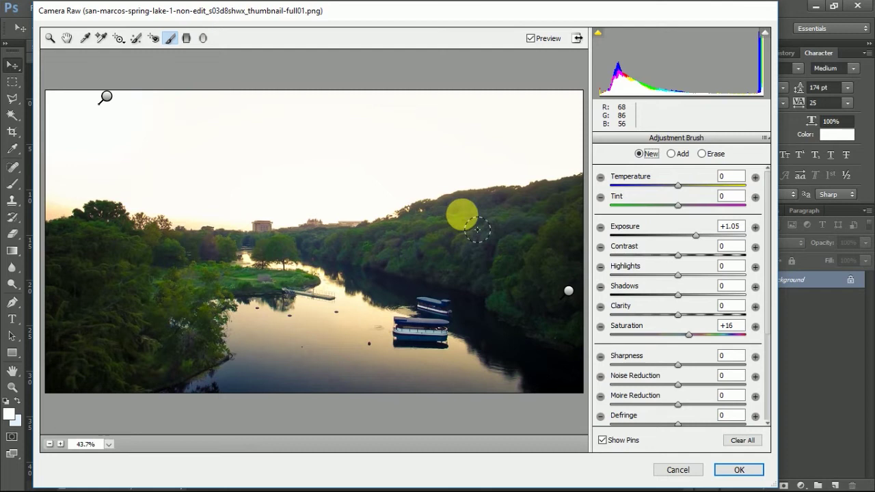
mouse_move(574, 199)
mouse_down()
mouse_move(434, 225)
mouse_move(375, 244)
mouse_move(232, 248)
mouse_move(159, 234)
mouse_move(86, 280)
mouse_move(83, 245)
mouse_move(107, 226)
mouse_move(71, 238)
mouse_up()
double_click(689, 335)
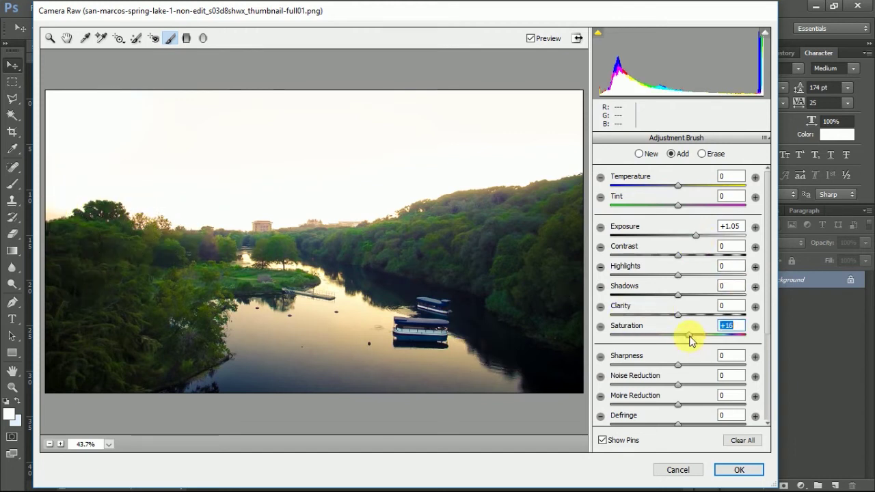
mouse_move(697, 236)
mouse_down()
mouse_move(682, 239)
mouse_move(690, 240)
mouse_up()
click(687, 207)
drag(680, 185, 753, 191)
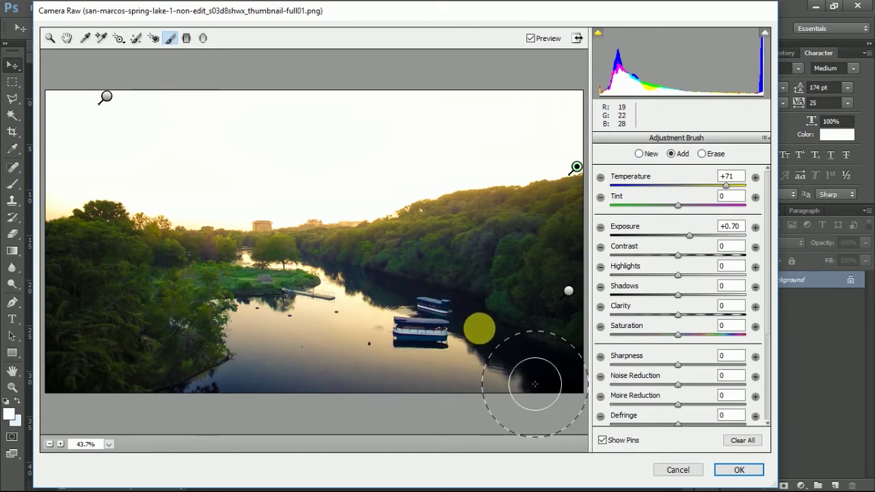
mouse_move(576, 167)
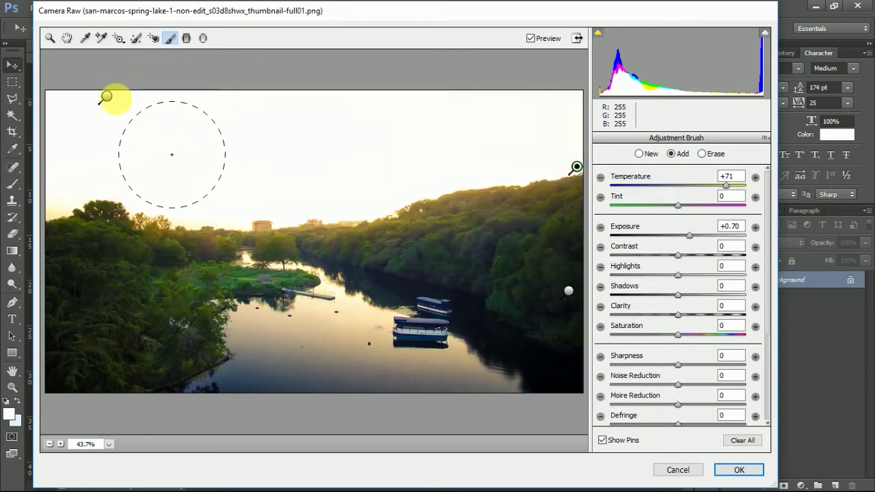
click(187, 41)
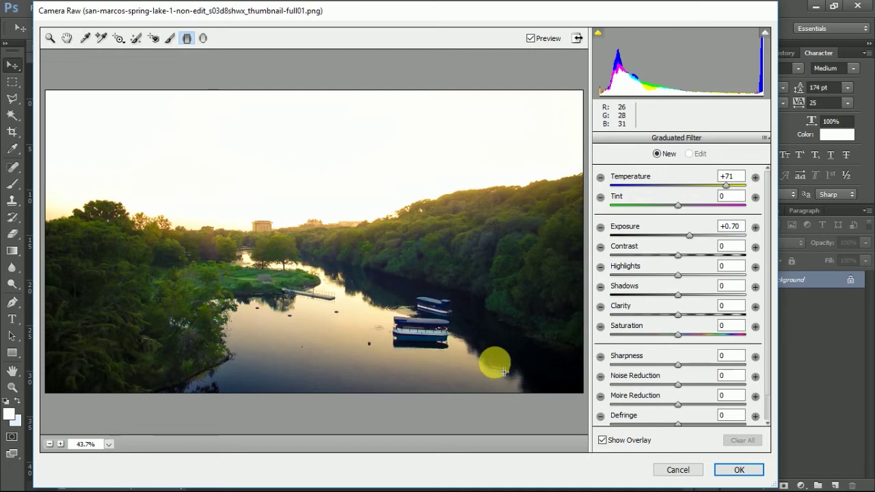
Lay a graduated filter from the boats to the treeline with Exposure -0.15 and Temperature -58
text(0)
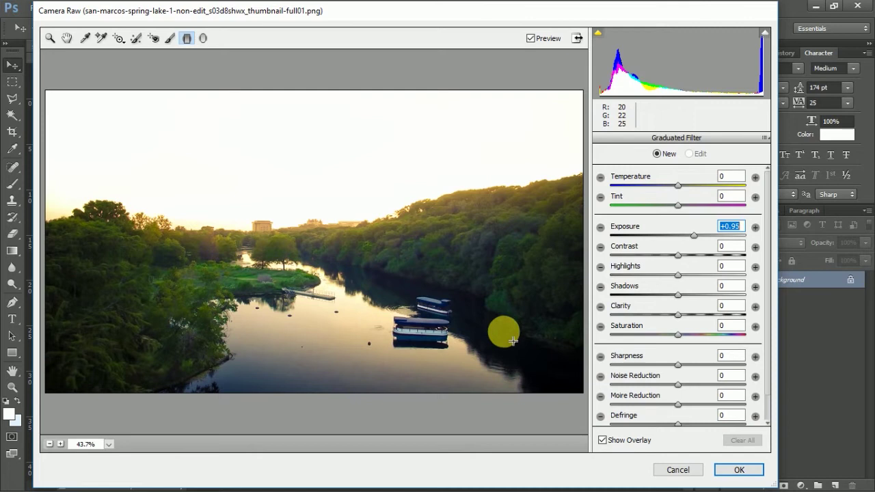
drag(701, 236, 696, 235)
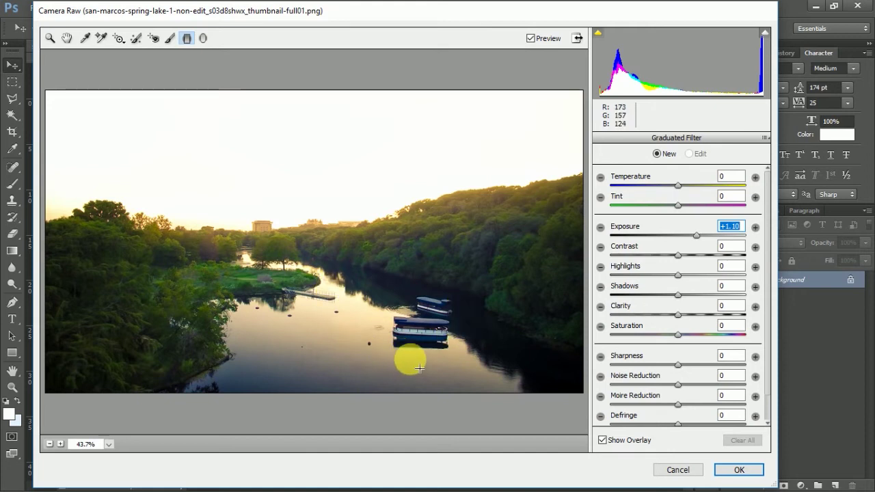
drag(429, 369, 406, 259)
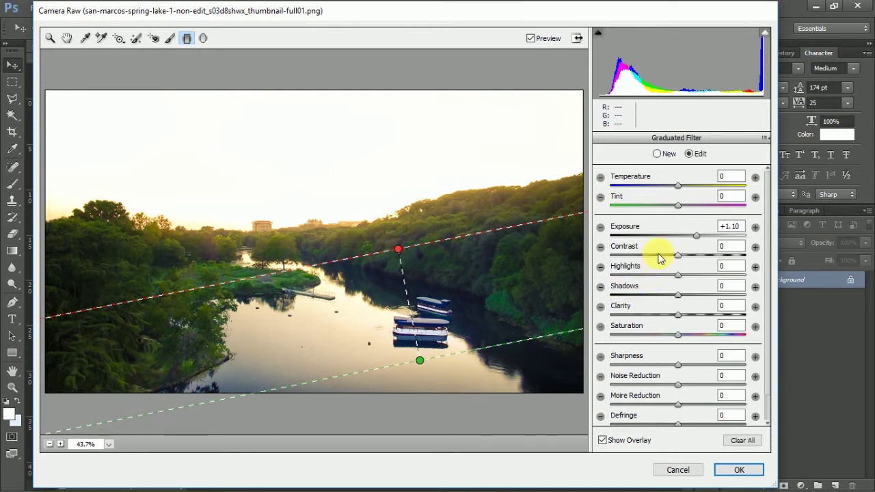
drag(695, 238, 664, 238)
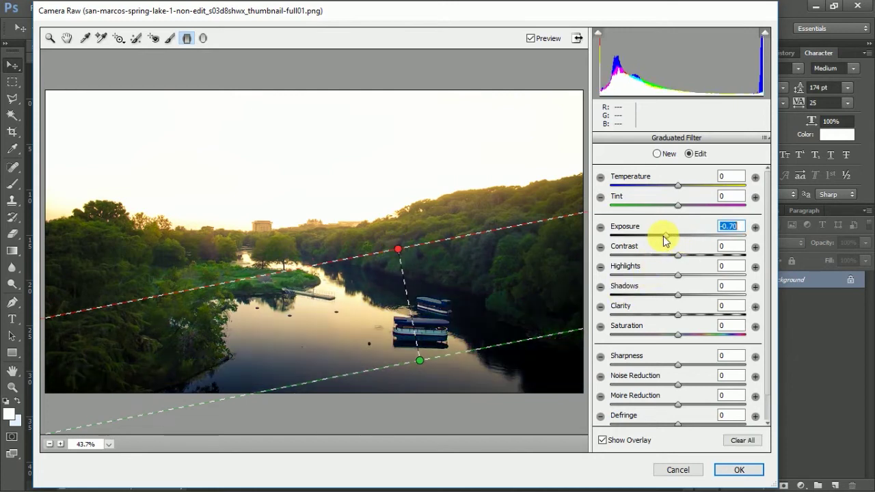
drag(673, 241, 669, 241)
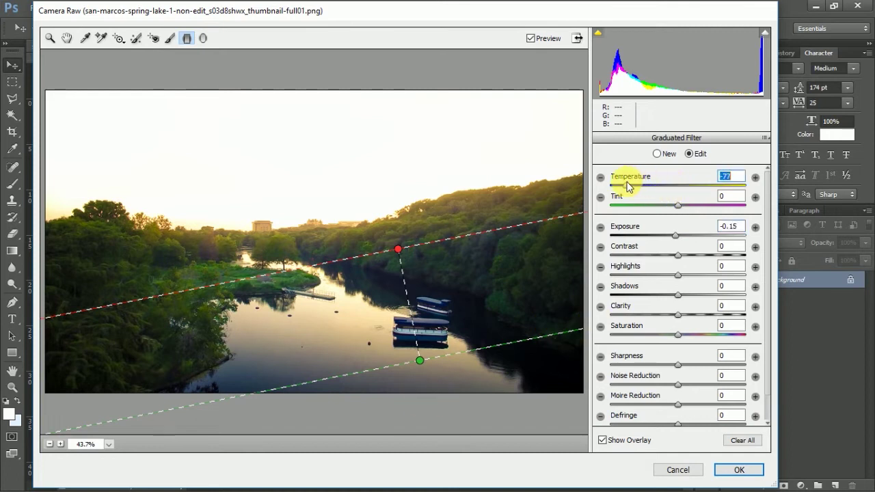
mouse_move(636, 186)
mouse_down()
mouse_move(607, 188)
mouse_move(636, 192)
mouse_up()
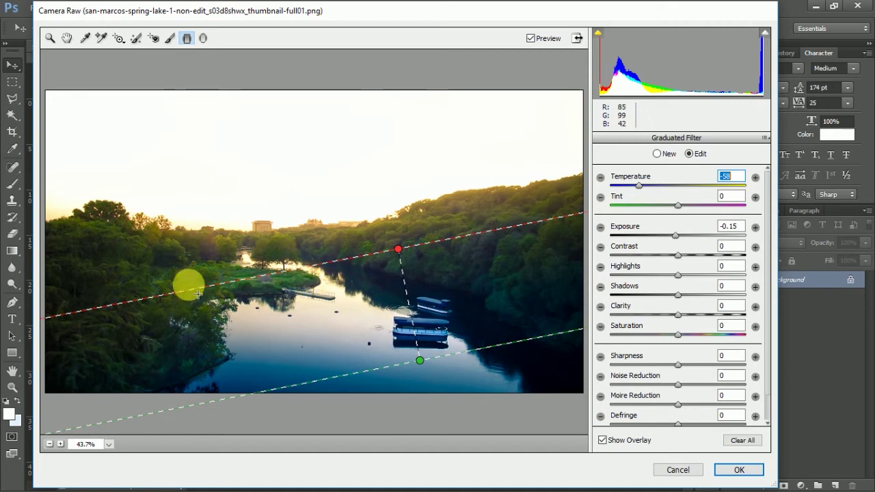
click(204, 39)
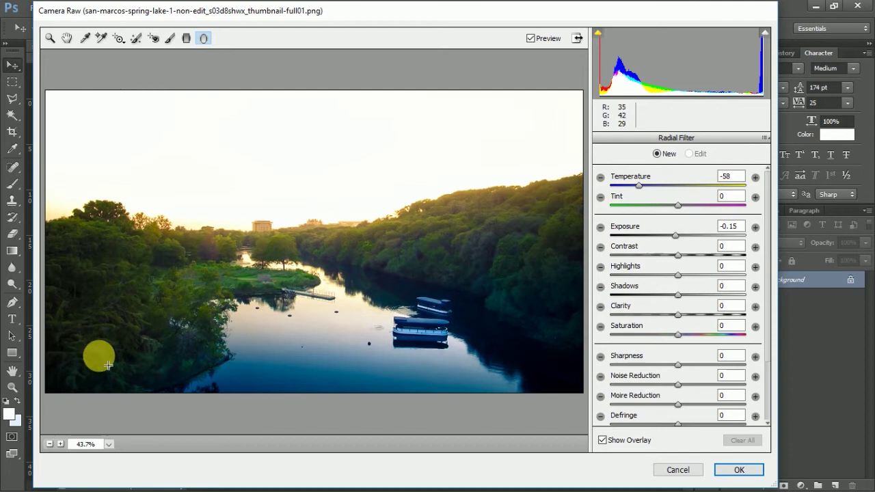
Place a radial filter over the lower-left trees with its effect applied Inside the circle
drag(75, 271, 166, 362)
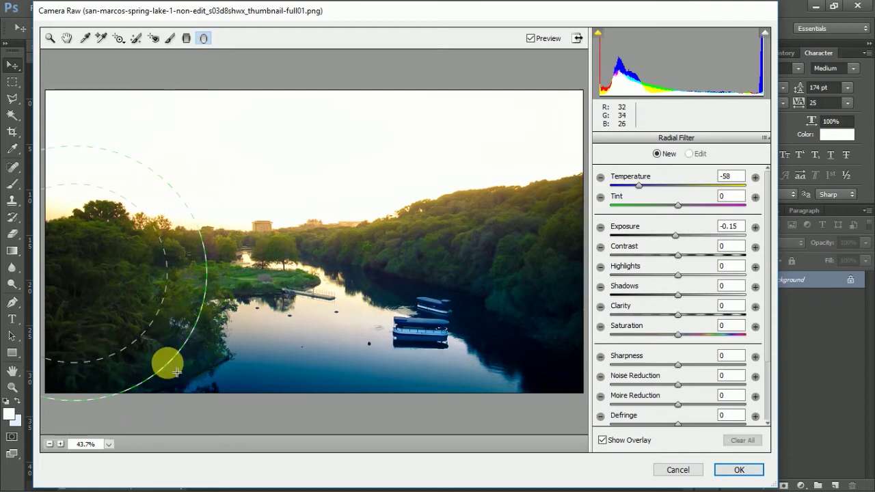
mouse_move(120, 316)
mouse_down()
mouse_move(112, 307)
mouse_move(109, 316)
mouse_up()
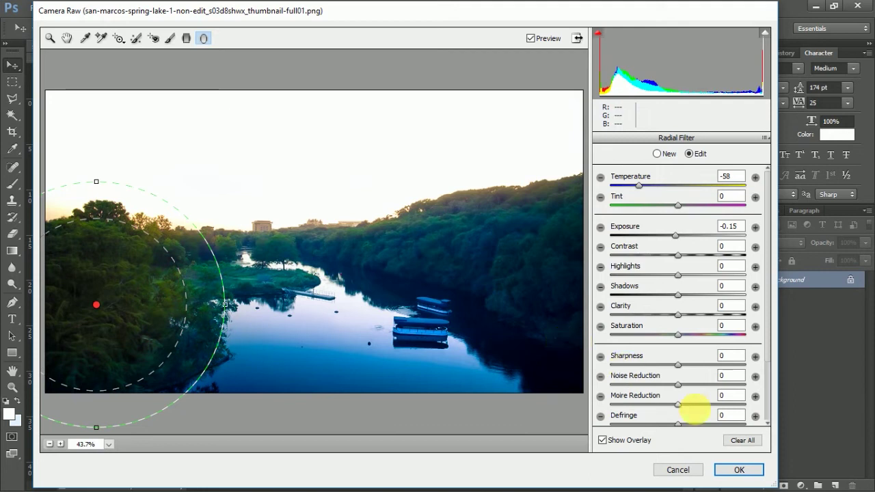
scroll(649, 379, down, 3)
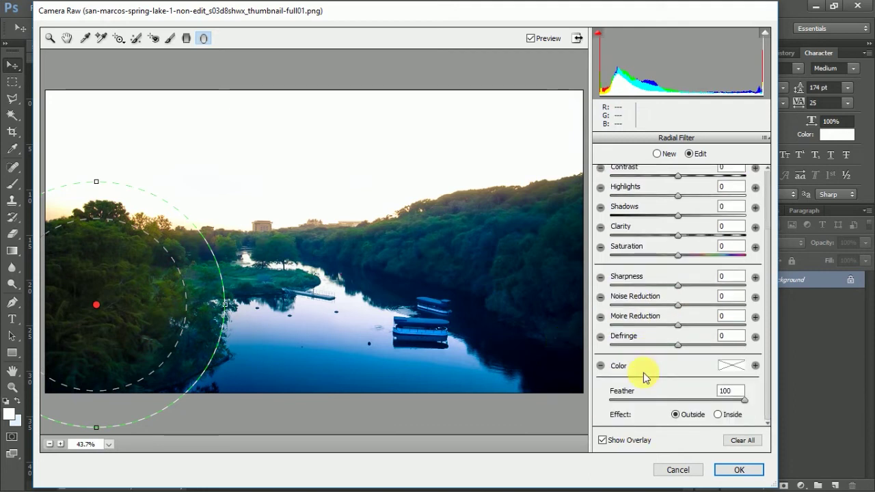
click(717, 414)
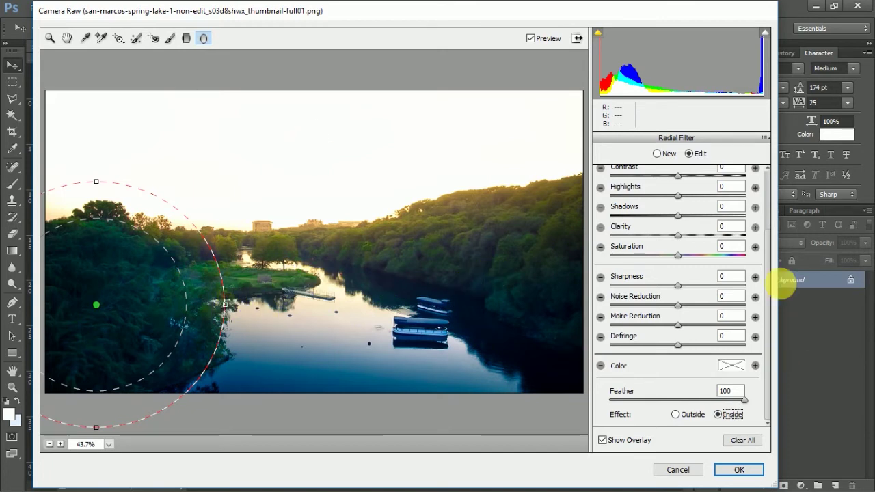
scroll(672, 287, up, 3)
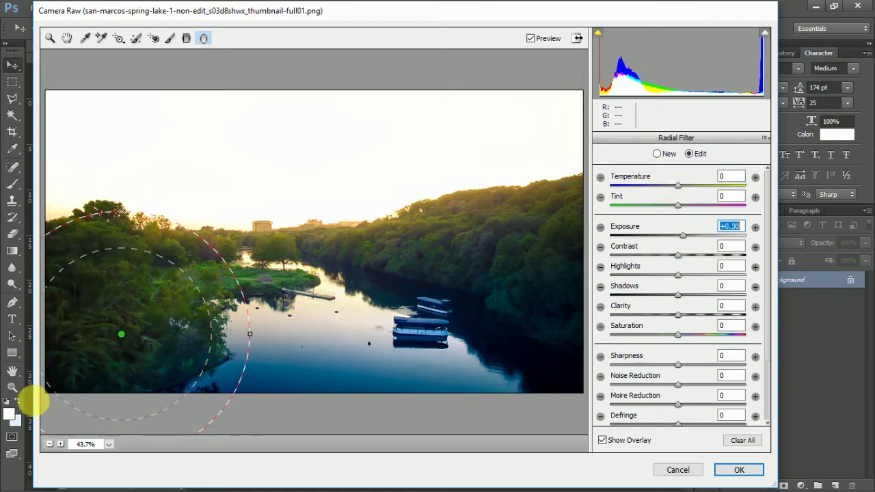
drag(128, 342, 100, 339)
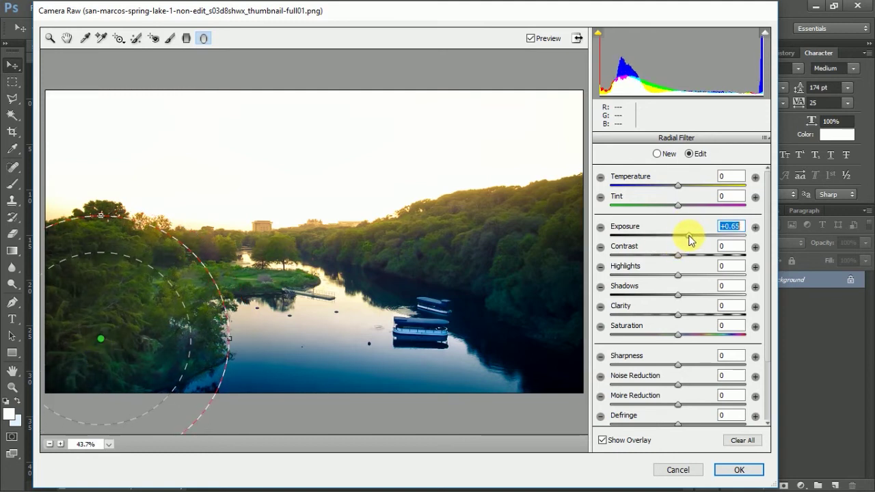
Draw a second radial filter over the right-hand trees and switch between the two
drag(501, 254, 608, 331)
drag(512, 264, 535, 281)
click(102, 341)
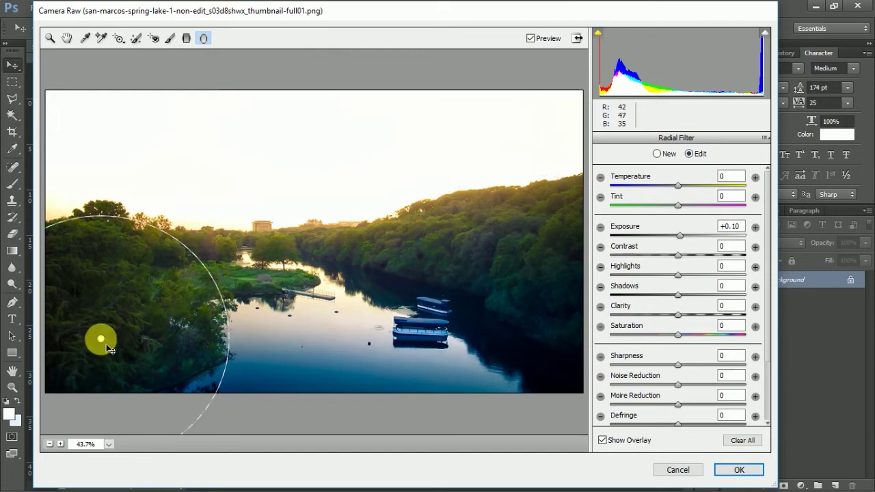
click(489, 277)
click(102, 340)
click(553, 280)
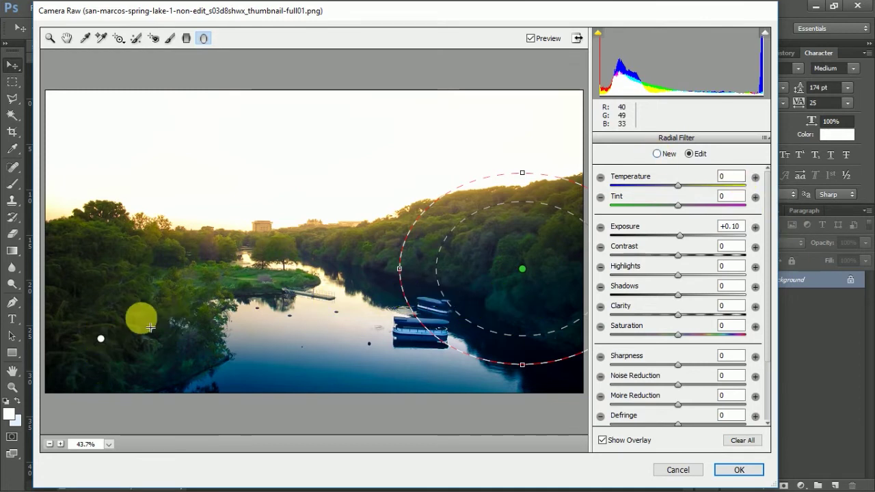
Briefly adjust the existing right-hand radial filter, then delete it
drag(524, 270, 546, 278)
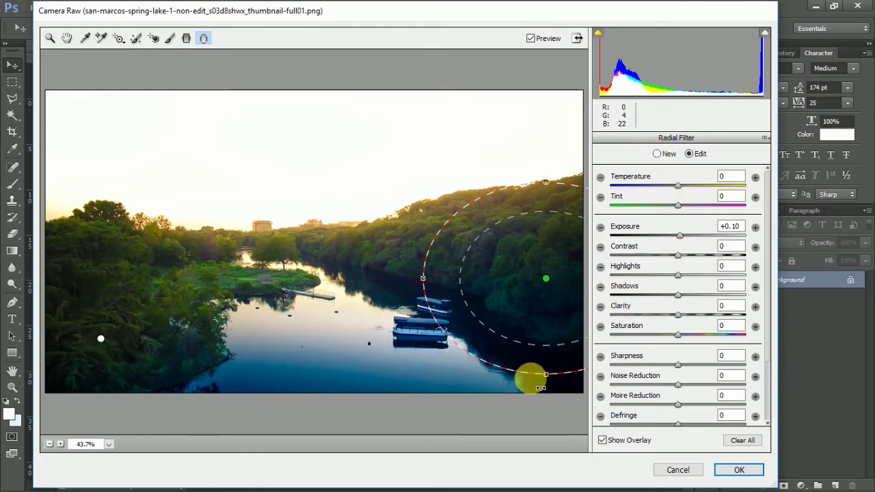
mouse_move(689, 240)
mouse_down()
mouse_move(697, 244)
mouse_move(672, 241)
mouse_move(708, 249)
mouse_move(684, 247)
mouse_up()
double_click(684, 241)
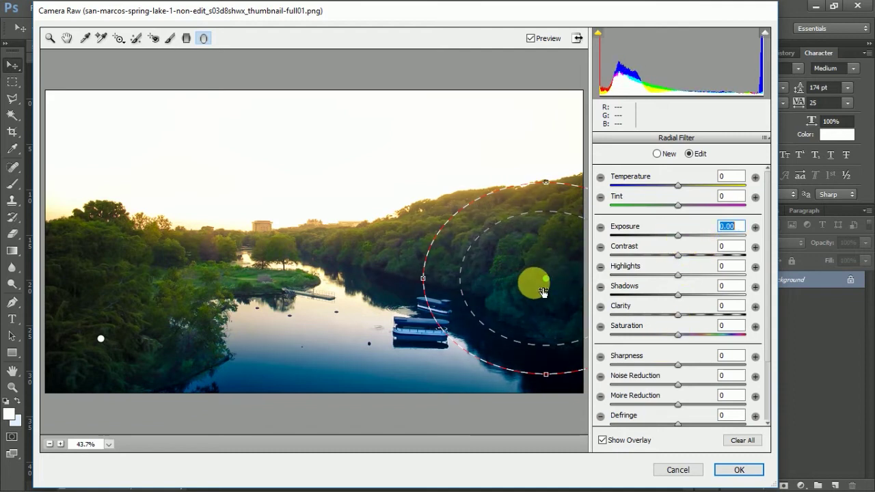
click(558, 290)
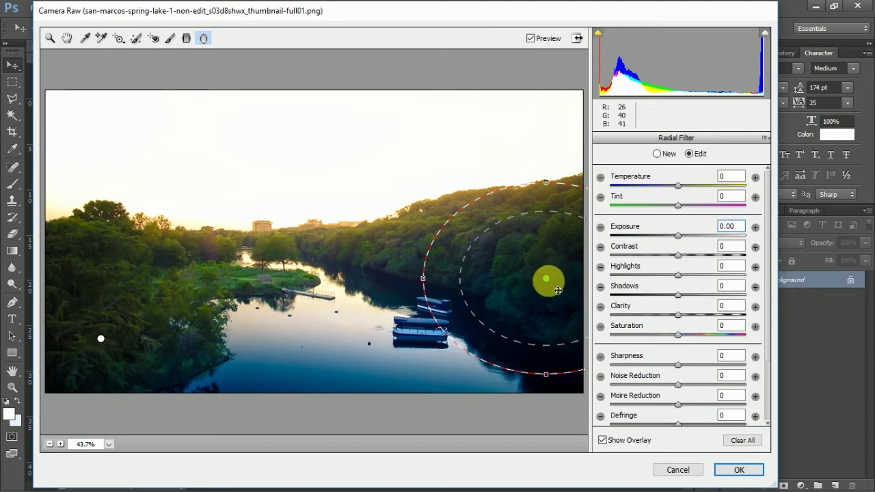
key(Delete)
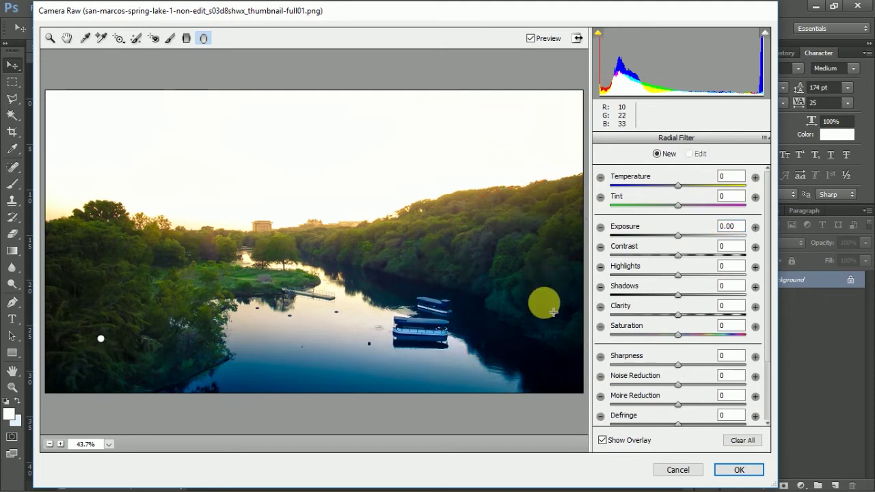
Draw a radial filter around the left trees with Exposure +0.25 and Tint -24
drag(101, 336, 226, 225)
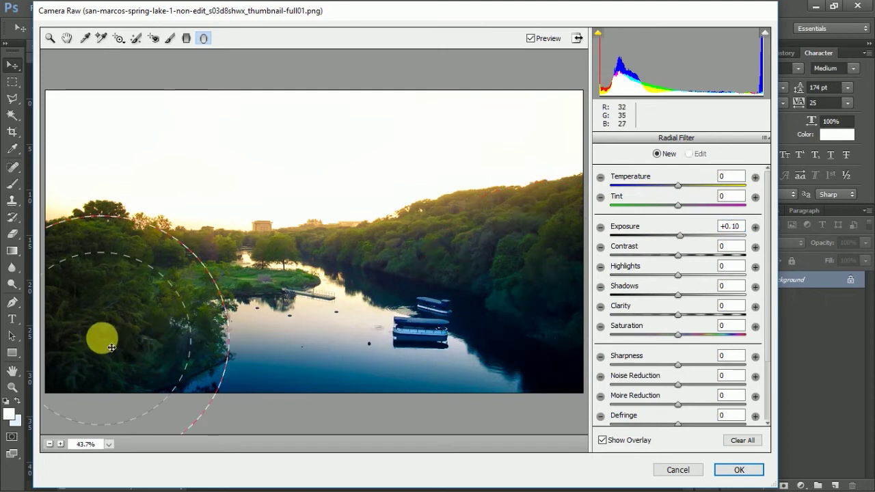
click(683, 235)
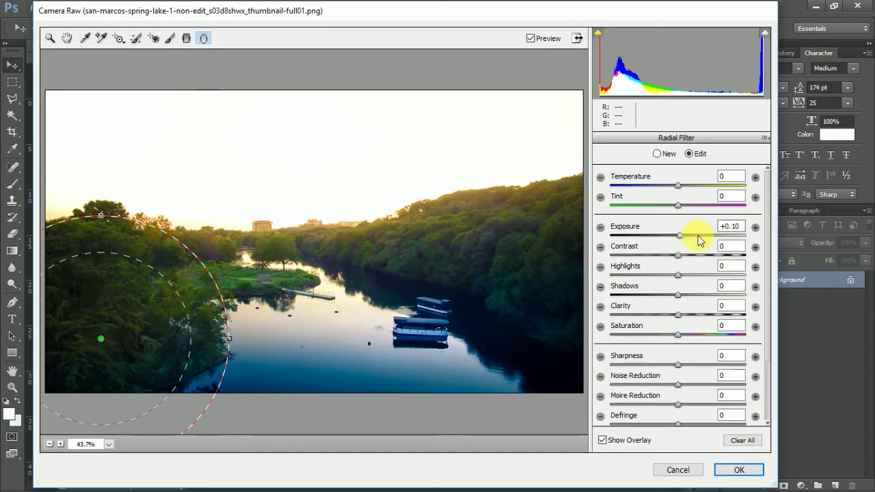
click(683, 235)
drag(692, 234, 687, 236)
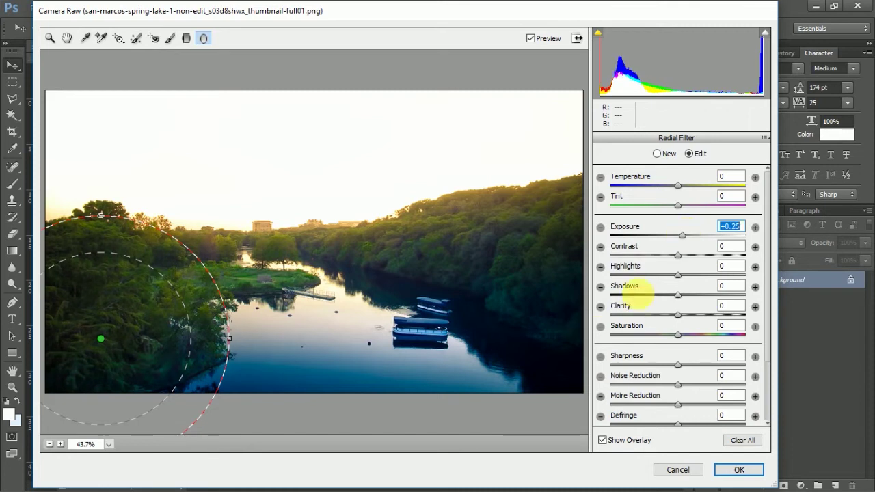
mouse_move(680, 206)
mouse_down()
mouse_move(612, 203)
mouse_move(778, 233)
mouse_move(632, 225)
mouse_move(712, 220)
mouse_move(674, 213)
mouse_up()
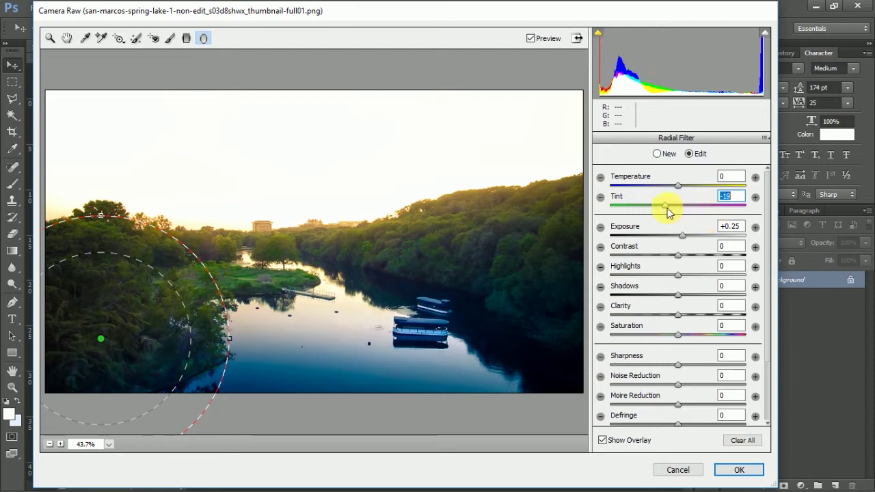
drag(668, 208, 663, 209)
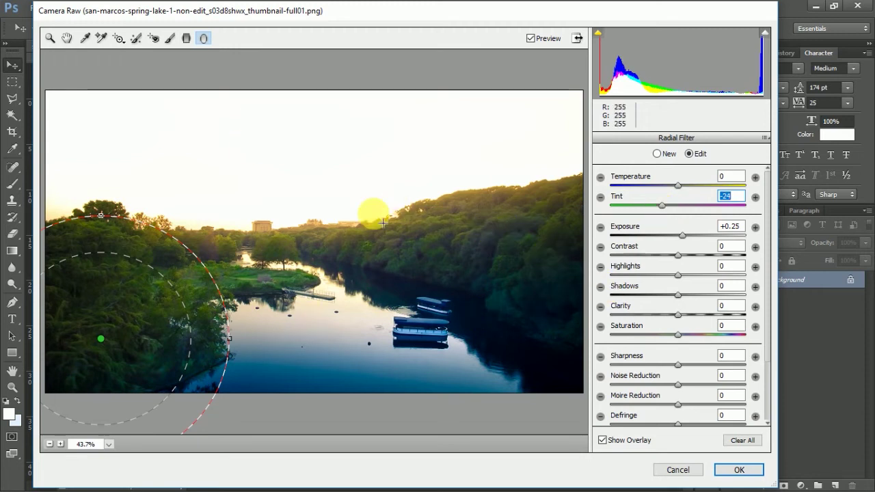
Add a widened, rotated radial filter over the right trees (Tint -46) and a left-edge filter at Exposure +0.20
drag(503, 274, 604, 345)
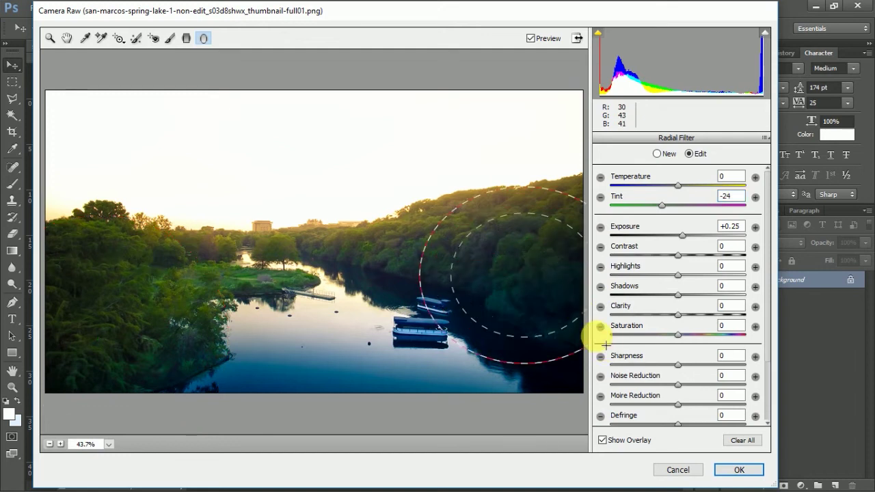
mouse_move(535, 276)
mouse_down()
mouse_move(516, 276)
mouse_move(531, 281)
mouse_up()
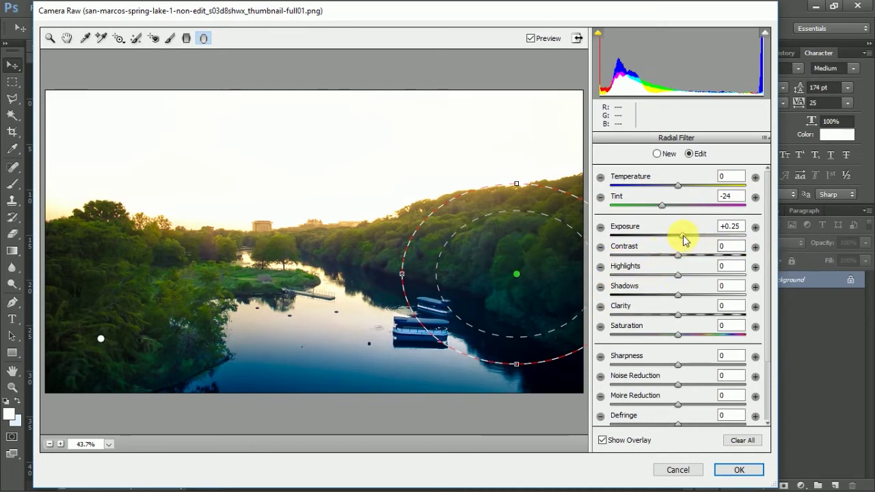
drag(679, 235, 675, 235)
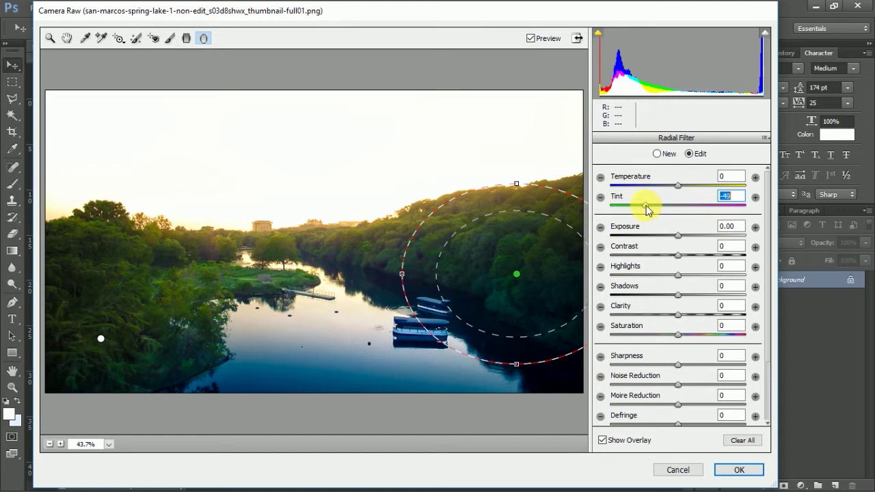
drag(396, 276, 372, 274)
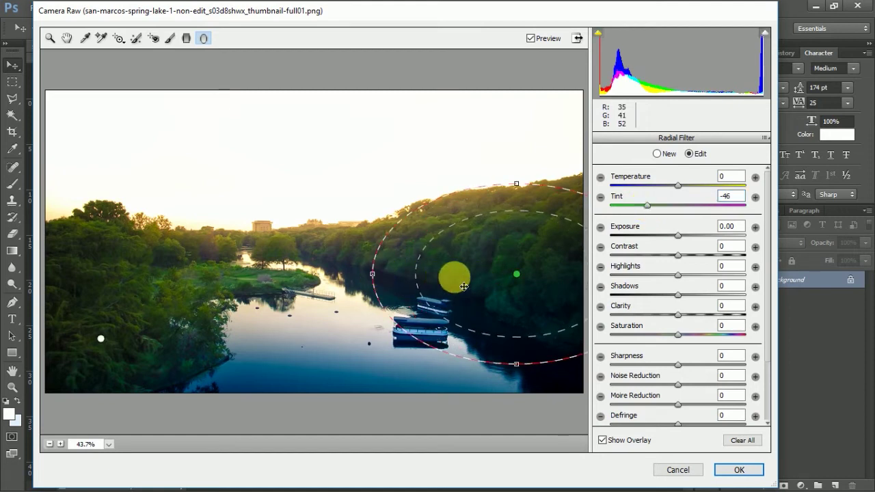
drag(516, 183, 531, 196)
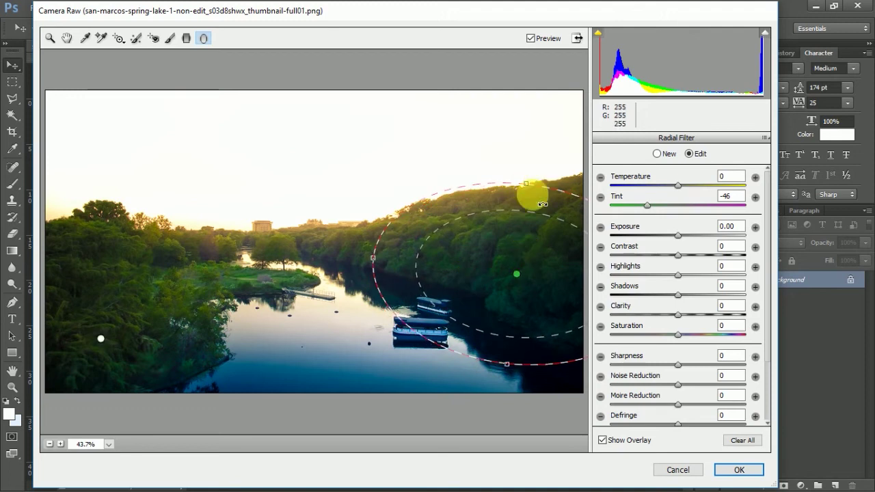
drag(531, 273, 530, 276)
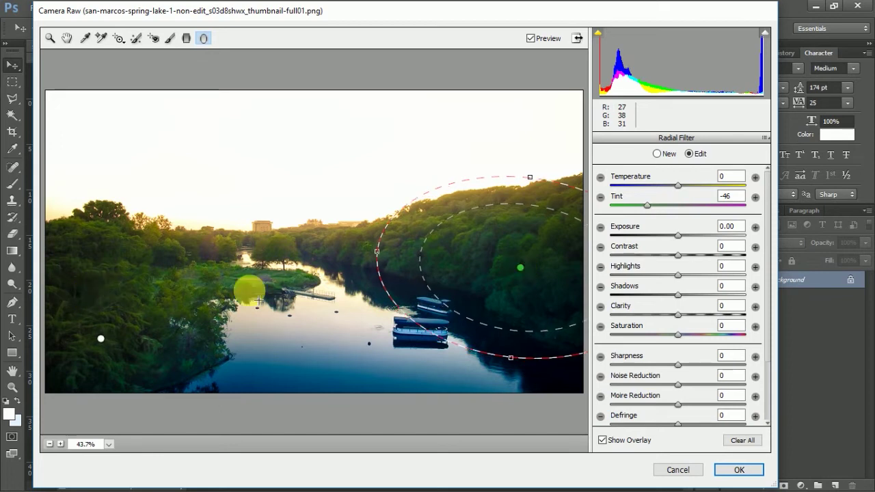
drag(60, 239, 119, 295)
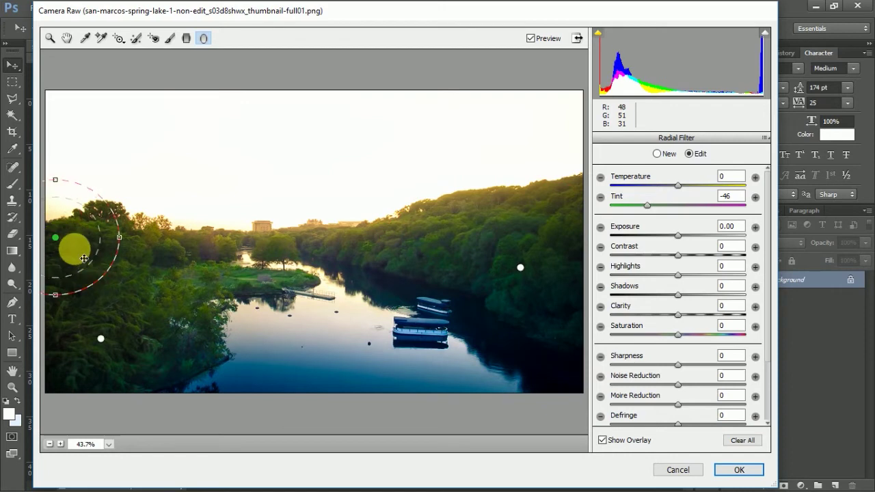
drag(88, 259, 104, 268)
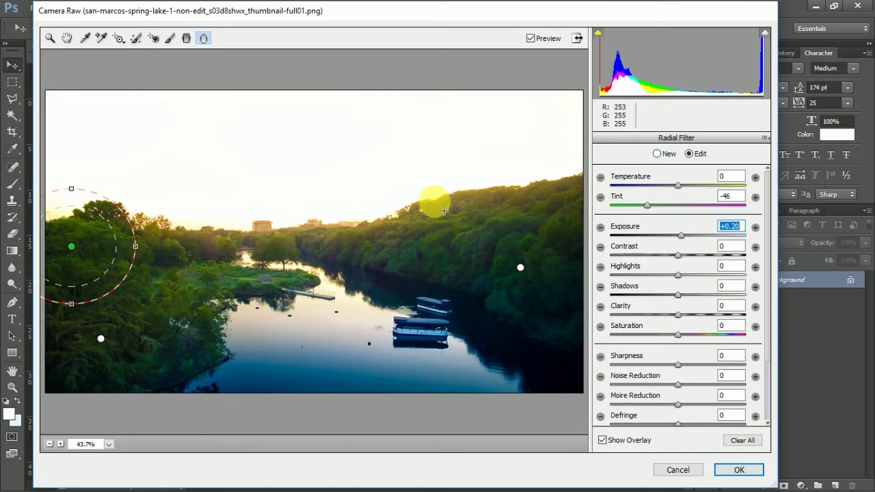
Lower the right-edge brush adjustment's temperature to +49
click(170, 37)
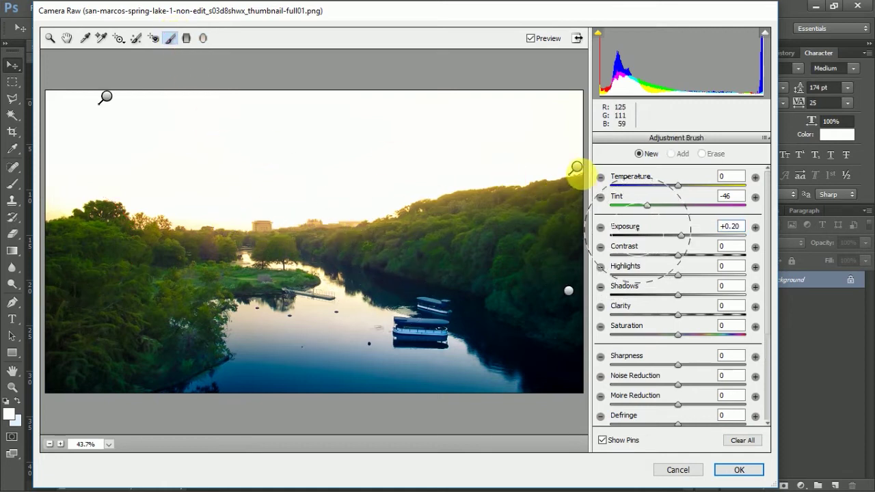
click(577, 167)
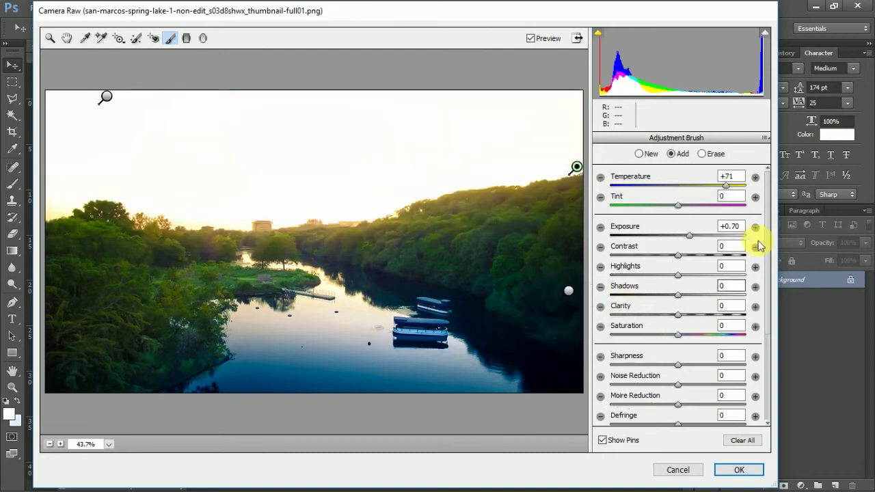
drag(725, 185, 710, 184)
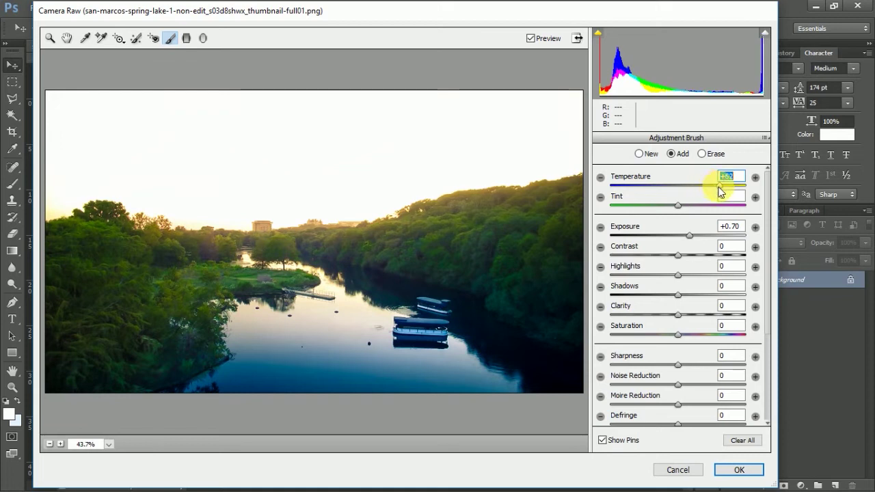
click(678, 294)
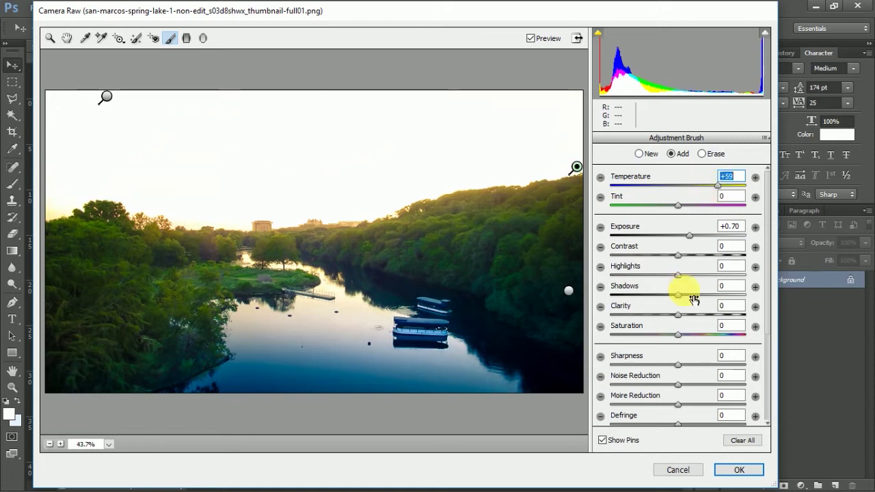
Compare before/after in HSL/Grayscale, apply the Camera Raw grade, then bring up the PEXELS results
click(49, 37)
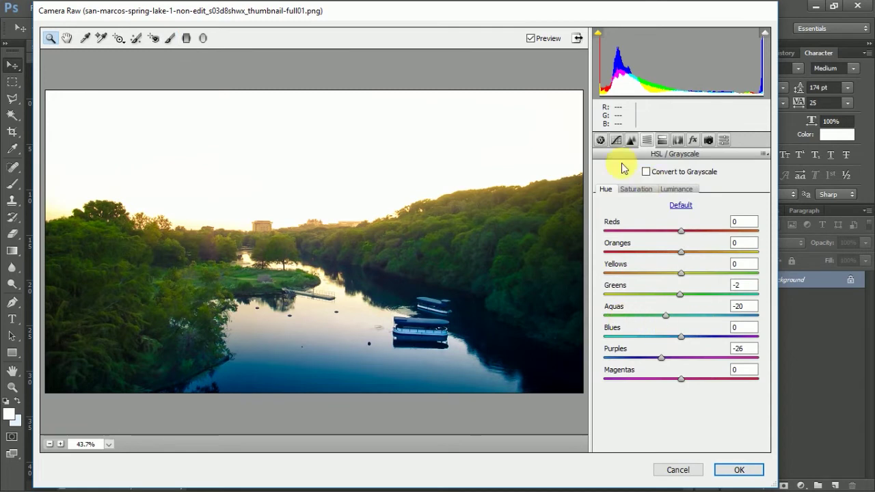
right_click(358, 287)
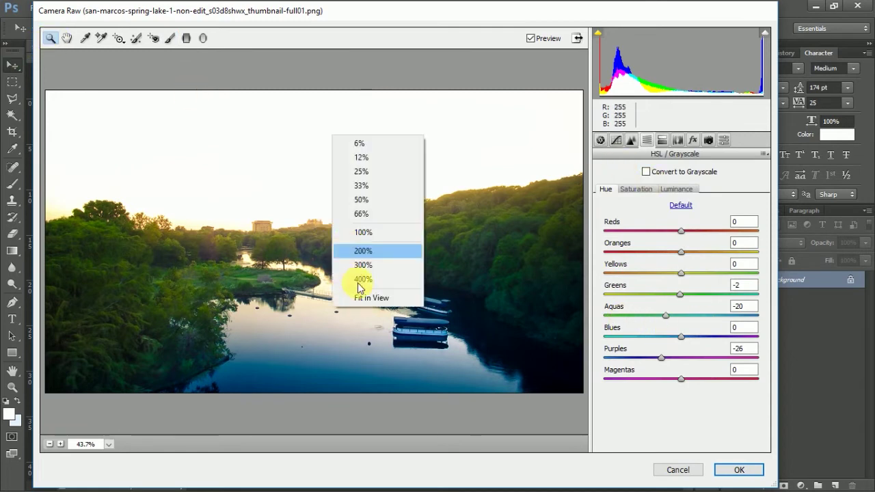
click(367, 297)
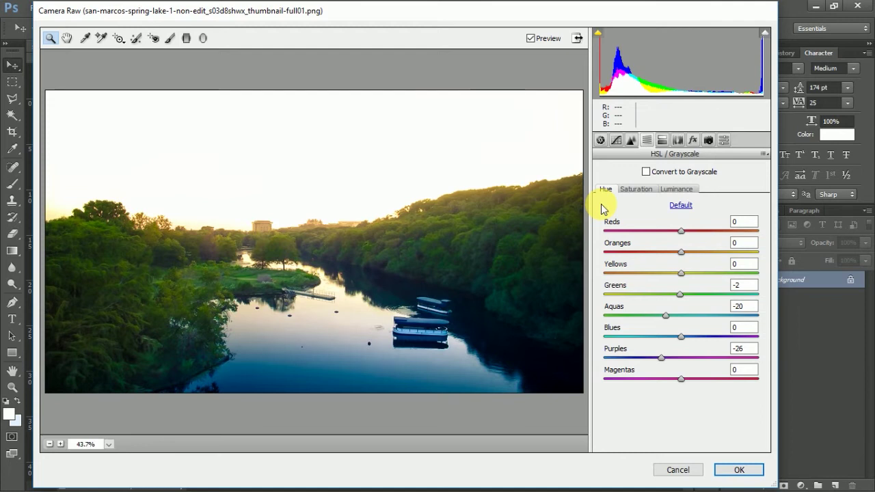
click(532, 38)
click(531, 38)
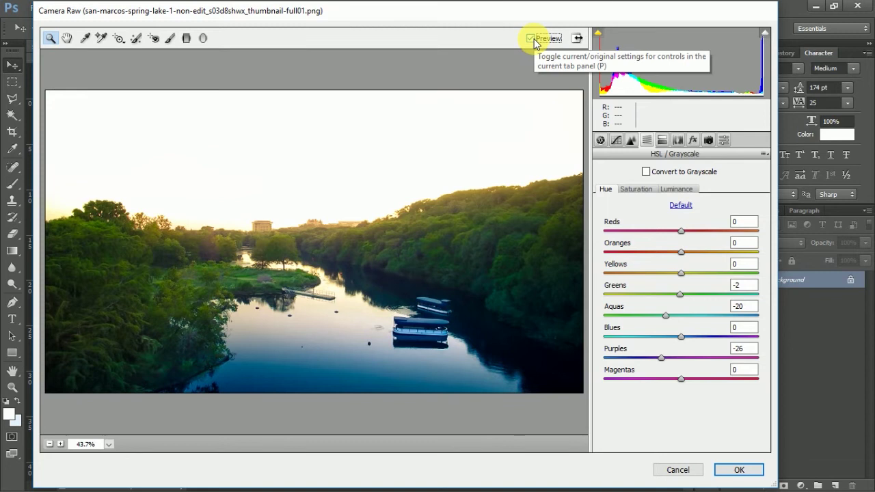
click(532, 38)
click(532, 38)
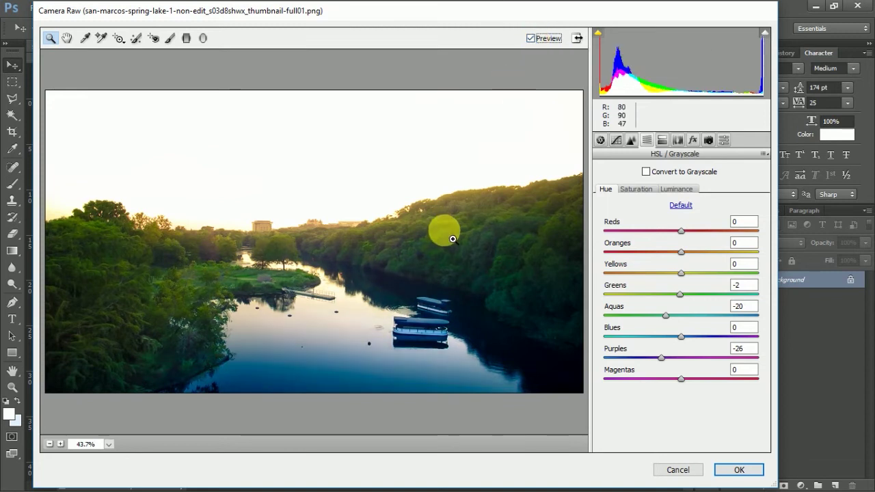
click(739, 458)
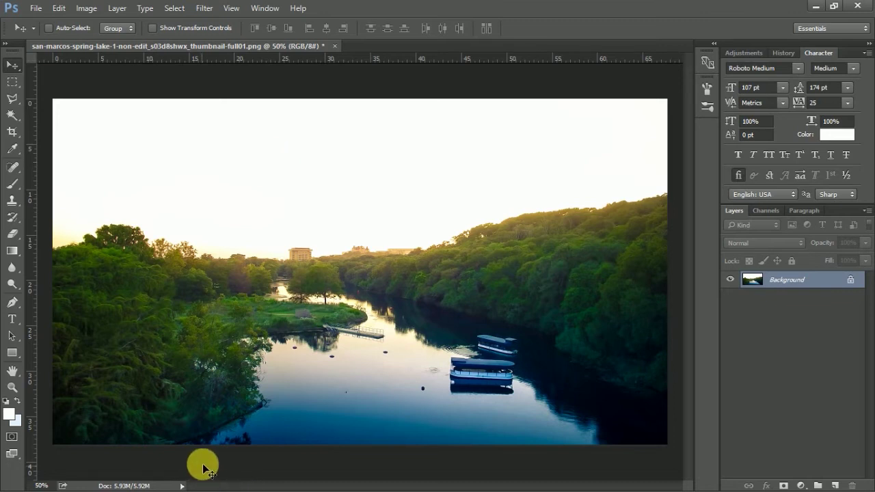
key(super)
click(173, 479)
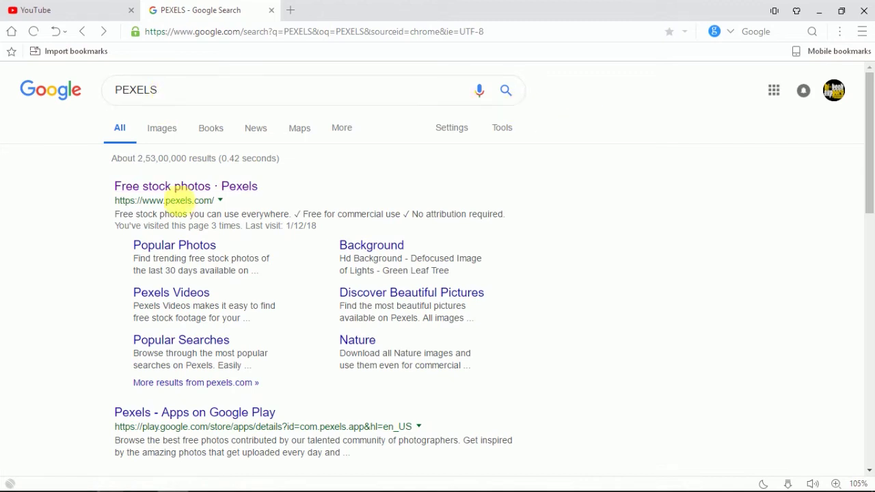
Go to pexels.com and search for SKY photos
click(190, 195)
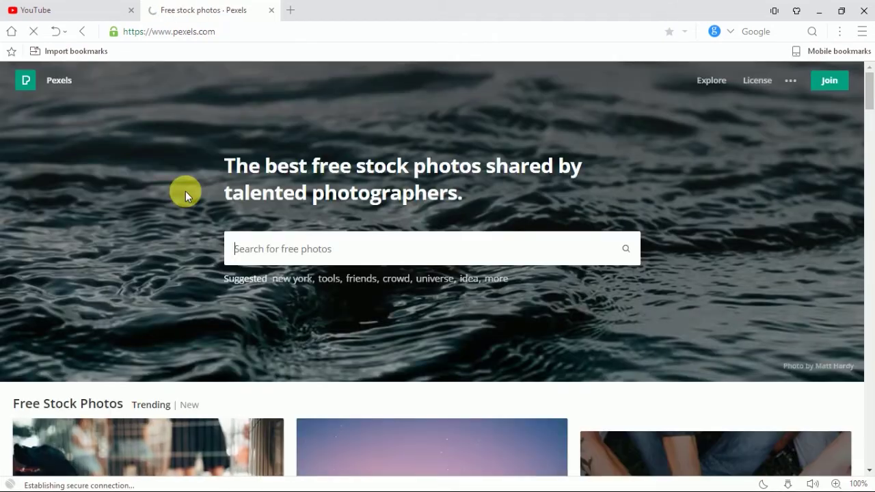
click(315, 248)
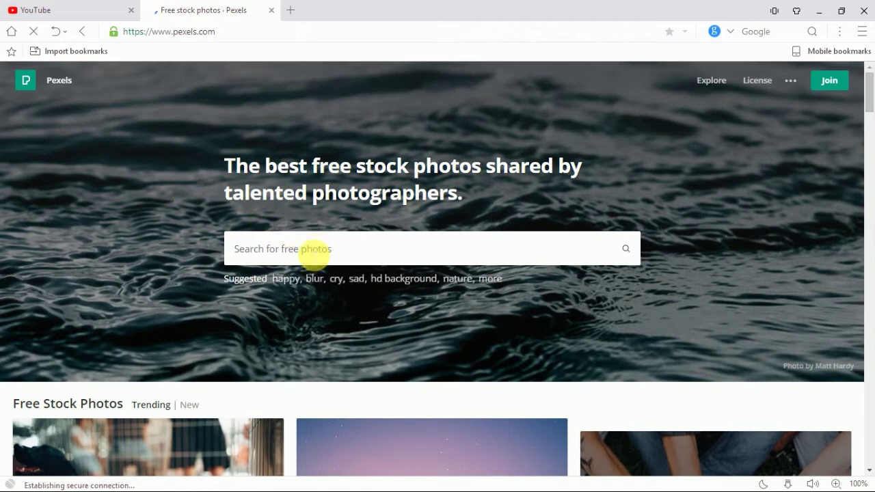
text(SKY)
key(Return)
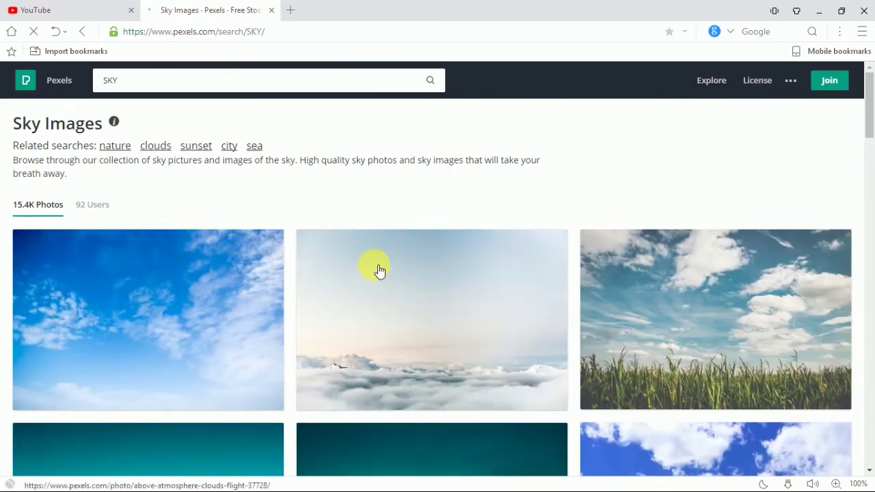
scroll(380, 270, down, 2)
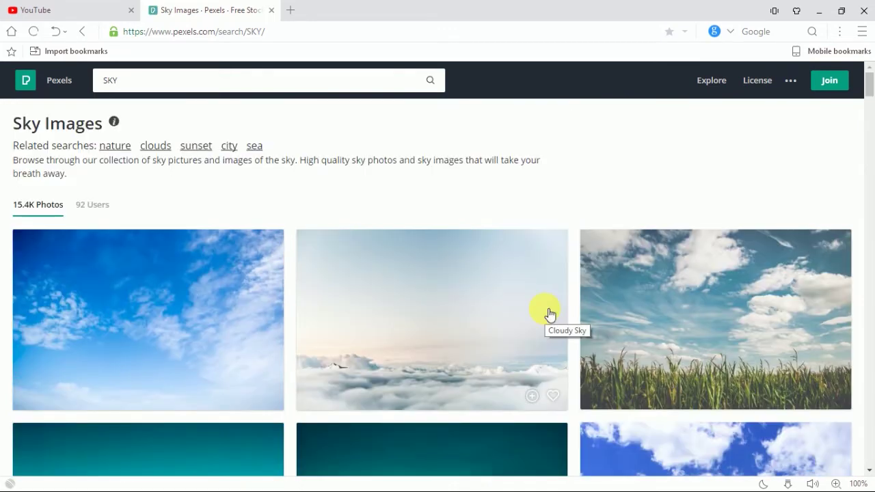
Download the blue cloudy sky photo to Downloads and return to Photoshop
click(176, 311)
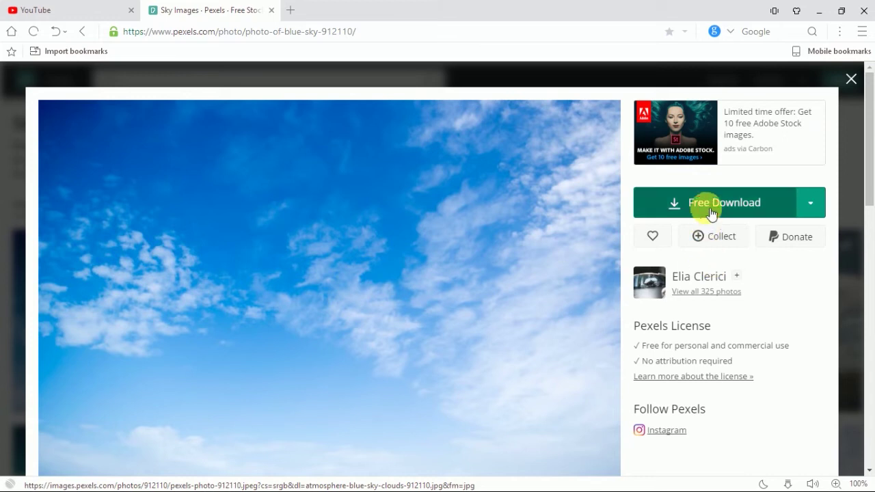
click(711, 211)
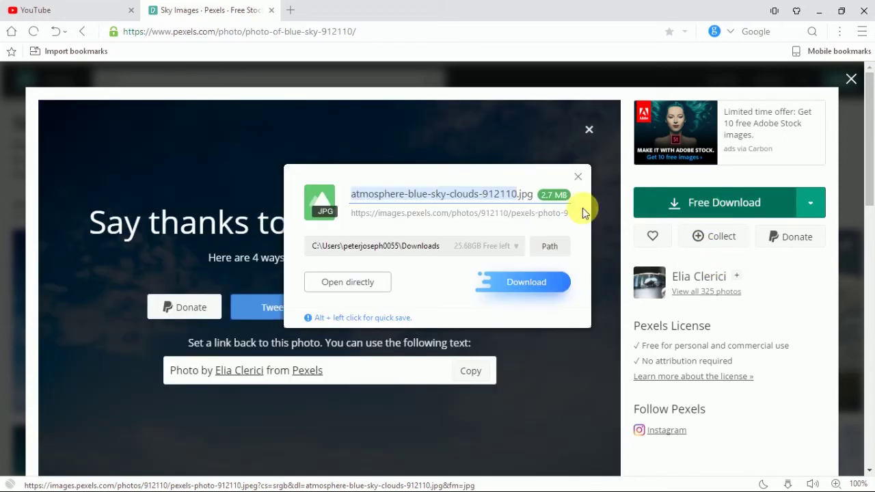
click(537, 285)
click(787, 483)
key(Escape)
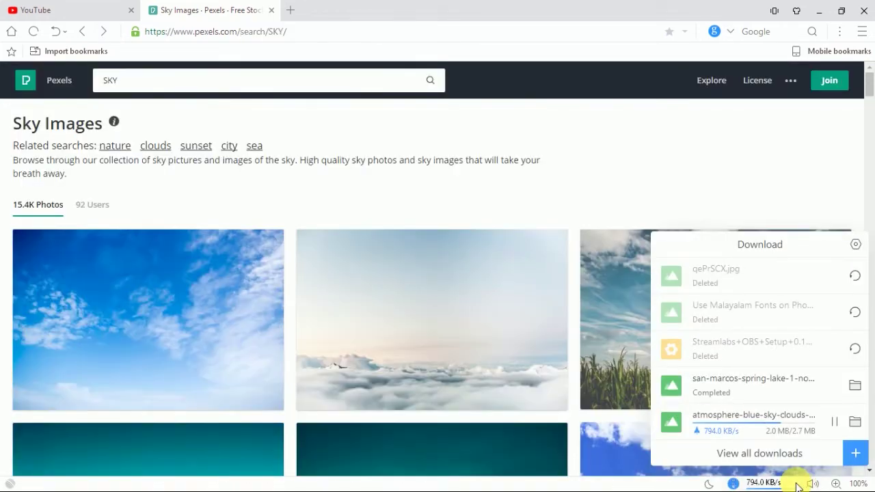
key(super)
click(205, 482)
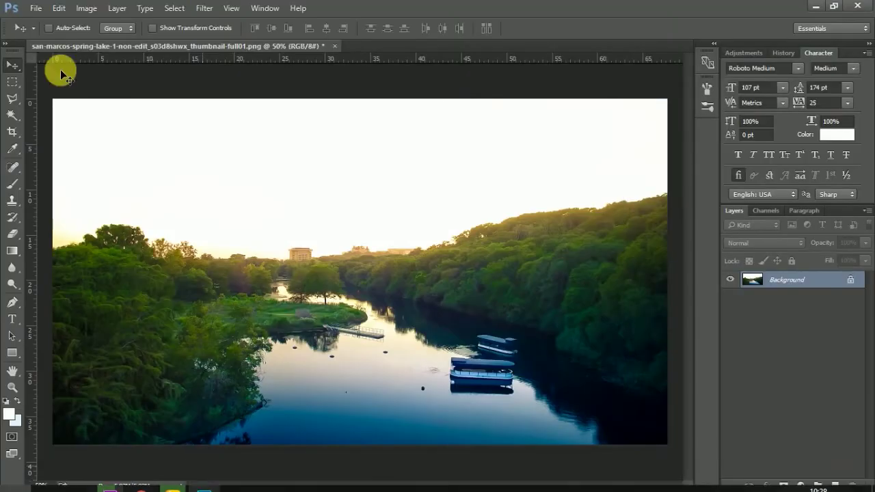
Open atmosphere-blue-sky-clouds-912110.jpg from Downloads with File > Open
click(36, 8)
click(58, 29)
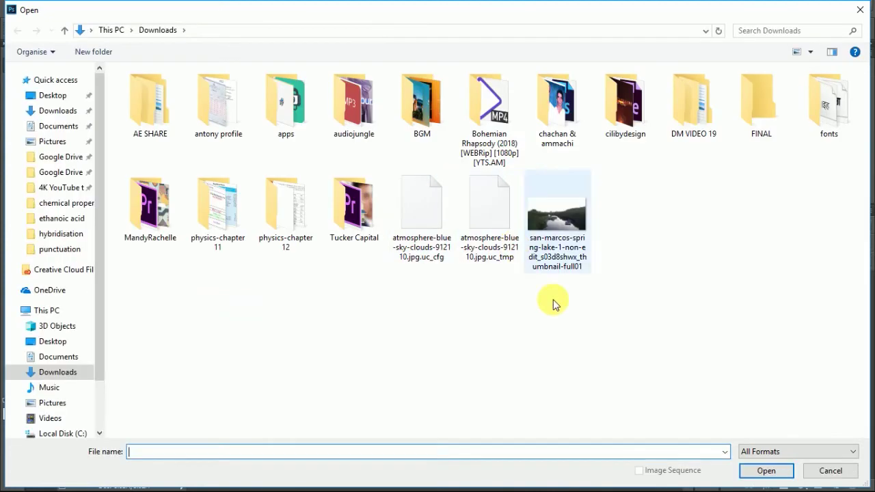
click(552, 329)
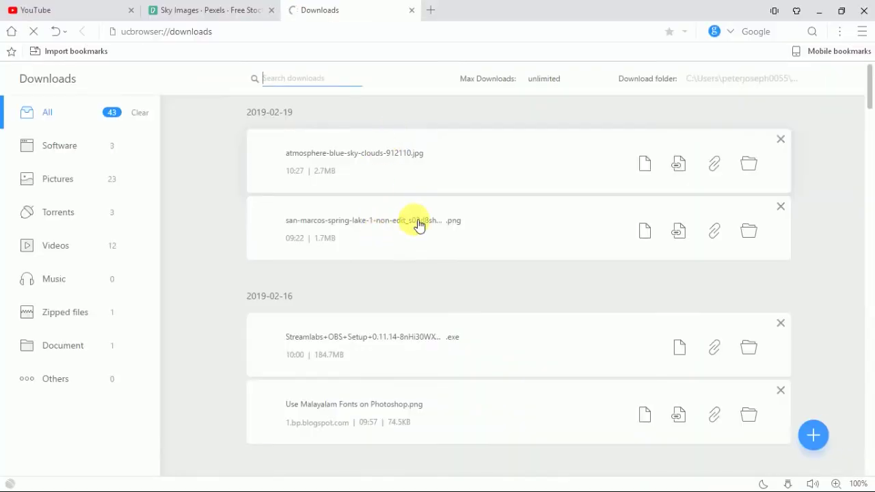
key(super)
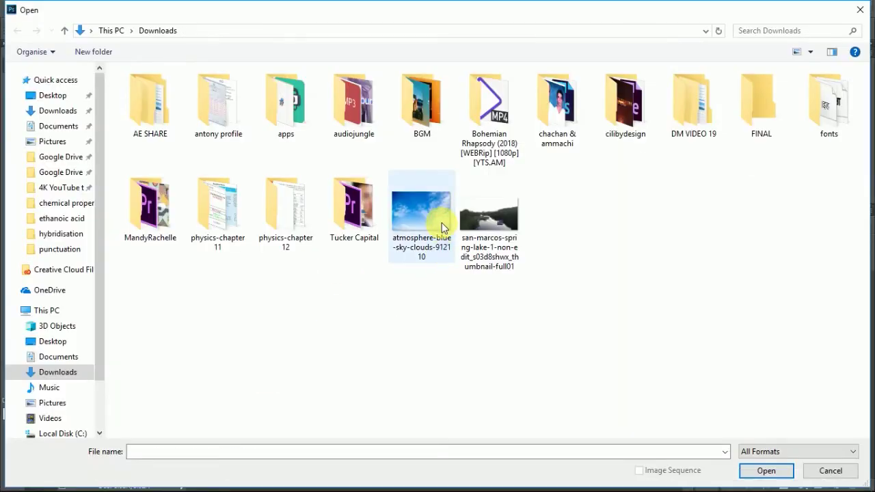
click(422, 216)
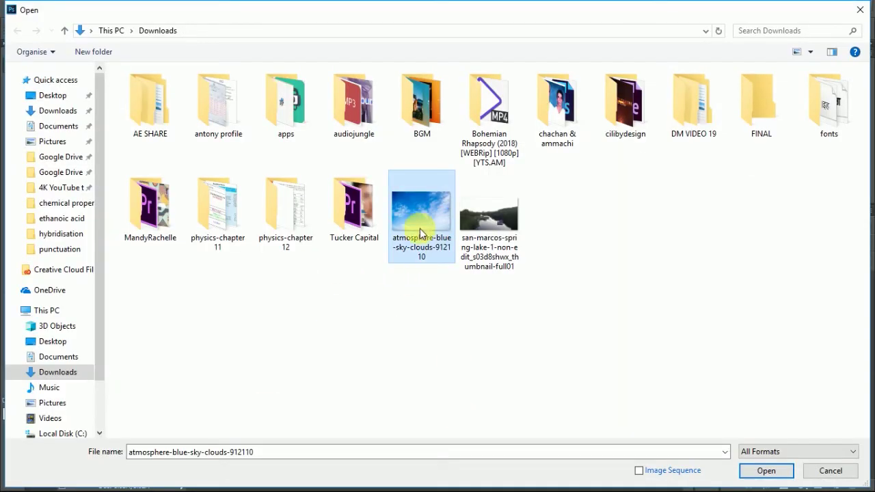
double_click(426, 209)
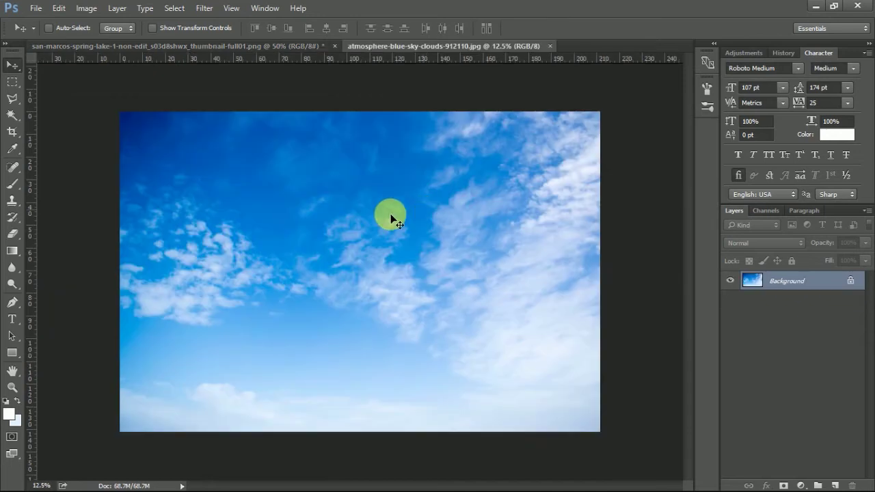
Drag the blue sky image into the river photo as a new layer, Layer 1
click(12, 81)
drag(120, 111, 748, 487)
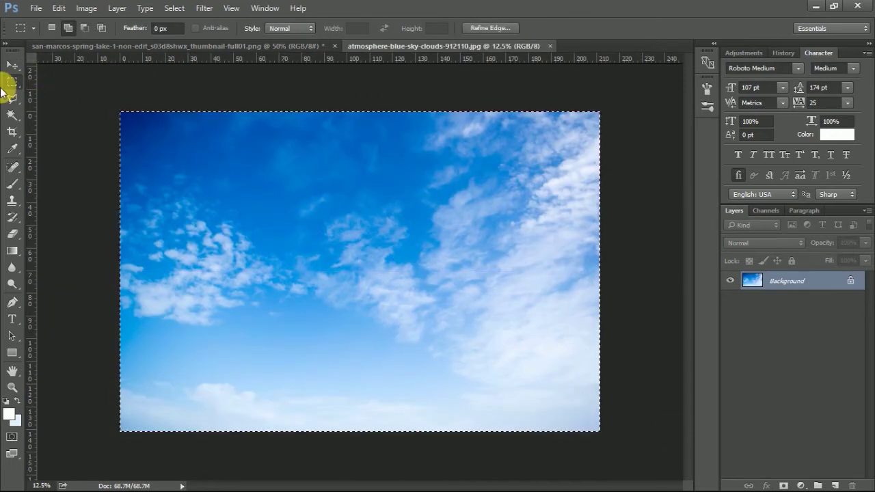
drag(18, 85, 48, 78)
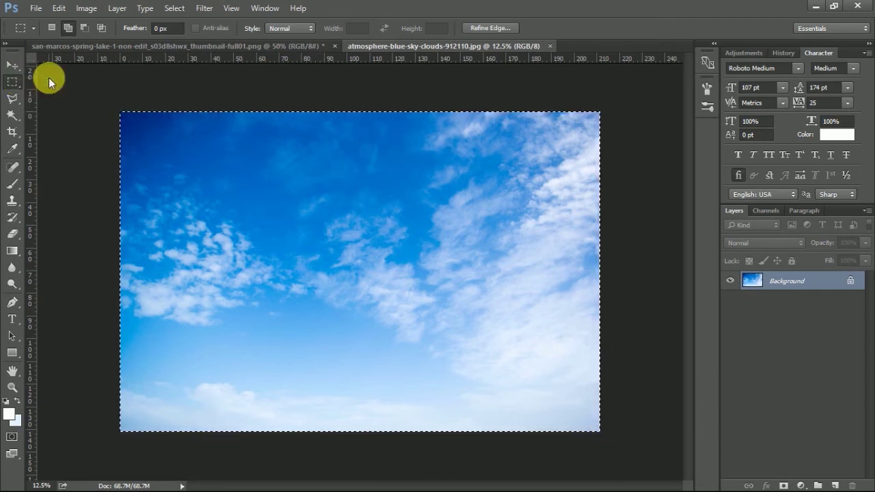
click(12, 66)
drag(367, 296, 225, 164)
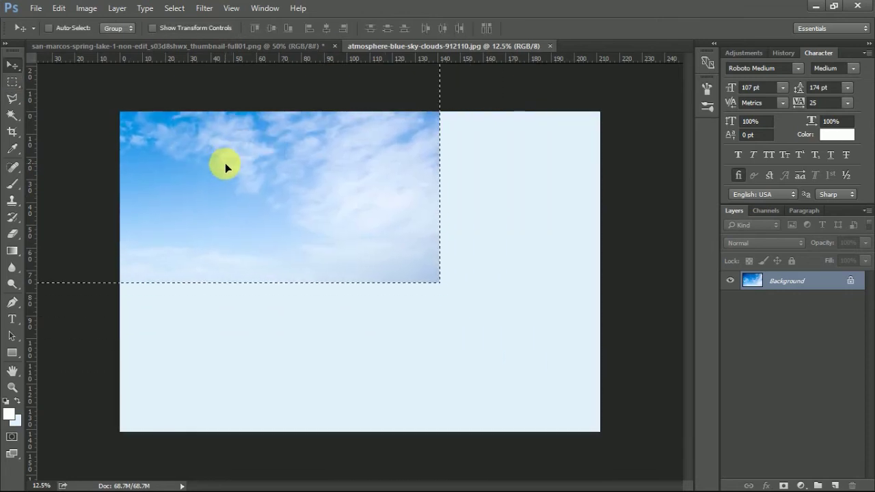
key(ctrl+z)
key(ctrl+d)
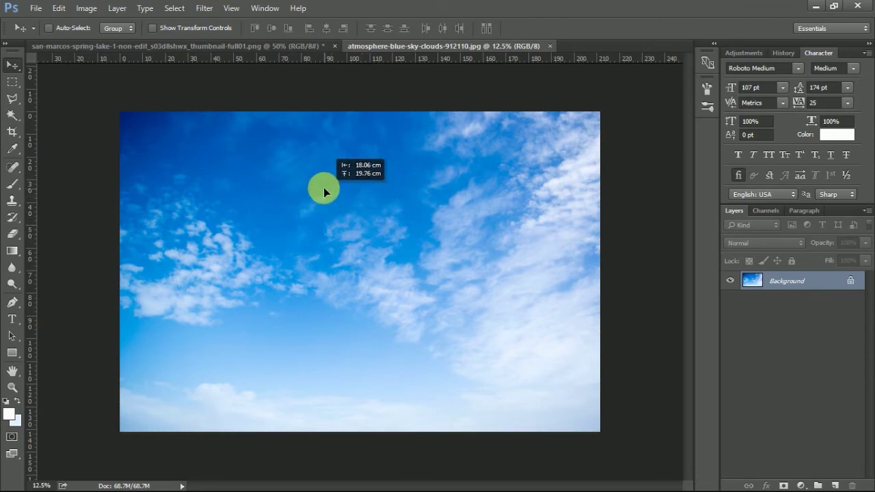
drag(230, 41, 361, 251)
drag(413, 268, 350, 228)
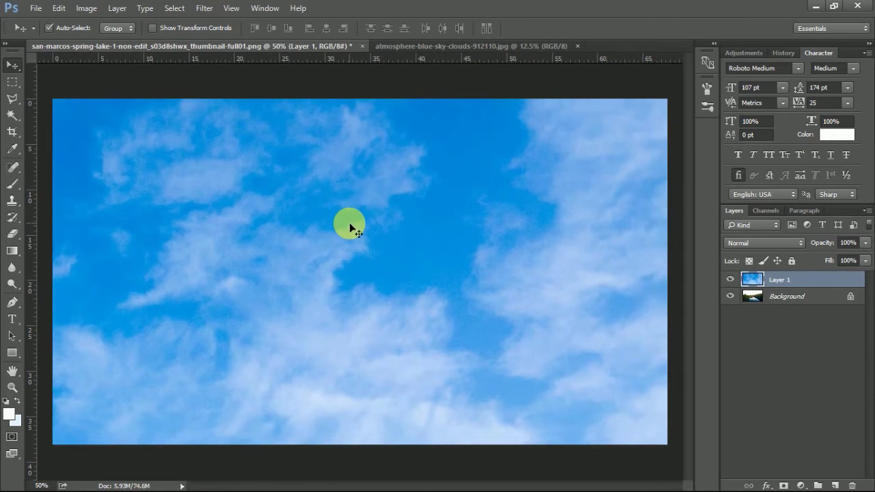
Free Transform the sky layer to 21.57% to cover the canvas, commit, and Fit Screen
key(ctrl+t)
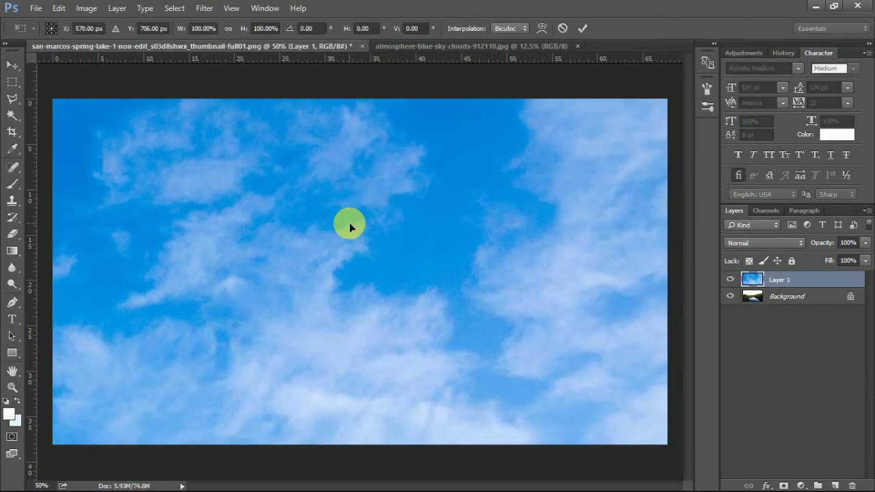
key(ctrl+0)
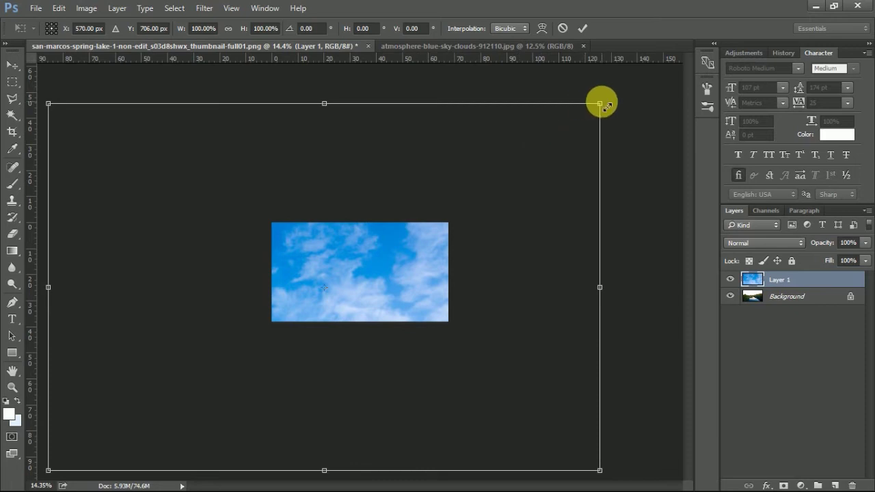
drag(608, 107, 445, 185)
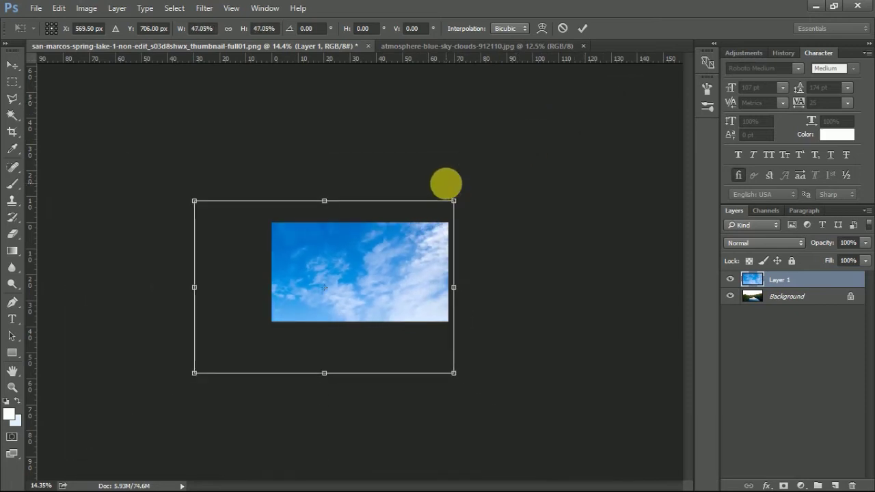
drag(398, 286, 426, 274)
drag(487, 182, 452, 211)
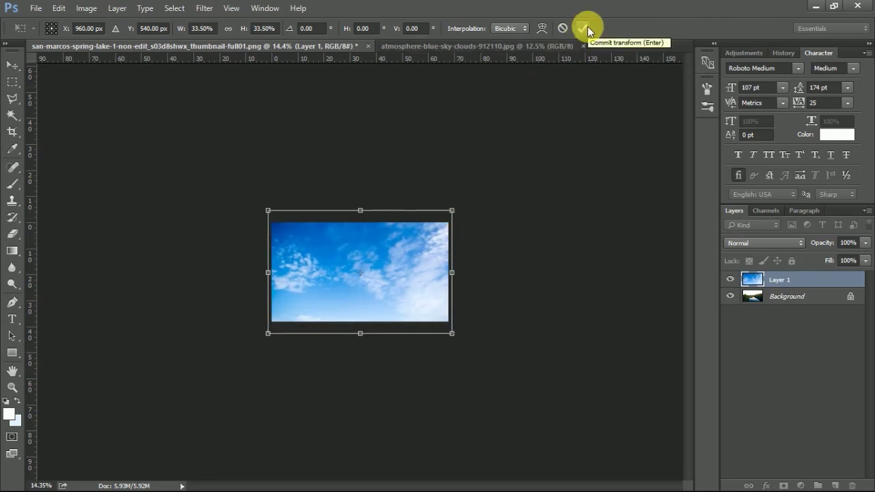
key(Return)
key(z)
right_click(342, 270)
click(355, 274)
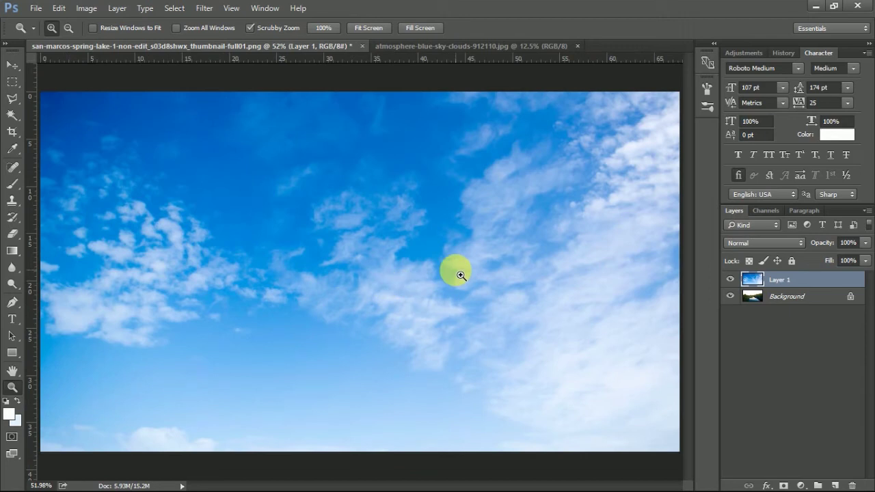
Try Layer 1's blend modes starting with Dissolve, finally settling on Darker Color
click(13, 65)
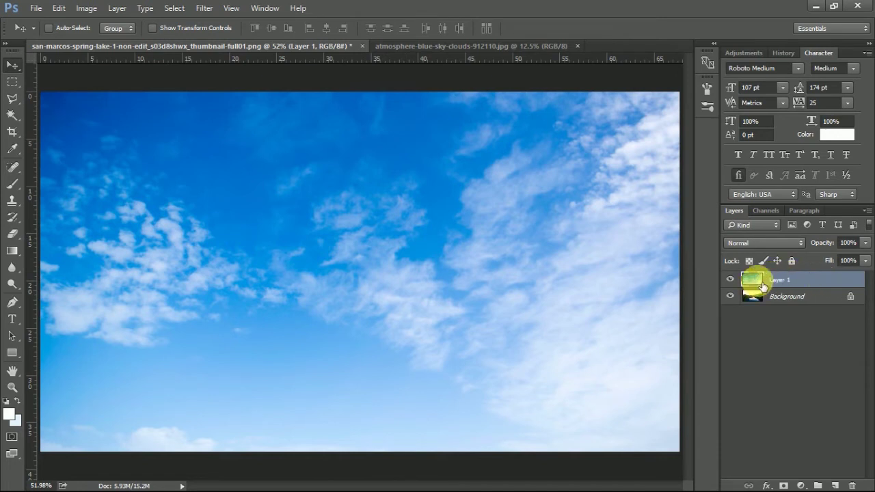
click(781, 242)
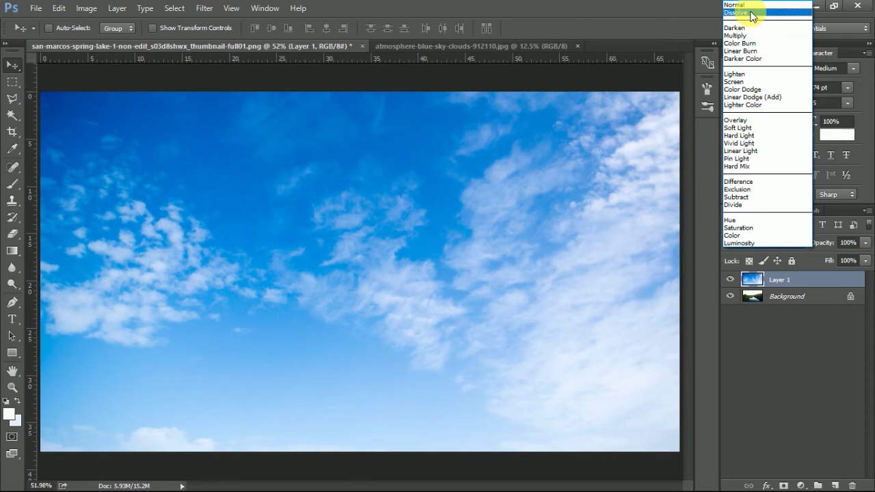
click(752, 15)
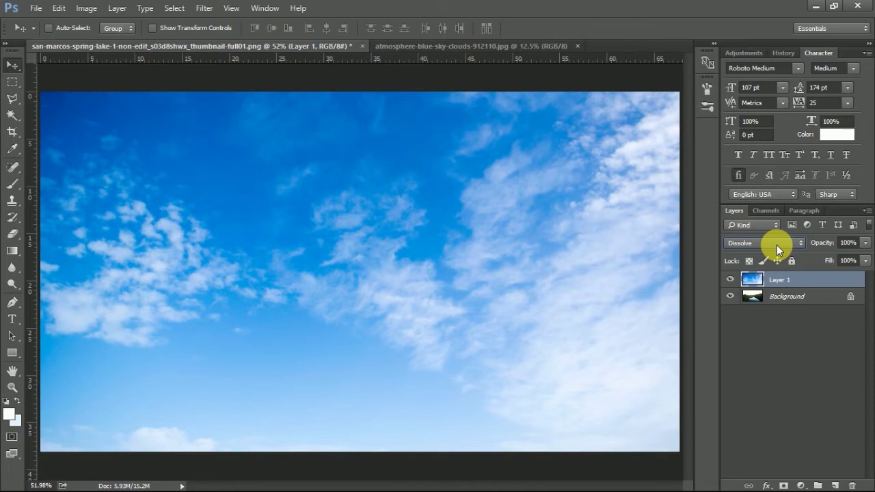
scroll(777, 245, down, 1)
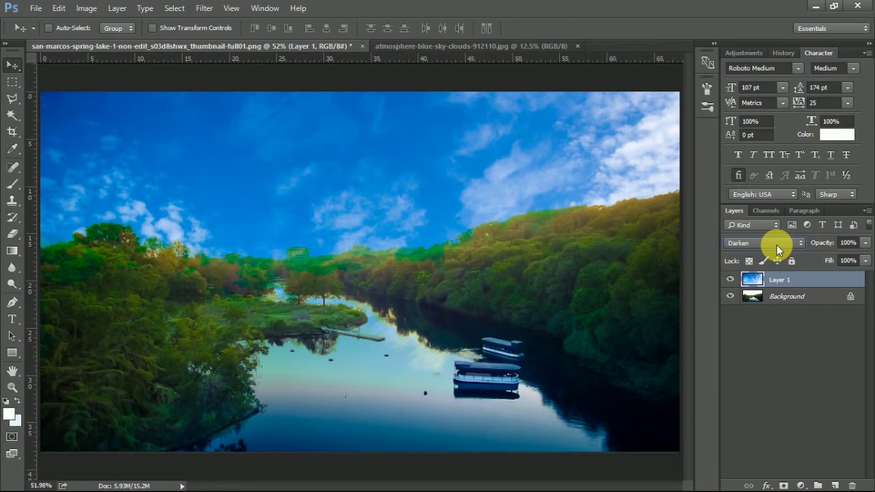
scroll(777, 245, down, 1)
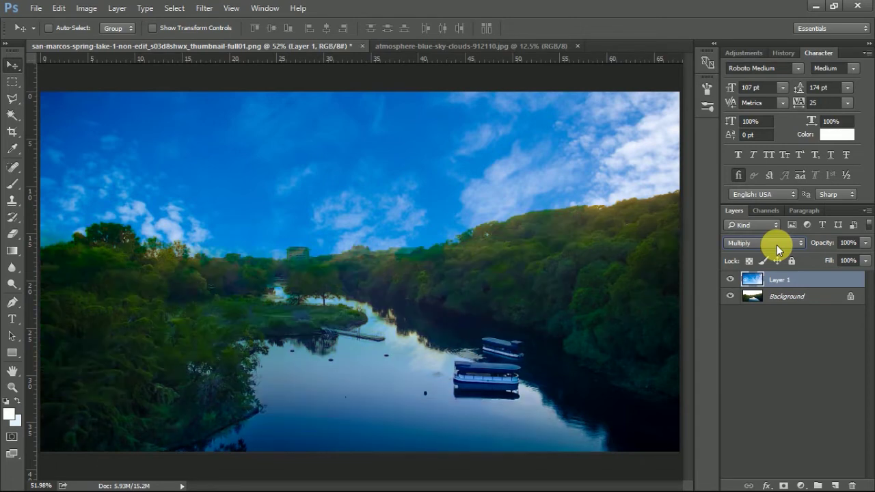
scroll(776, 245, down, 1)
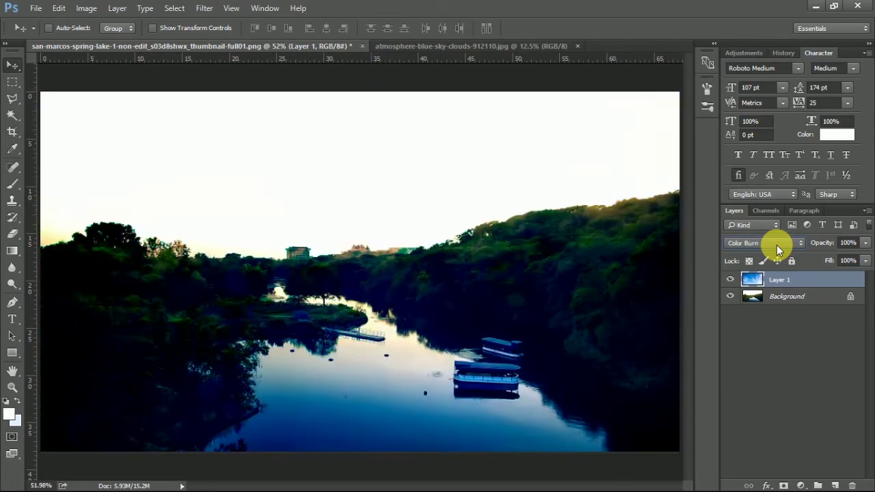
scroll(777, 245, down, 1)
scroll(776, 245, down, 1)
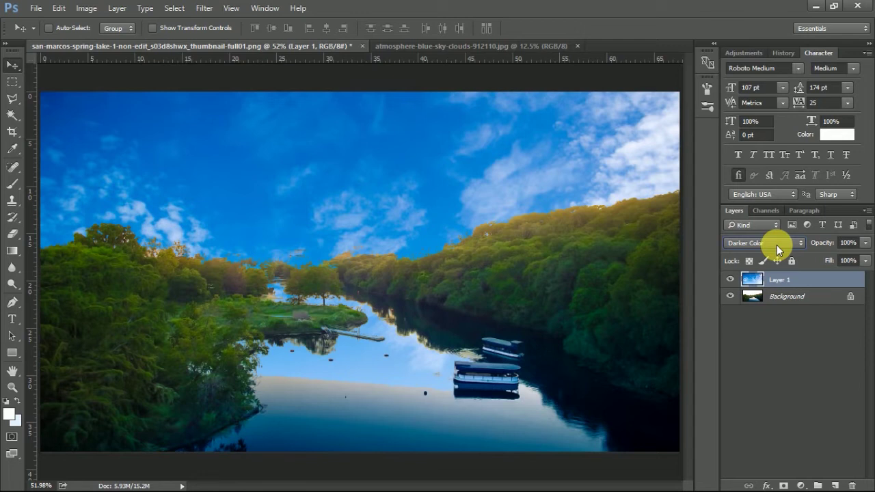
scroll(776, 244, down, 2)
scroll(777, 245, down, 2)
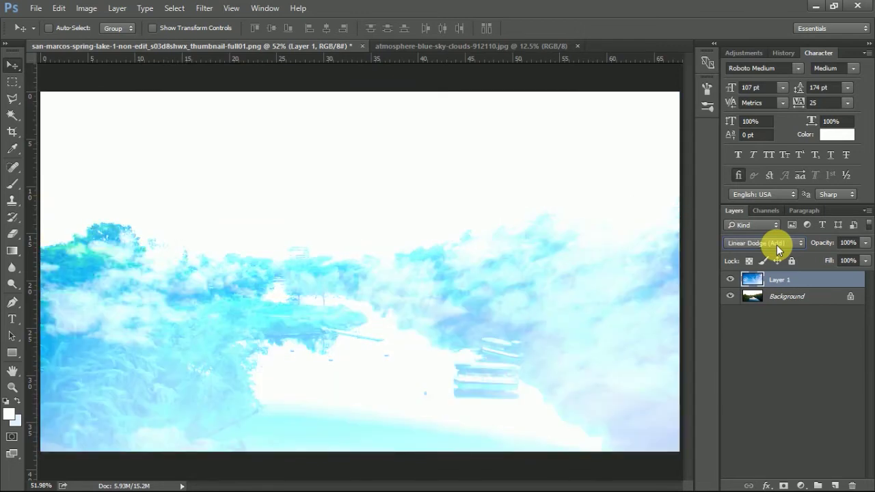
scroll(777, 245, down, 1)
scroll(776, 245, down, 1)
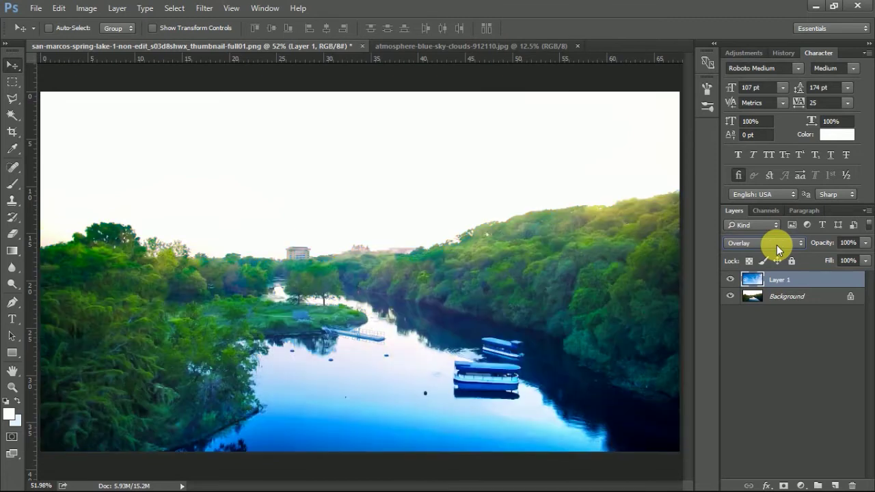
scroll(776, 244, down, 1)
scroll(777, 245, down, 1)
scroll(777, 245, down, 1)
scroll(776, 245, down, 4)
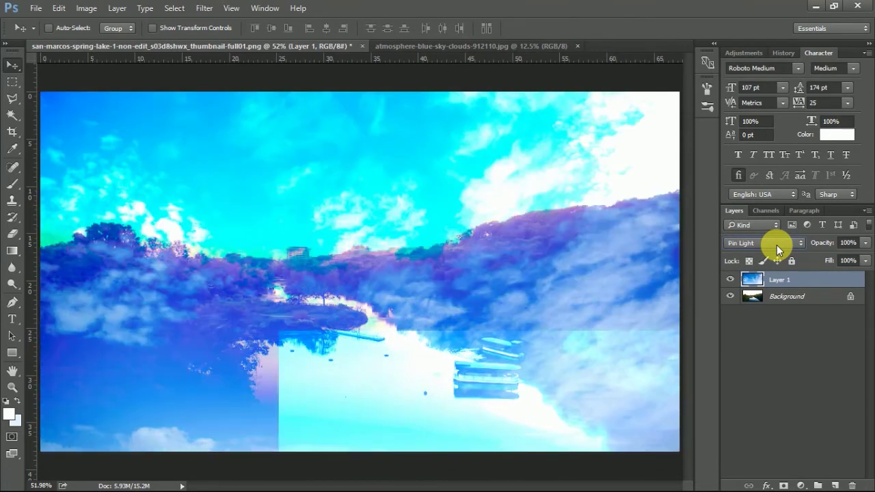
scroll(777, 245, down, 3)
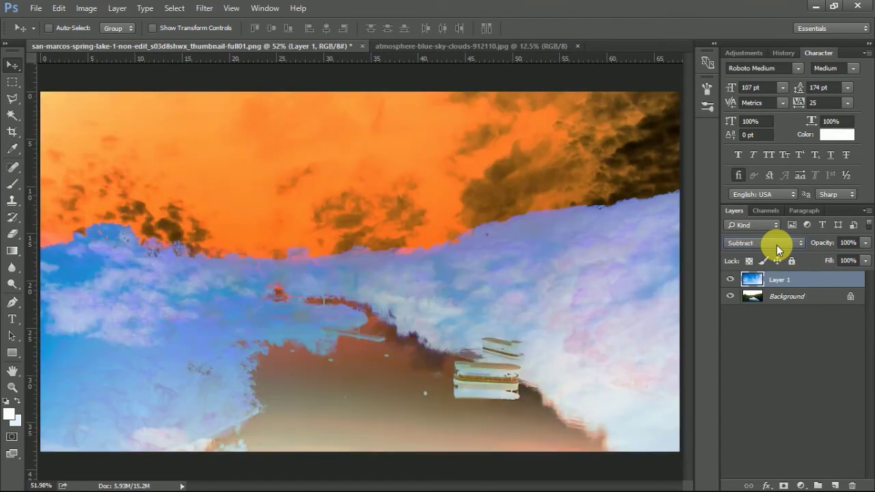
scroll(777, 244, down, 2)
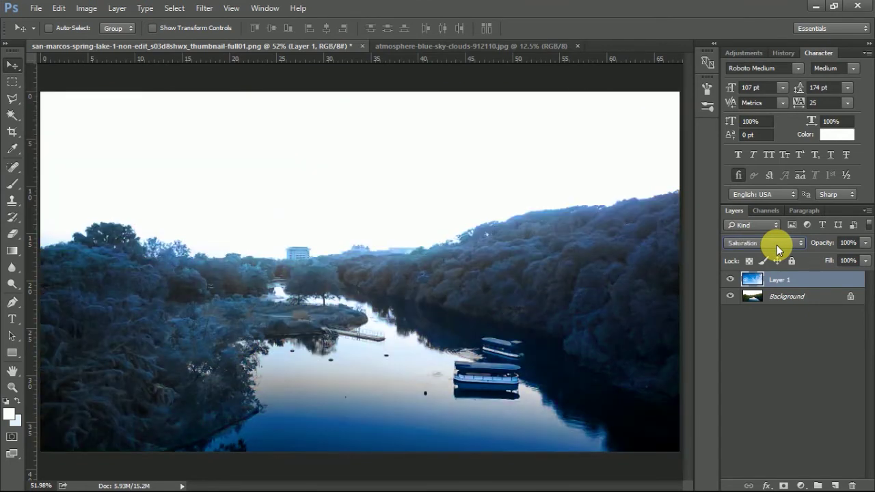
scroll(776, 245, down, 1)
click(777, 245)
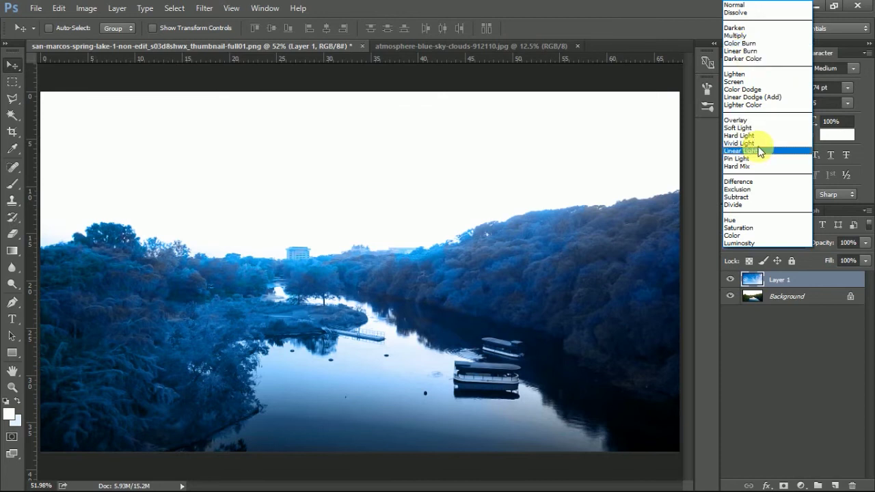
click(761, 56)
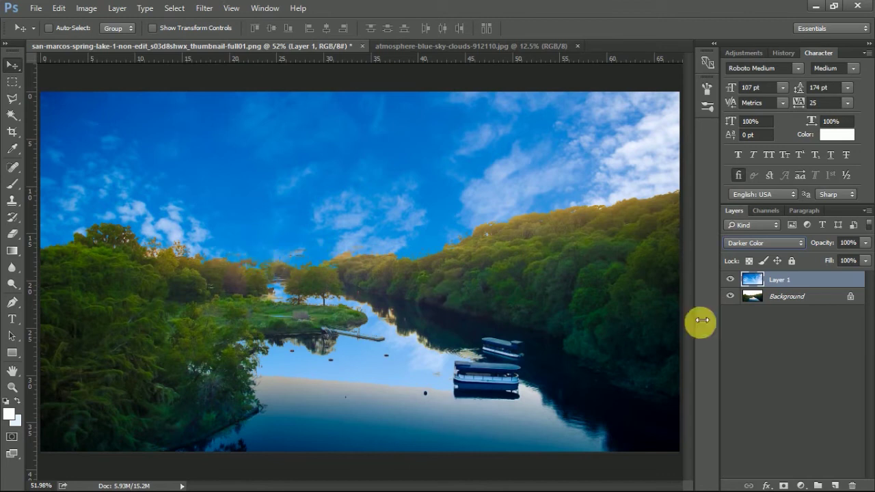
Drag Layer 1 higher, then set its Opacity to 51% and Fill to 91%
key(ctrl)
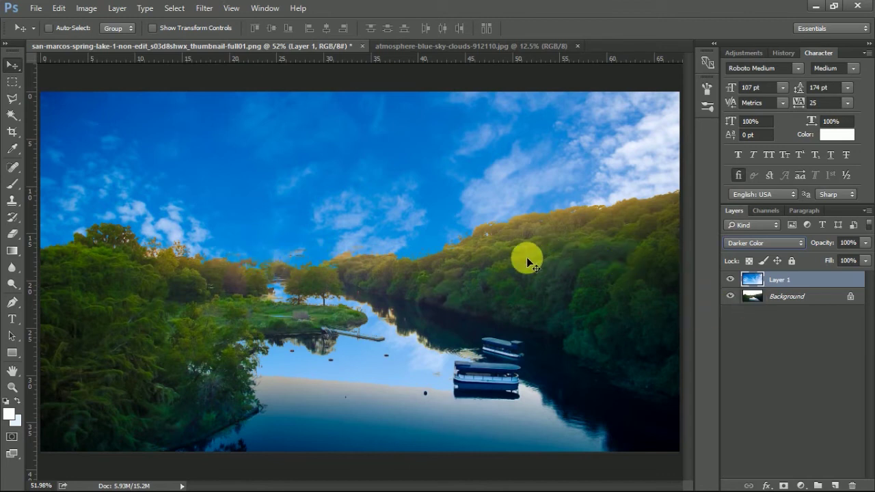
drag(357, 267, 361, 197)
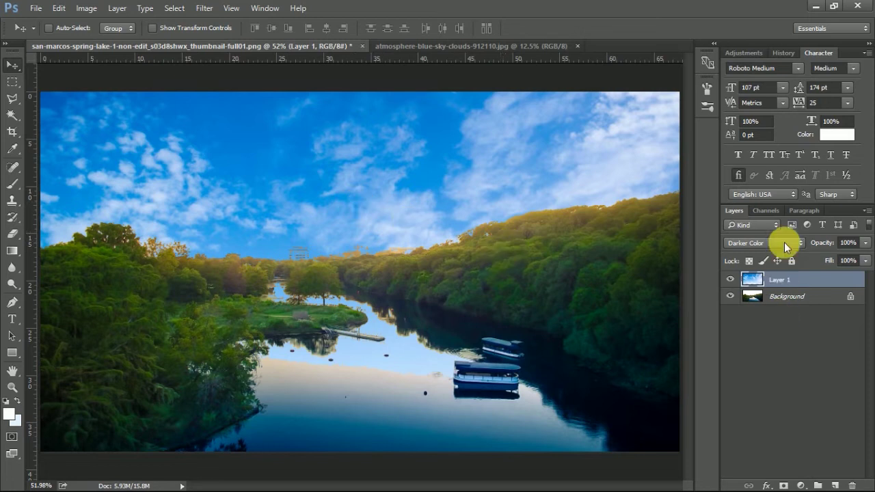
click(864, 242)
mouse_move(843, 258)
mouse_down()
mouse_move(824, 255)
mouse_move(833, 257)
mouse_up()
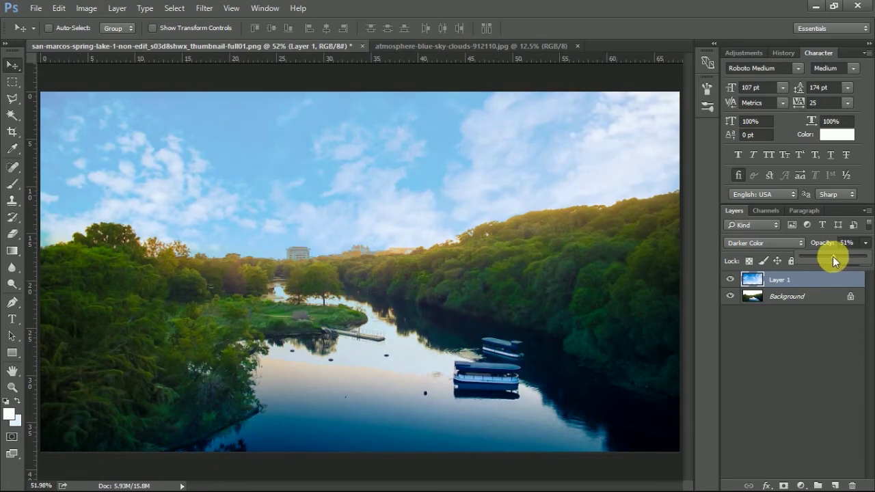
click(843, 331)
click(846, 282)
drag(865, 261, 860, 278)
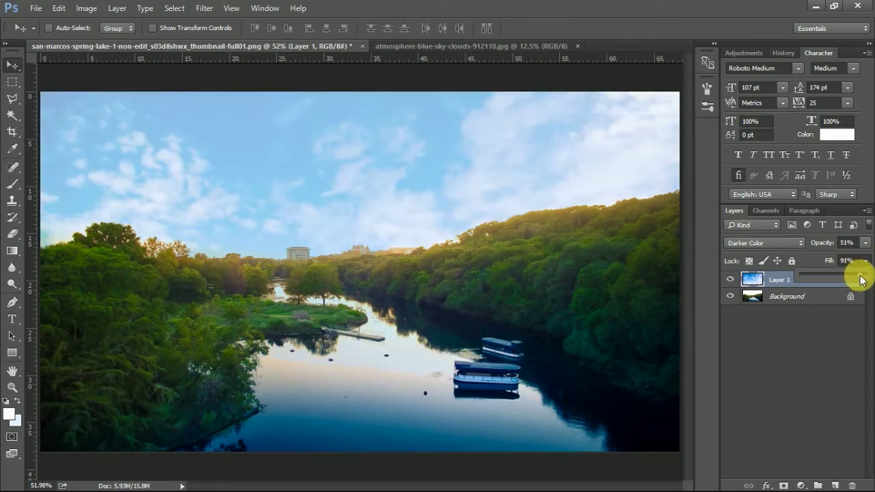
click(786, 342)
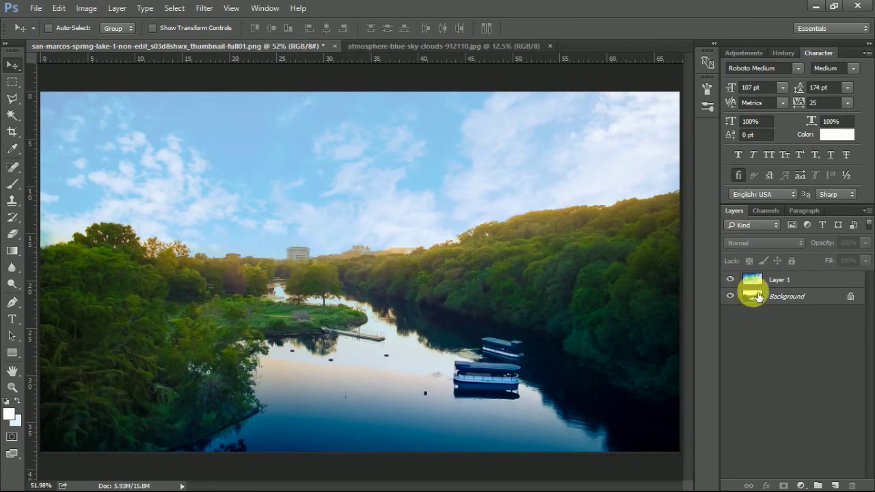
Add a white mask to Layer 1 and select the Brush with black foreground colour
click(786, 287)
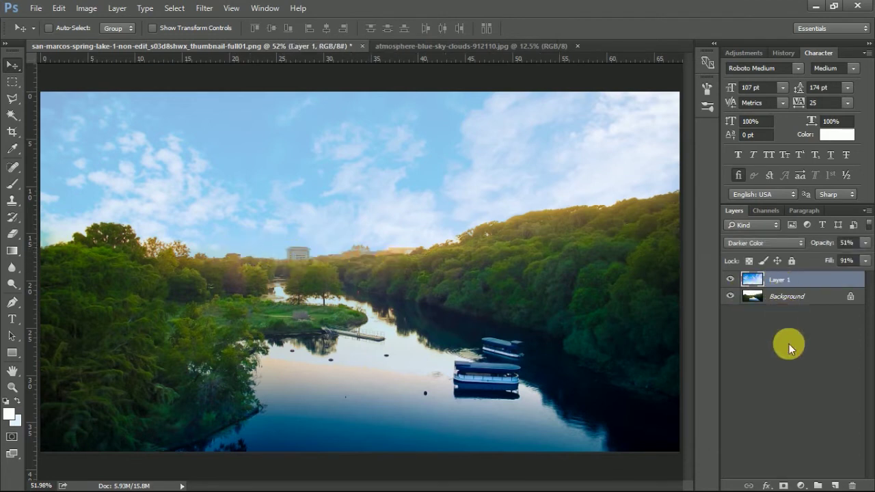
click(784, 486)
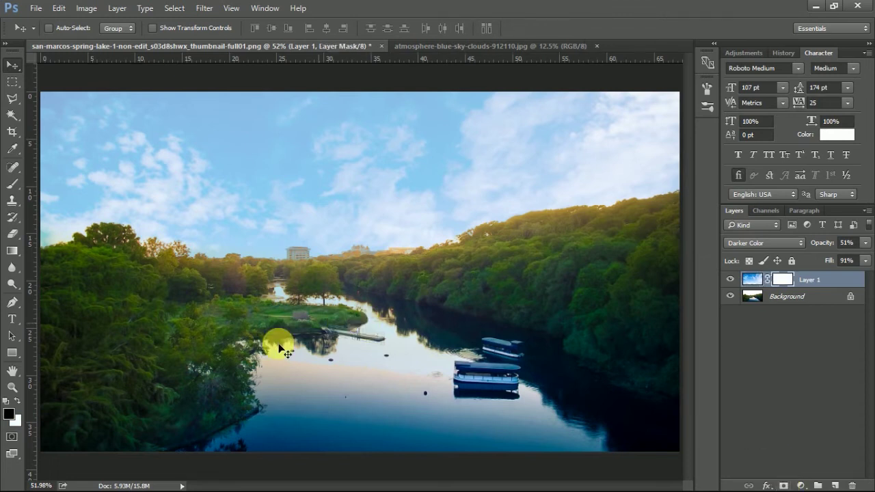
click(12, 185)
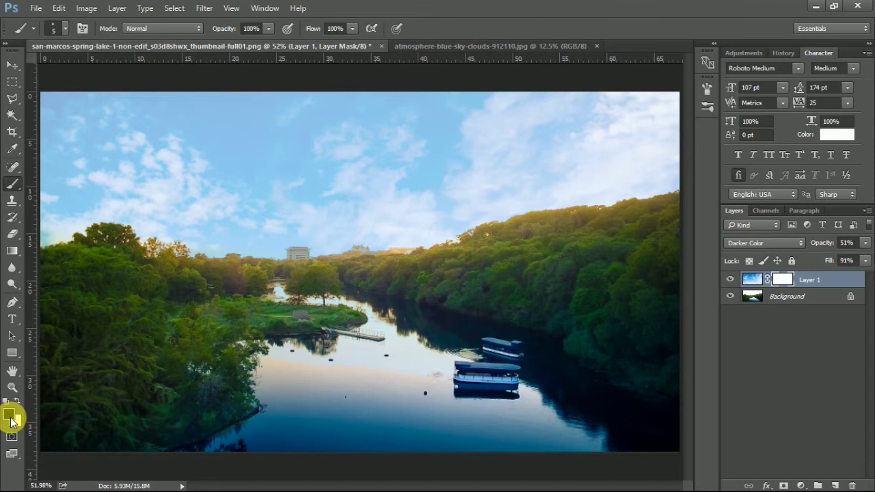
click(11, 417)
click(701, 137)
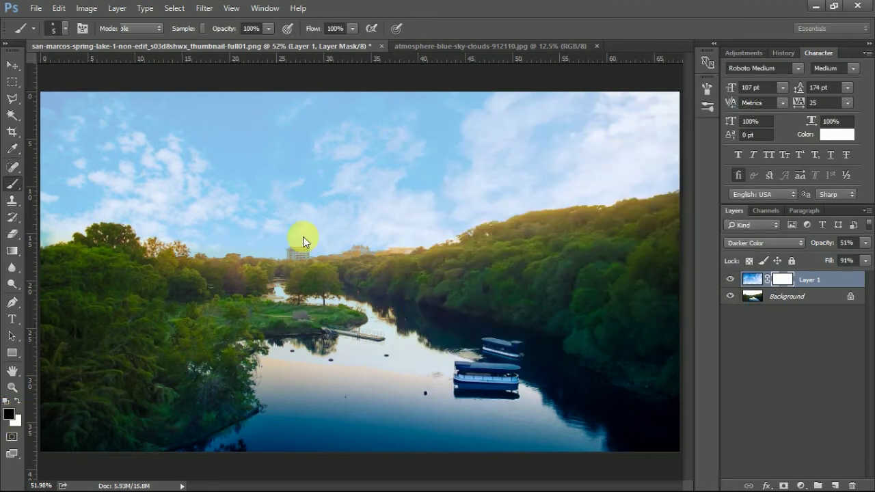
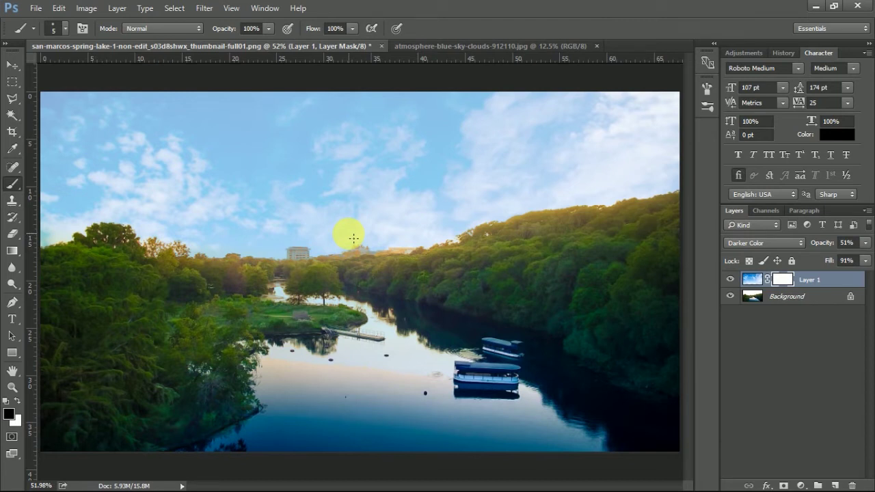
Enlarge the mask-painting brush to 250 px
key(bracketright)
key(bracketright)
key(bracketright)
key(bracketright)
key(bracketright)
key(bracketright)
key(bracketright)
key(bracketright)
key(bracketright)
key(bracketright)
key(bracketright)
key(bracketright)
key(bracketright)
key(bracketright)
key(bracketright)
key(bracketright)
key(bracketright)
key(bracketright)
key(bracketright)
click(68, 32)
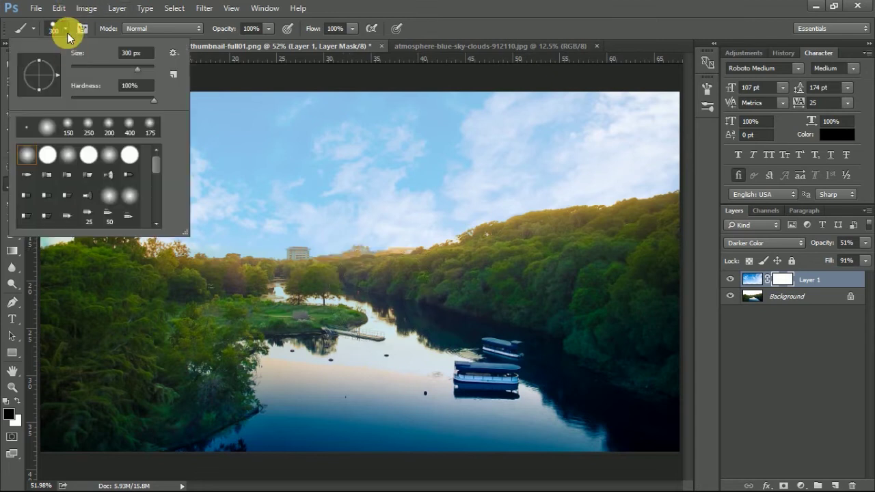
drag(108, 68, 119, 71)
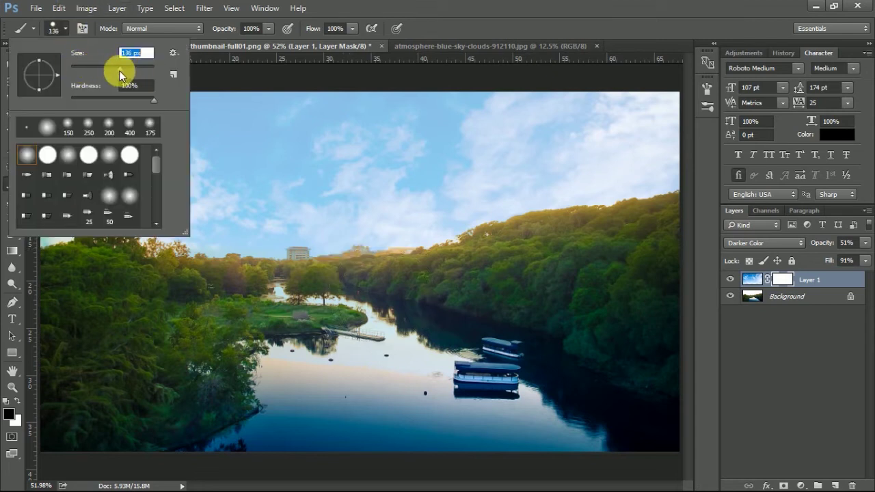
key(Return)
key(bracketright)
key(bracketright)
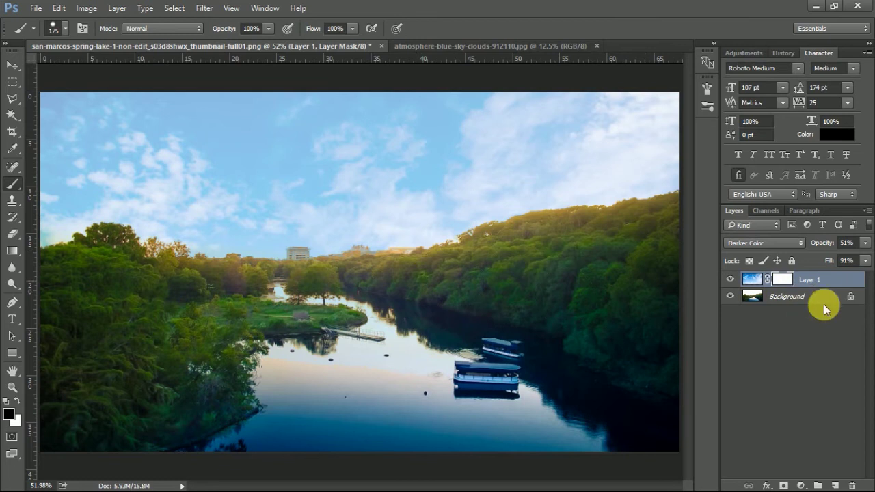
key(bracketright)
key(bracketright)
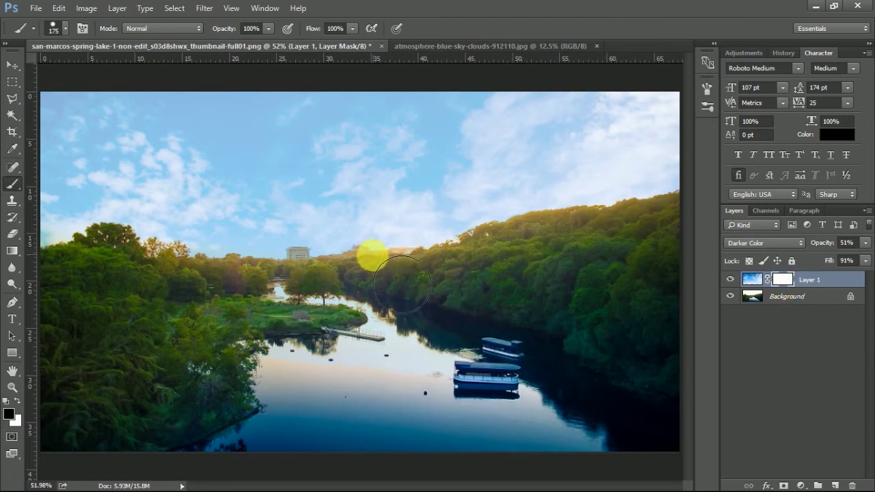
Paint a test dab on the sky layer mask, then undo it
click(657, 218)
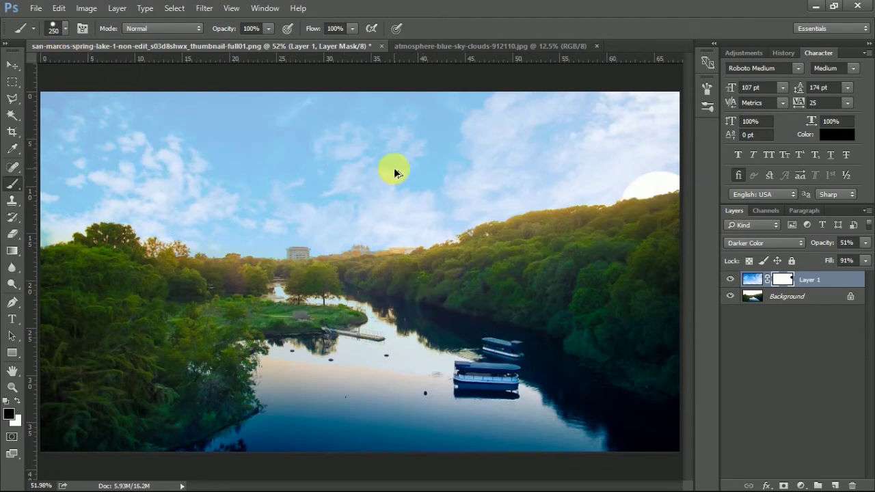
key(ctrl+z)
click(67, 30)
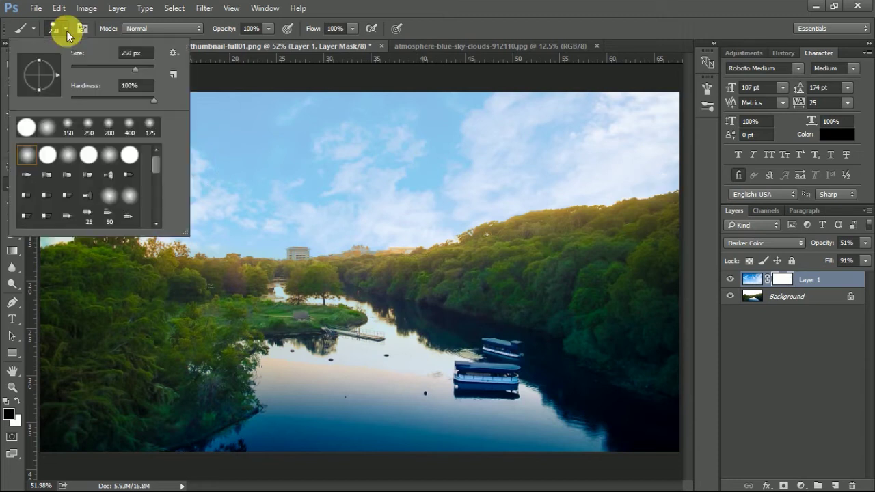
Make the brush fully soft at 300 px and soften the sky above the right ridge
drag(154, 98, 71, 100)
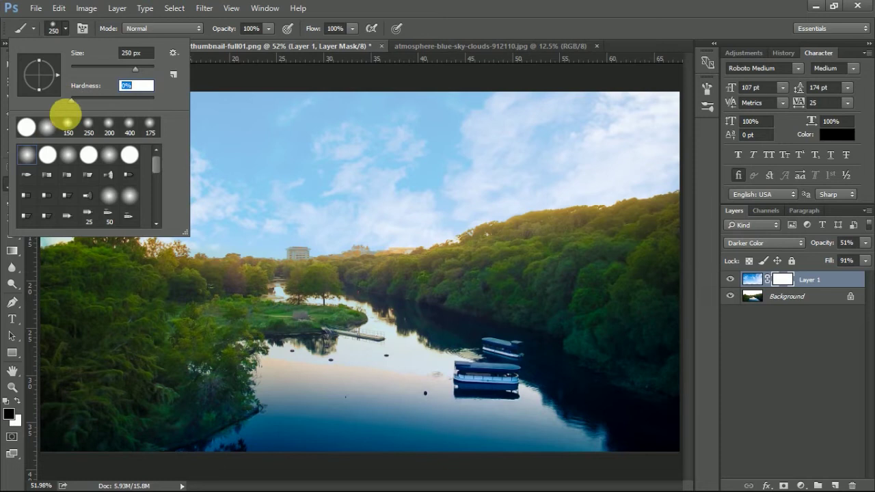
click(623, 9)
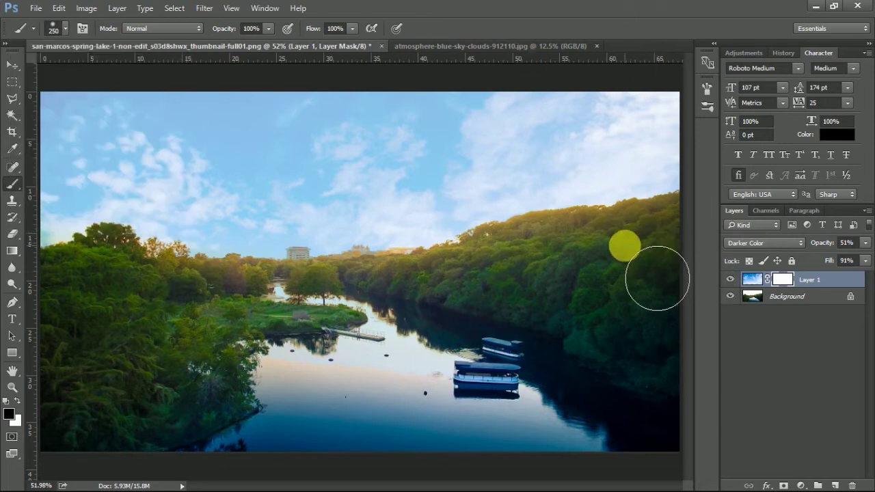
key(bracketright)
key(bracketright)
key(bracketright)
key(bracketright)
key(bracketright)
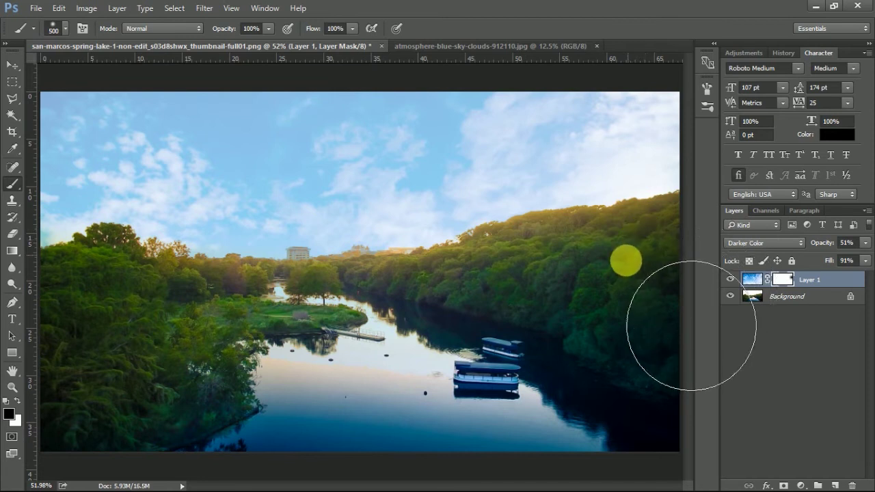
click(625, 260)
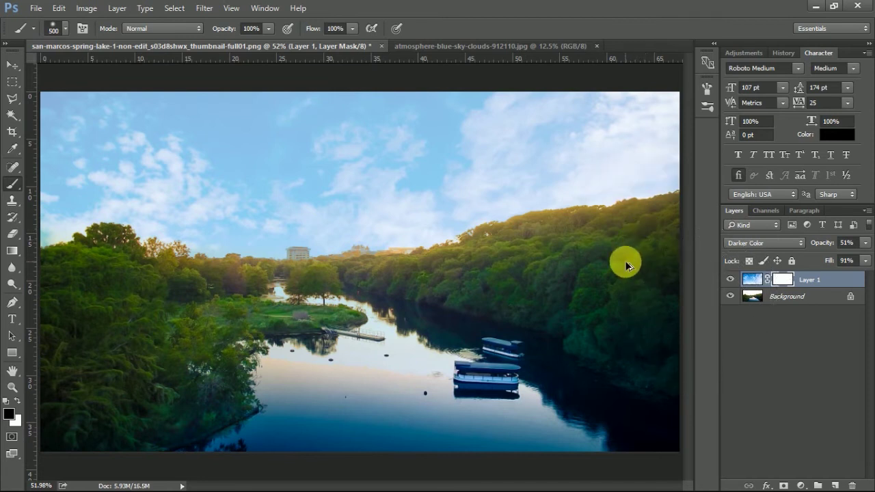
At 40% brush opacity, paint the right treeline and river back to natural colour
click(263, 30)
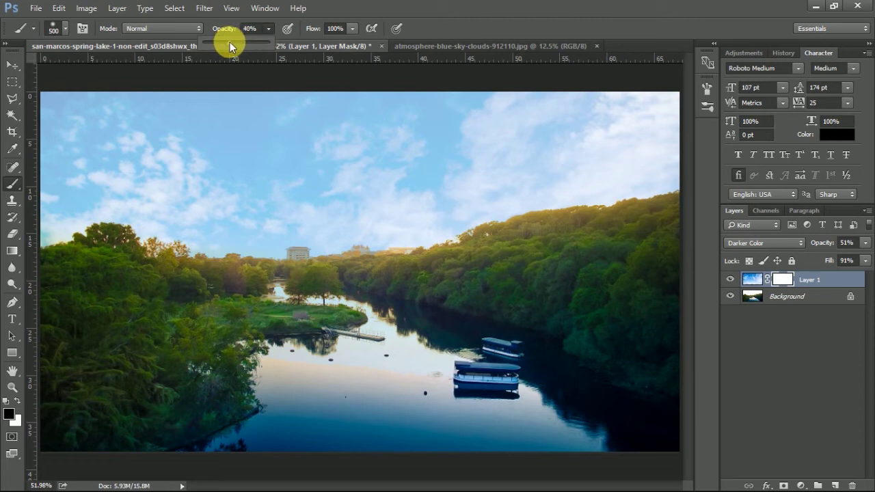
drag(230, 43, 229, 42)
click(518, 6)
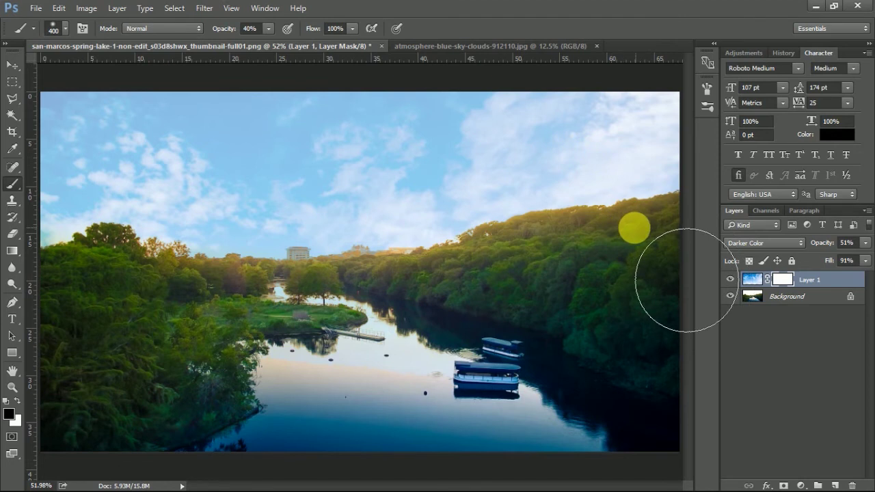
key(bracketleft)
key(bracketleft)
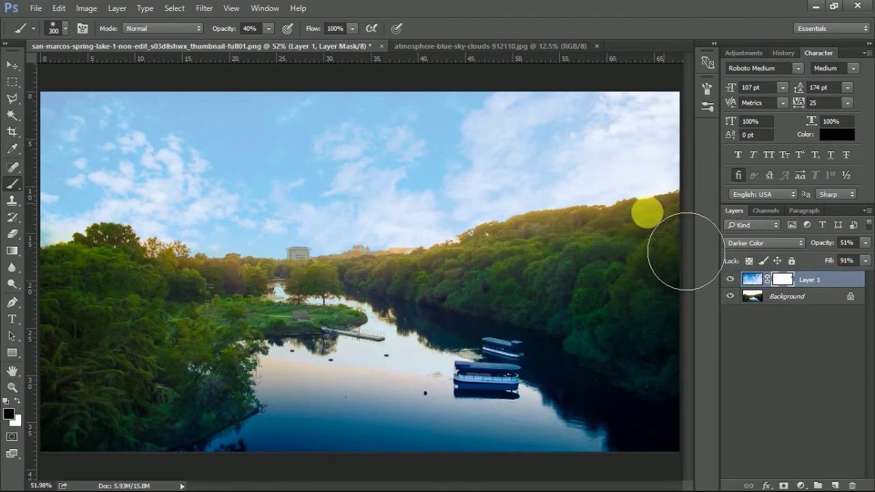
key(bracketright)
mouse_move(606, 220)
mouse_down()
mouse_move(545, 220)
mouse_move(401, 269)
mouse_move(353, 260)
mouse_move(349, 271)
mouse_move(242, 271)
mouse_move(39, 244)
mouse_move(426, 301)
mouse_up()
key(bracketright)
key(bracketright)
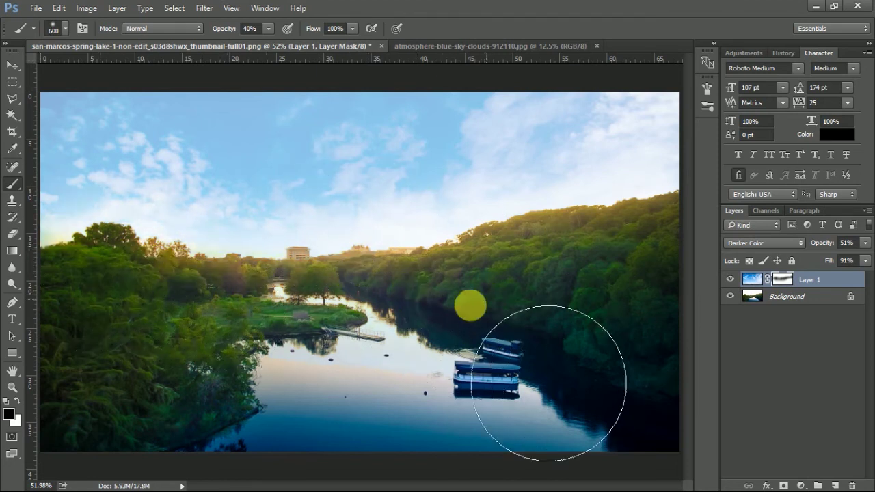
key(bracketleft)
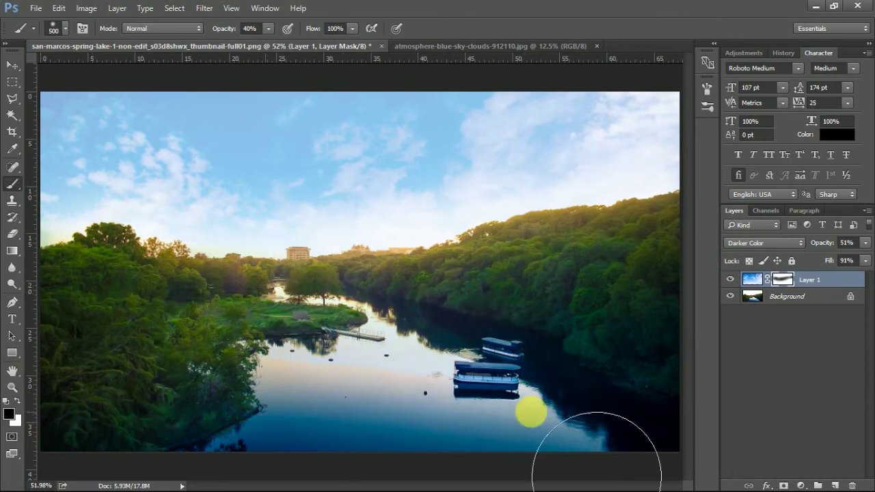
Select Layer 1 and try a Hue/Saturation desaturation, then cancel it
click(13, 65)
click(828, 318)
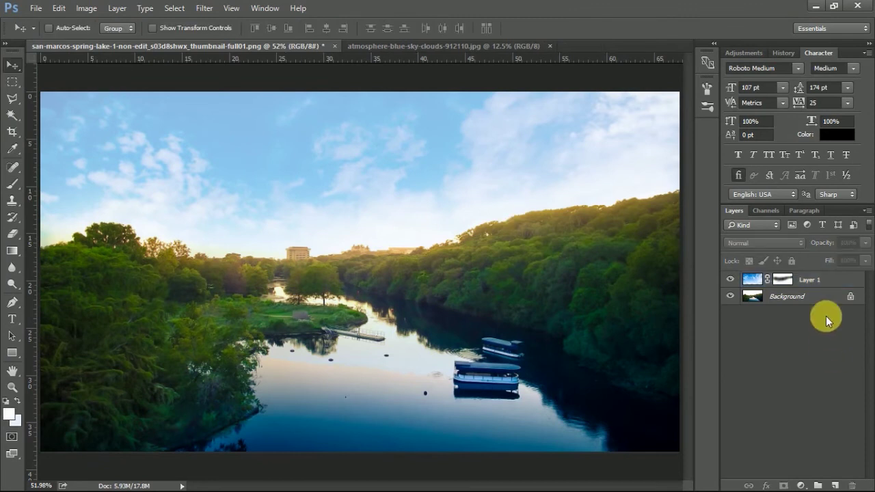
click(827, 280)
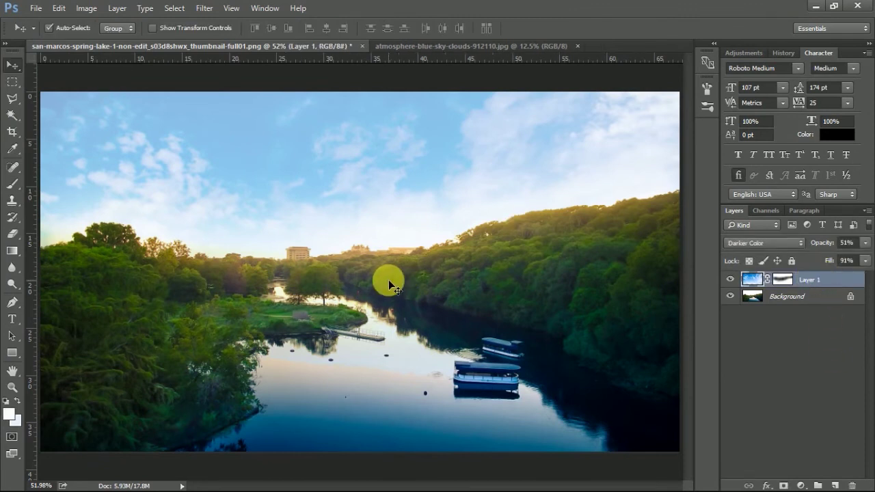
key(ctrl+u)
drag(580, 141, 602, 234)
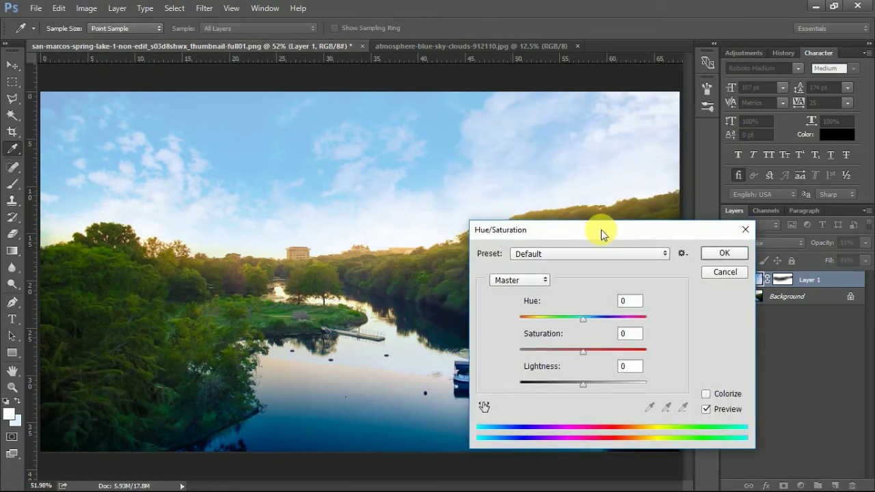
mouse_move(585, 350)
mouse_down()
mouse_move(555, 353)
mouse_move(596, 367)
mouse_move(556, 357)
mouse_move(571, 360)
mouse_up()
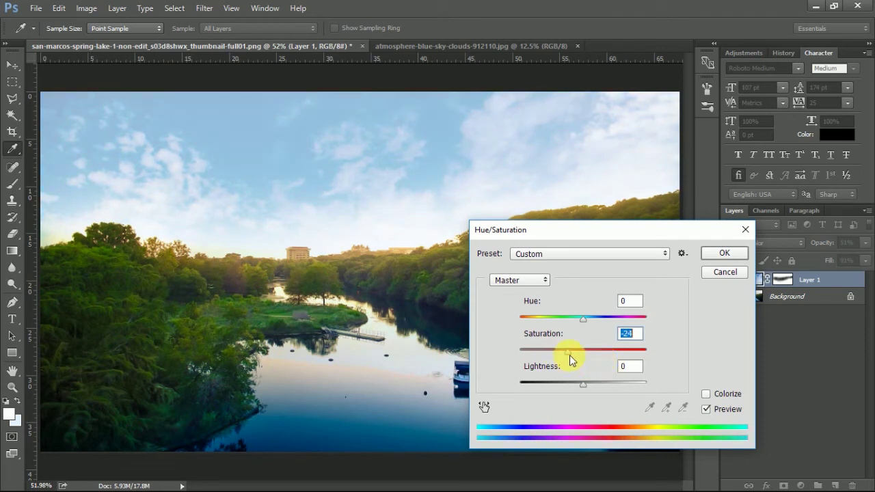
click(721, 275)
key(v)
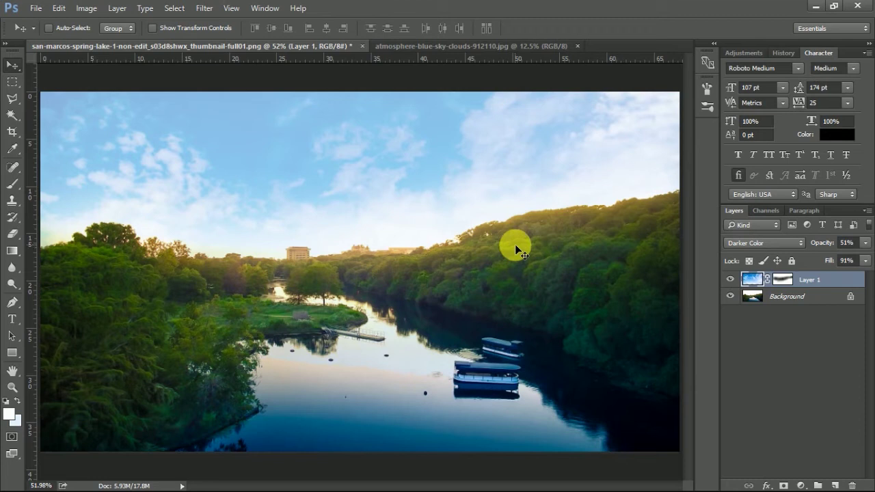
Lower Layer 1's opacity to 45% and reselect its image thumbnail
click(864, 243)
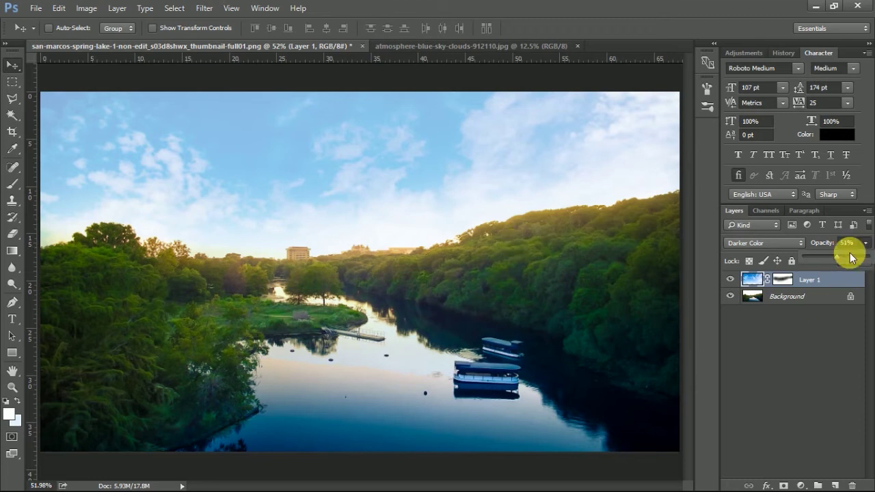
drag(822, 257, 815, 257)
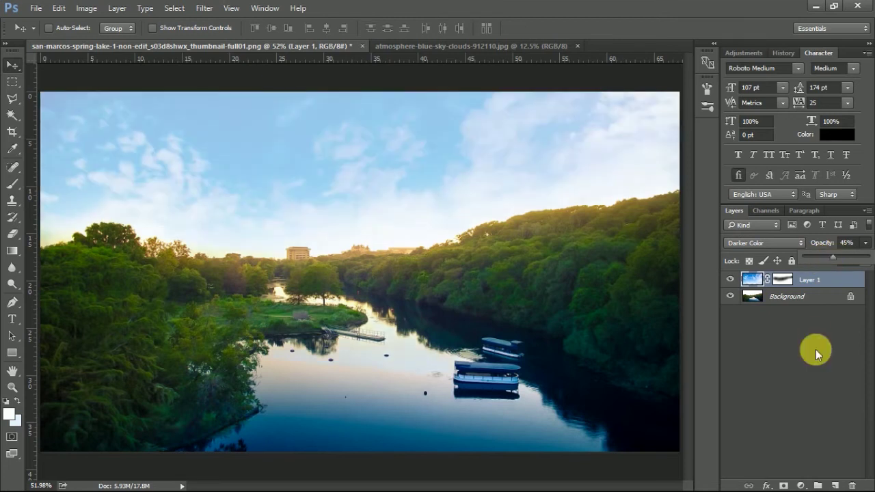
click(759, 341)
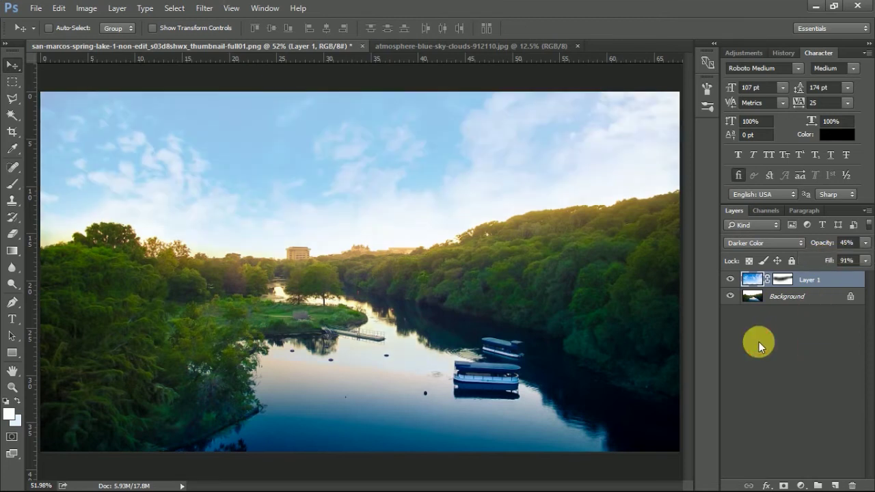
click(792, 286)
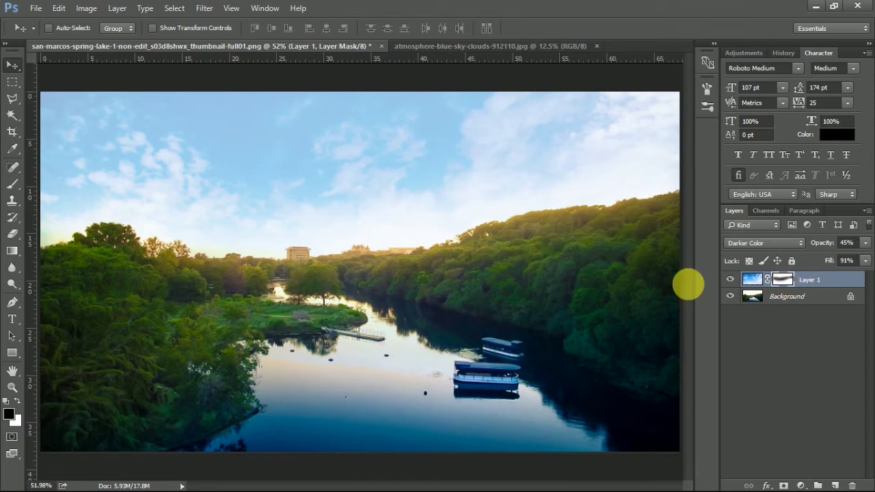
click(785, 345)
drag(629, 258, 604, 256)
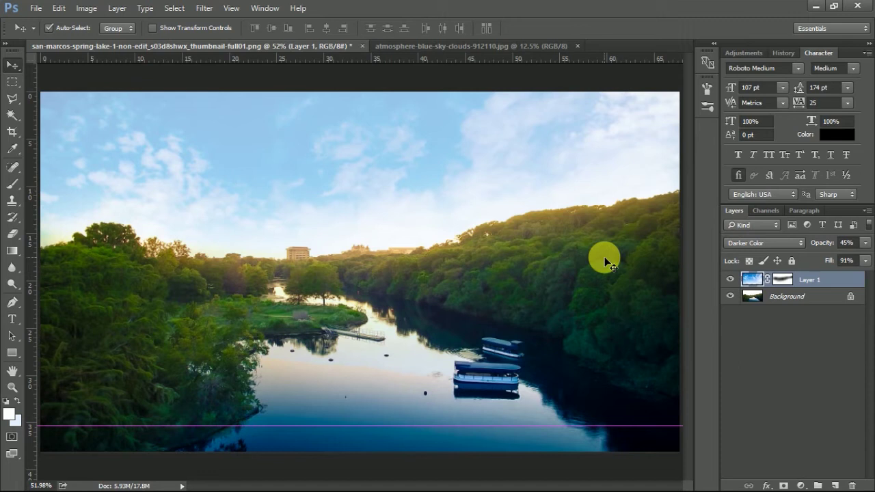
Free-transform the sky layer: scale it up, widen it, and shift it left
key(ctrl+t)
key(ctrl+0)
drag(587, 74, 621, 59)
drag(578, 123, 540, 156)
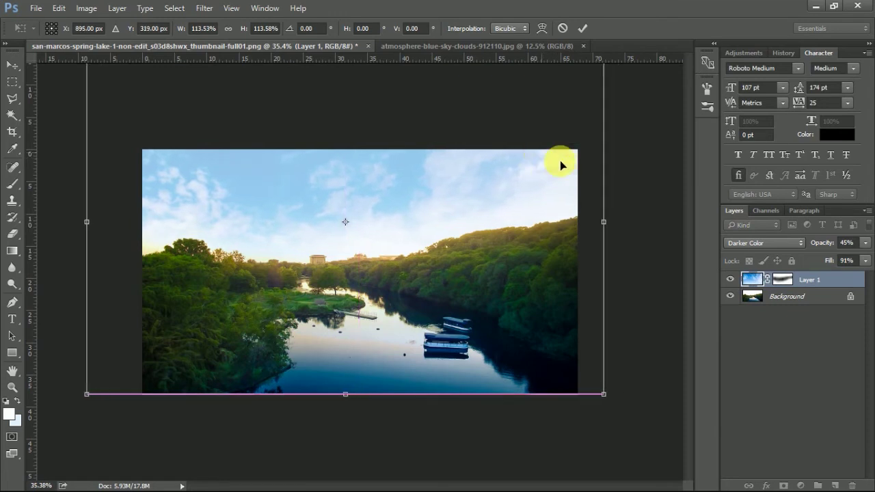
mouse_move(605, 221)
mouse_down()
mouse_move(624, 224)
mouse_move(611, 218)
mouse_up()
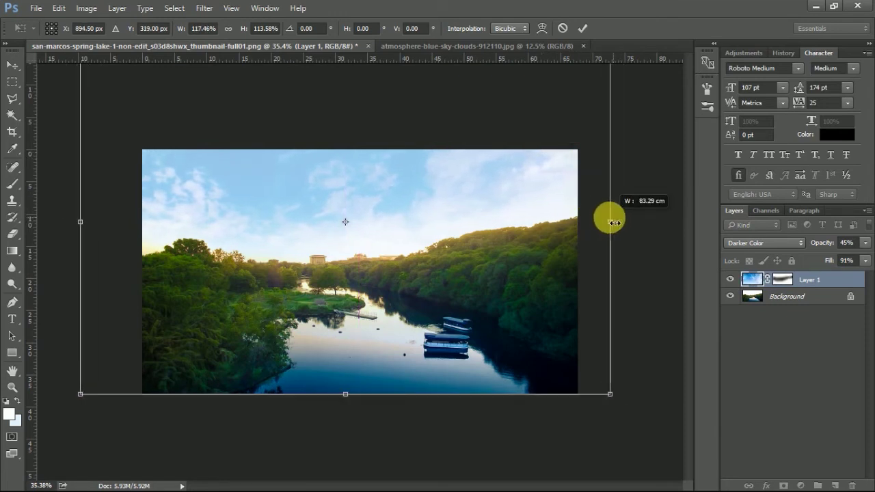
drag(611, 394, 629, 423)
drag(572, 371, 503, 386)
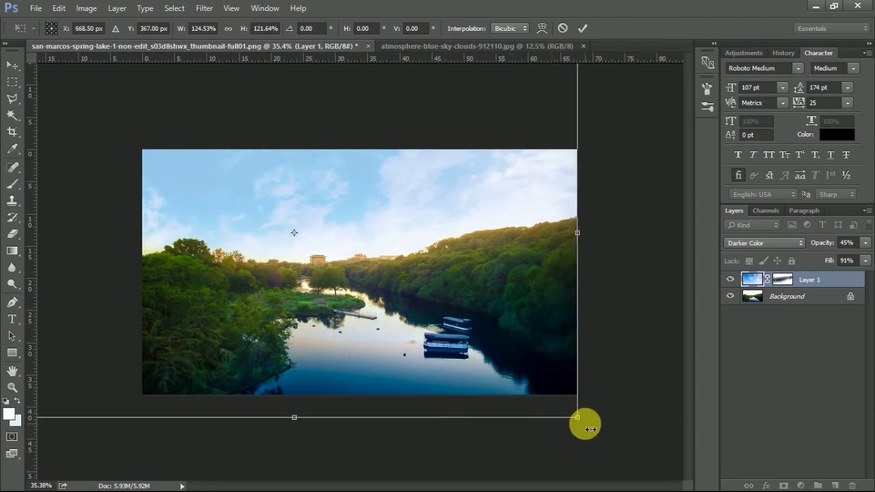
Rotate the sky layer about -3.8°, refine its size and position, and commit
drag(586, 425, 587, 400)
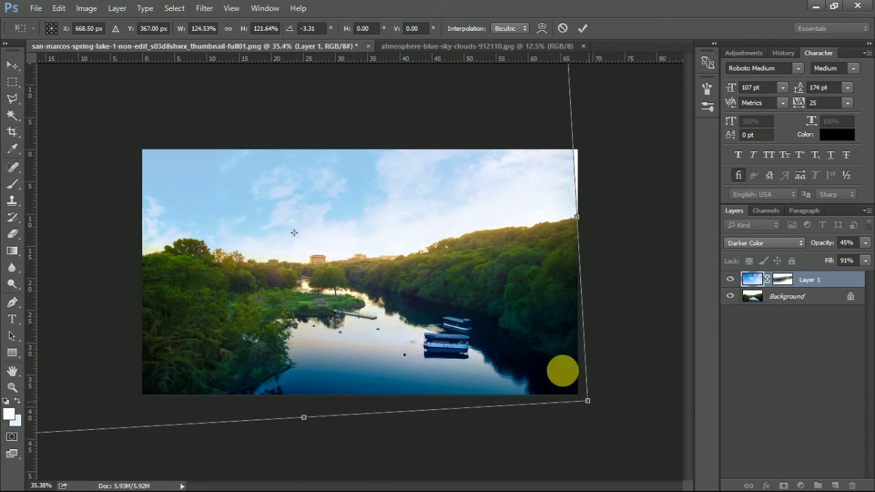
drag(589, 219, 613, 218)
drag(615, 405, 621, 420)
drag(622, 221, 603, 222)
mouse_move(501, 260)
mouse_down()
mouse_move(501, 280)
mouse_move(508, 269)
mouse_up()
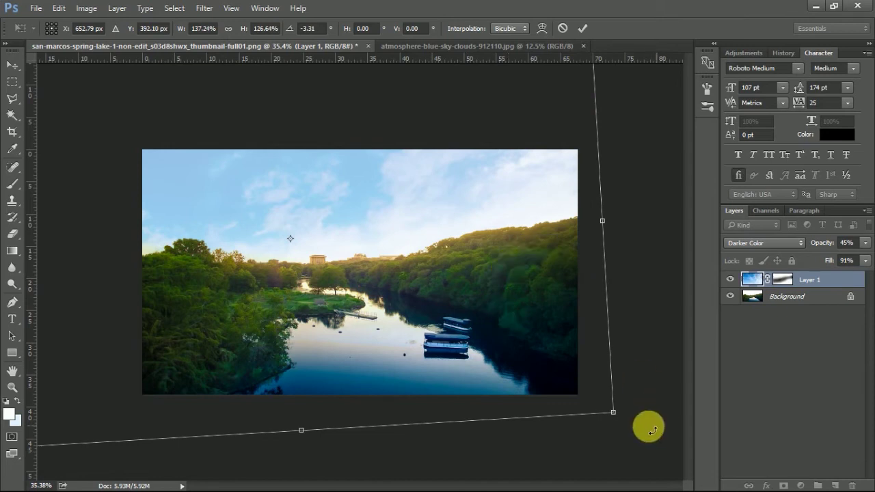
drag(636, 412, 643, 423)
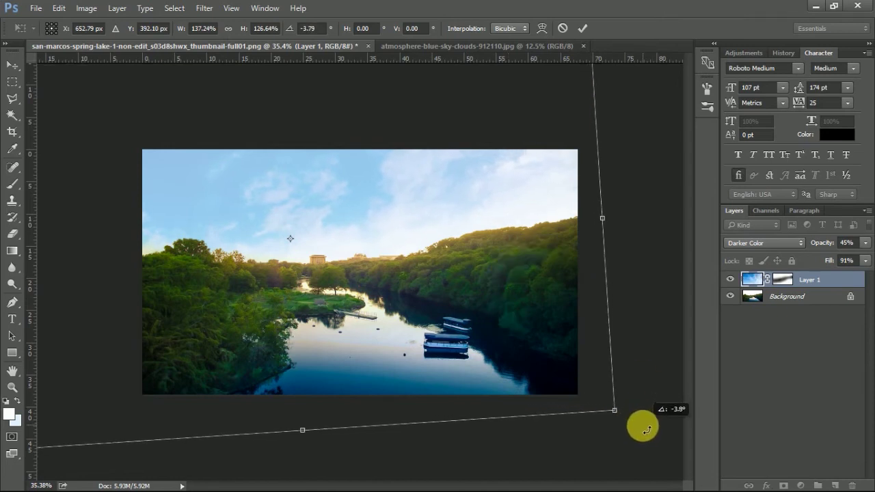
click(582, 28)
Fit the whole image on screen with the Zoom tool
key(z)
right_click(386, 238)
click(399, 248)
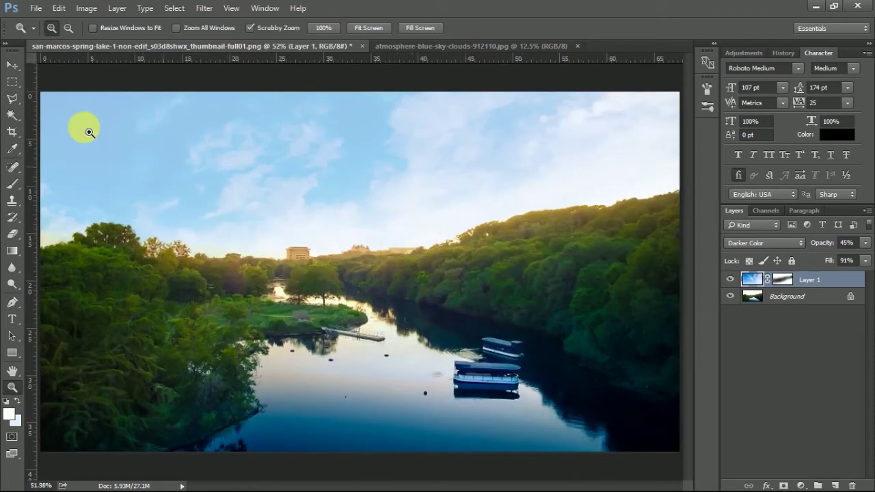
Nudge Layer 1 slightly with the Move tool and raise its opacity to about 74%
click(12, 65)
mouse_move(395, 203)
mouse_down()
mouse_move(417, 171)
mouse_move(404, 198)
mouse_up()
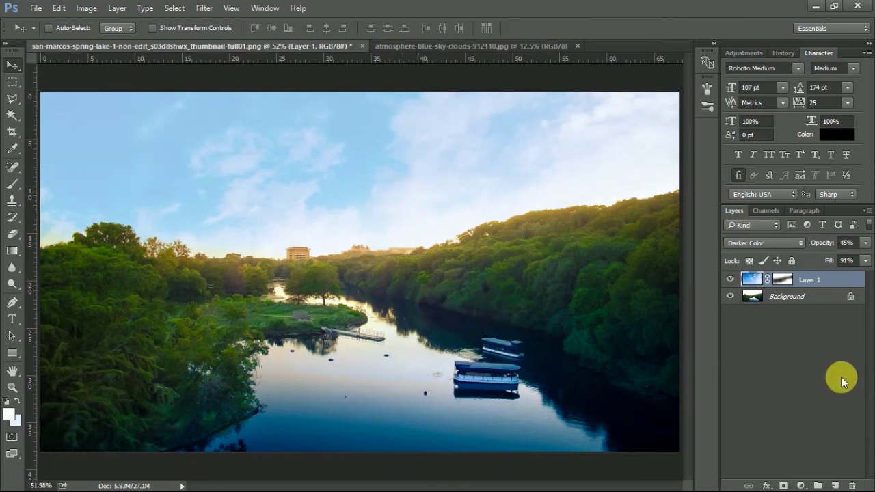
click(821, 333)
click(825, 286)
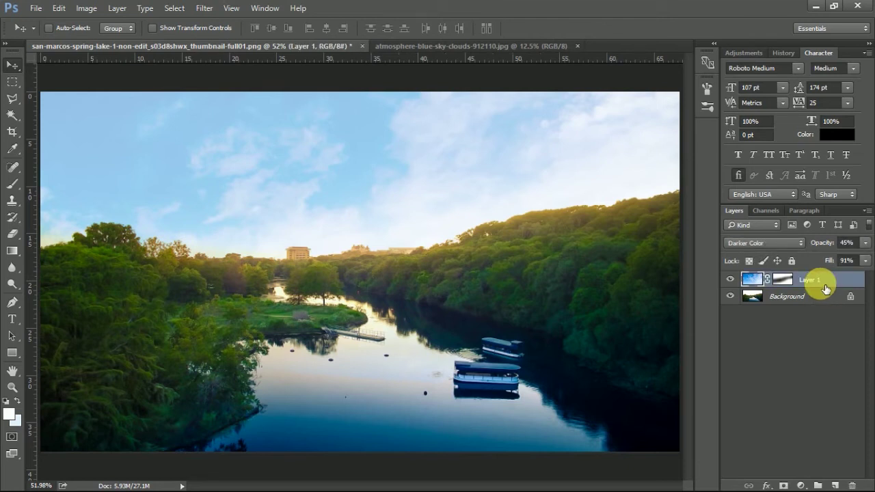
click(779, 322)
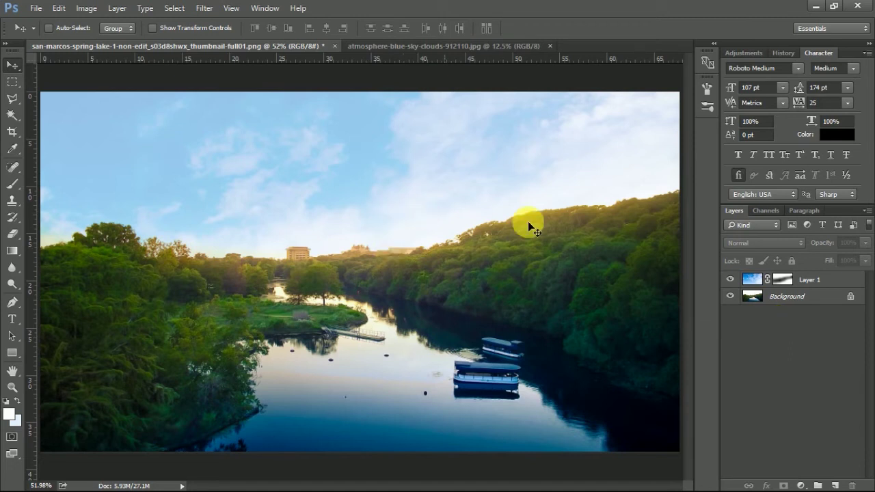
click(818, 279)
click(865, 243)
mouse_move(846, 259)
mouse_down()
mouse_move(858, 263)
mouse_move(850, 260)
mouse_up()
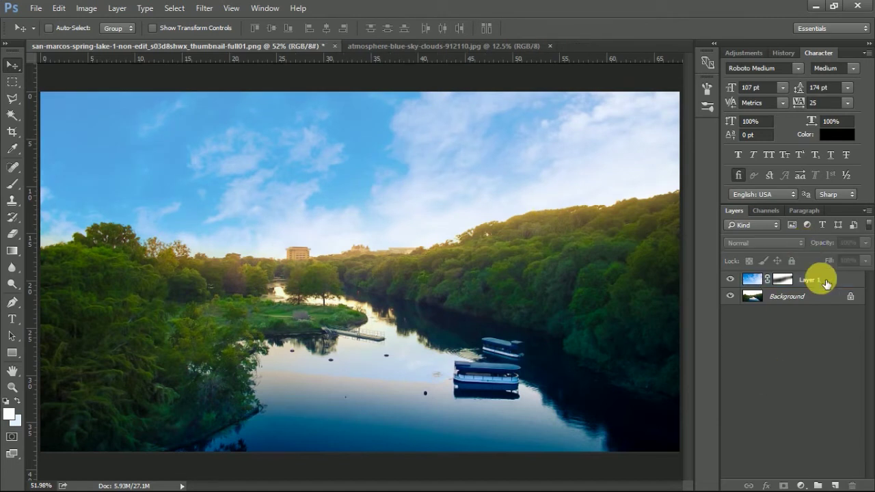
click(205, 8)
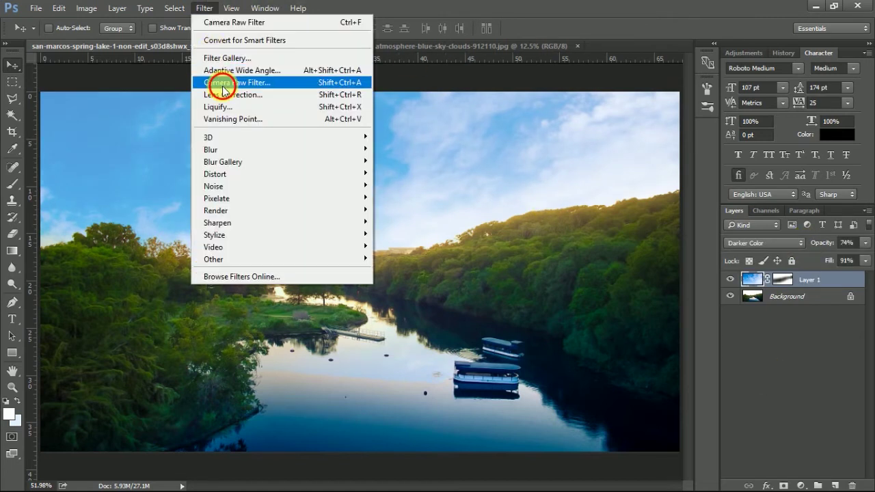
Apply a Camera Raw filter setting HSL Blues saturation to -30 on the sky layer
click(221, 81)
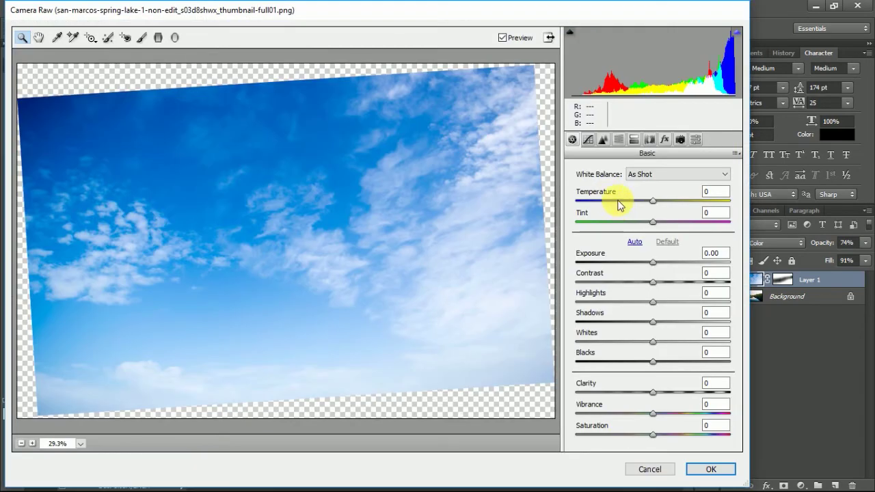
click(618, 139)
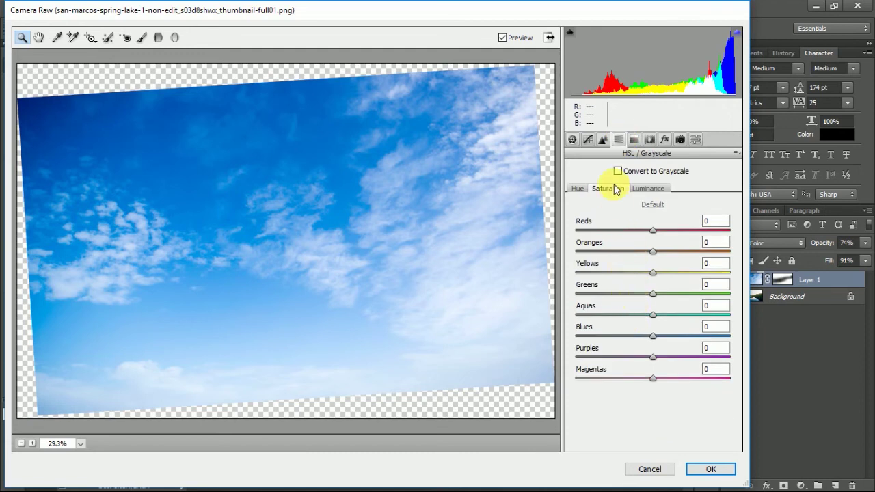
drag(621, 336, 629, 339)
click(701, 466)
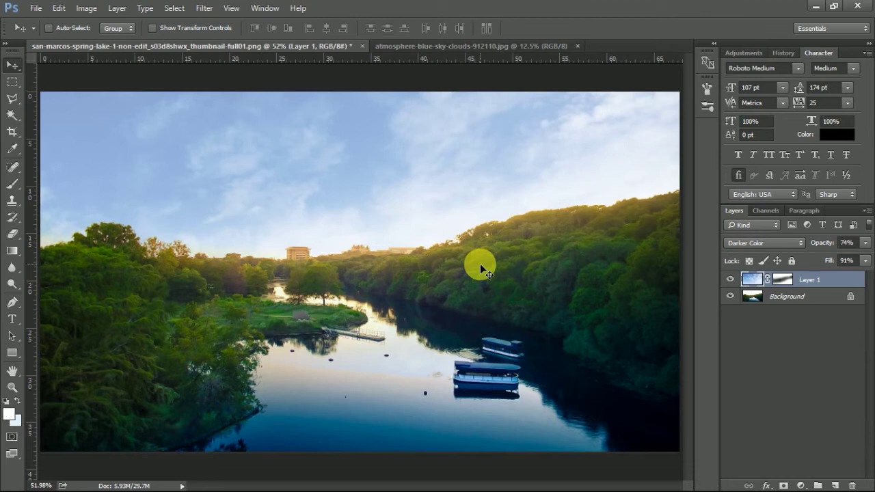
Stamp all visible layers into Layer 2 with Ctrl+Alt+Shift+E, undoing an accidental move
click(760, 330)
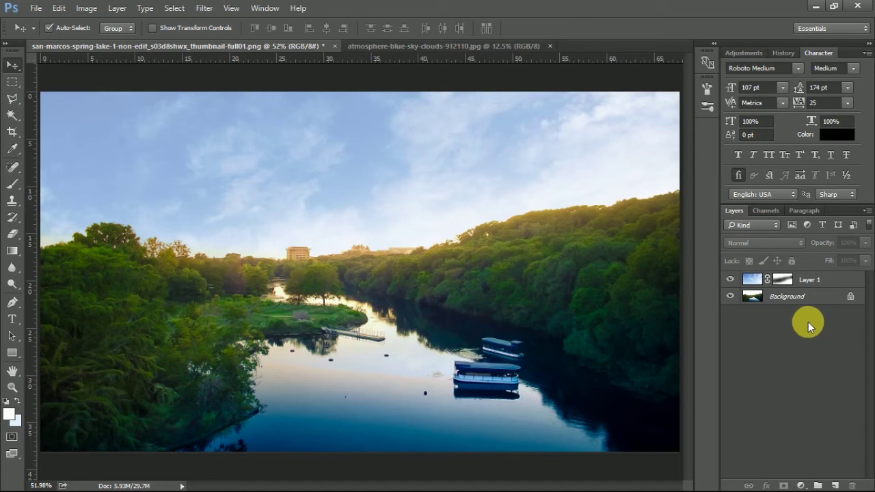
key(ctrl+shift+alt+e)
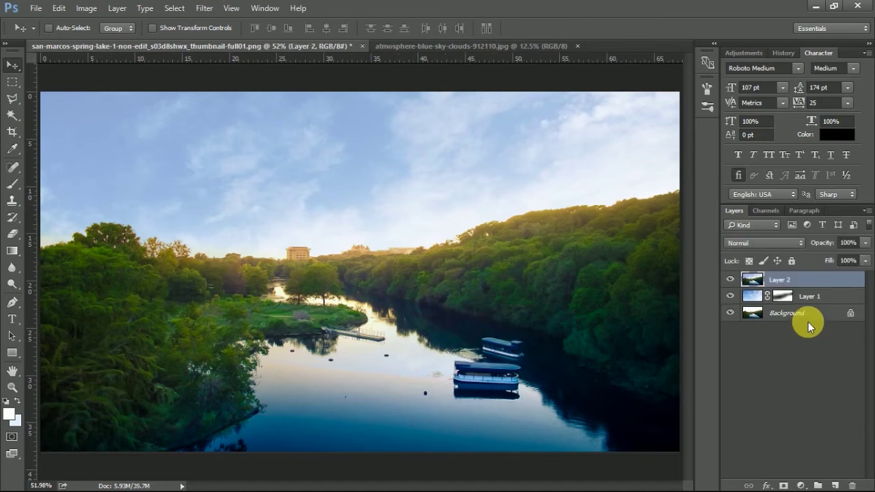
drag(410, 289, 430, 289)
key(ctrl+z)
Add a Color Lookup adjustment and load the 2Strip.look 3DLUT file
click(89, 8)
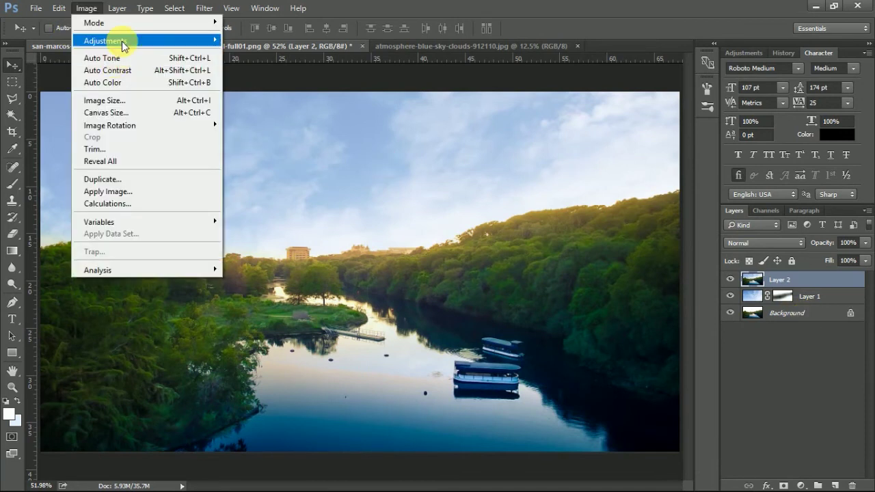
mouse_move(121, 39)
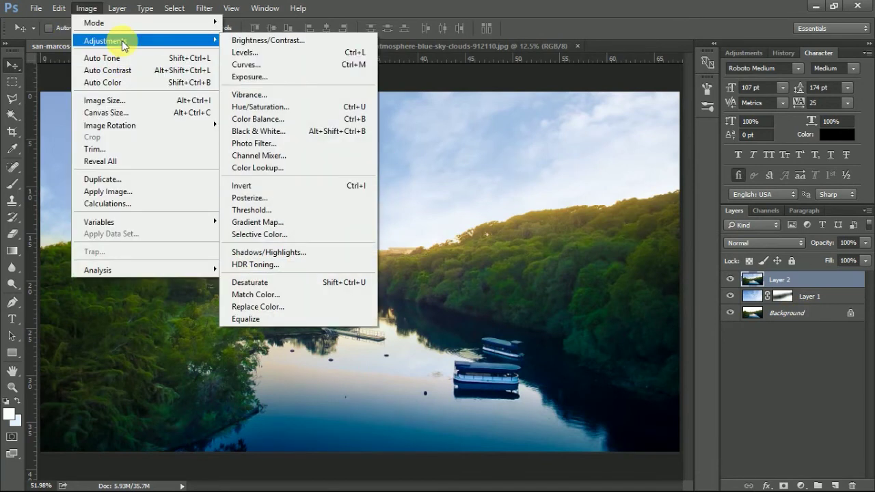
click(275, 169)
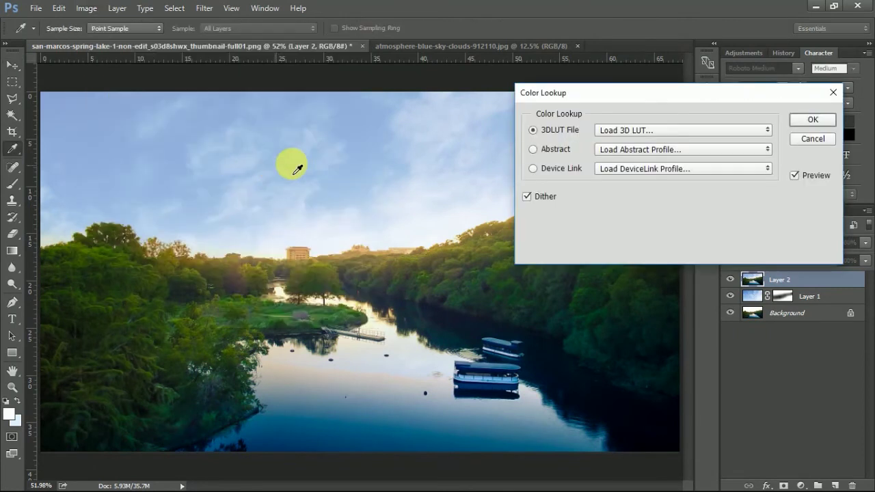
click(691, 133)
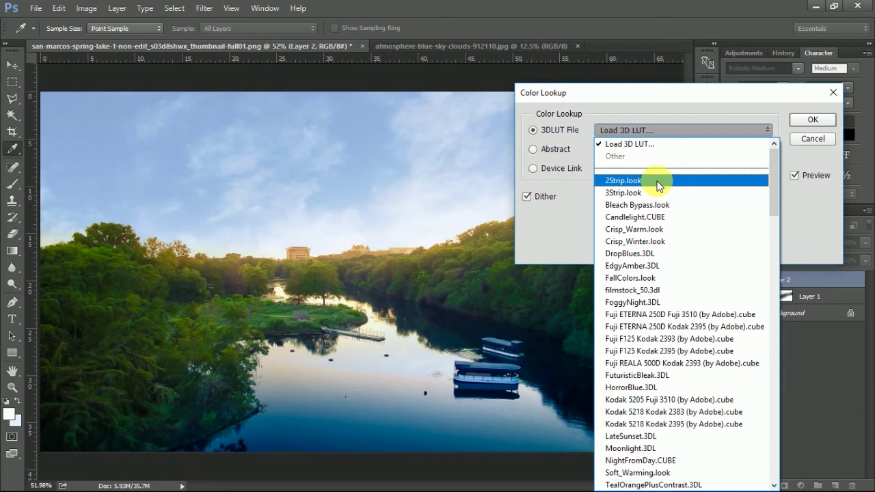
click(657, 183)
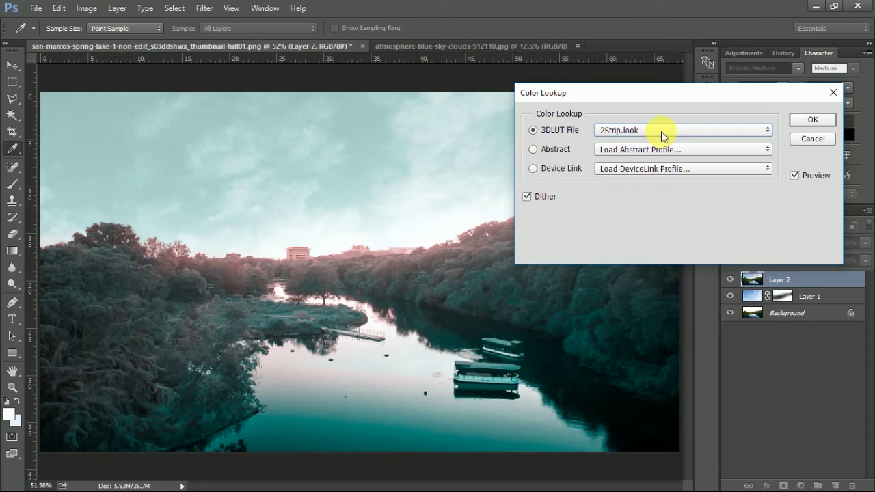
Preview LUT grades from Candlelight.CUBE through Kodak 5205 Fuji 3510
key(Down)
key(Down)
key(Down)
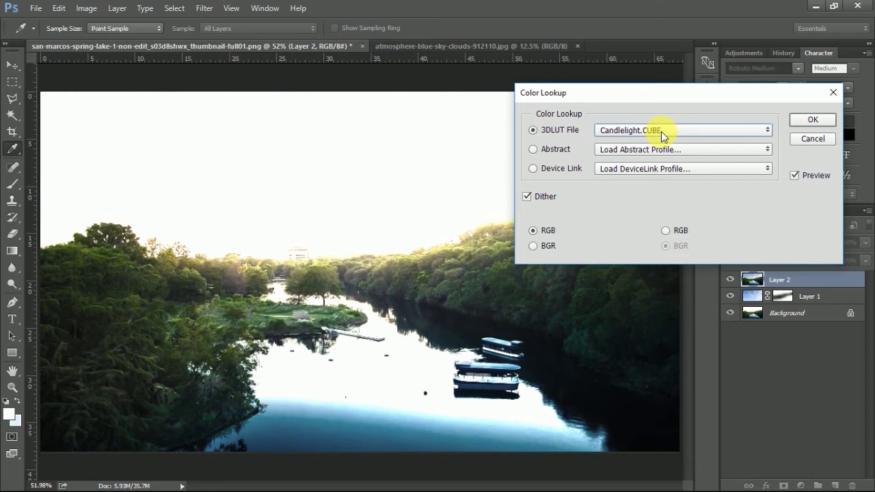
key(Down)
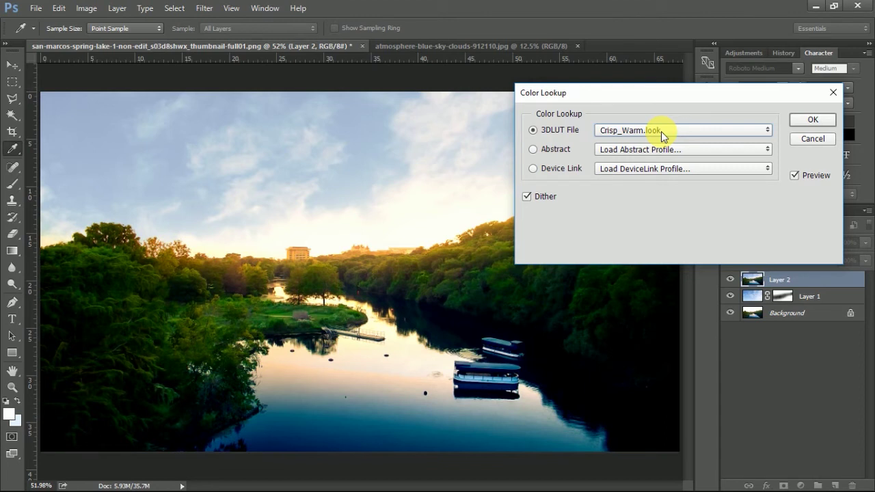
key(Down)
key(Down)
key(Down)
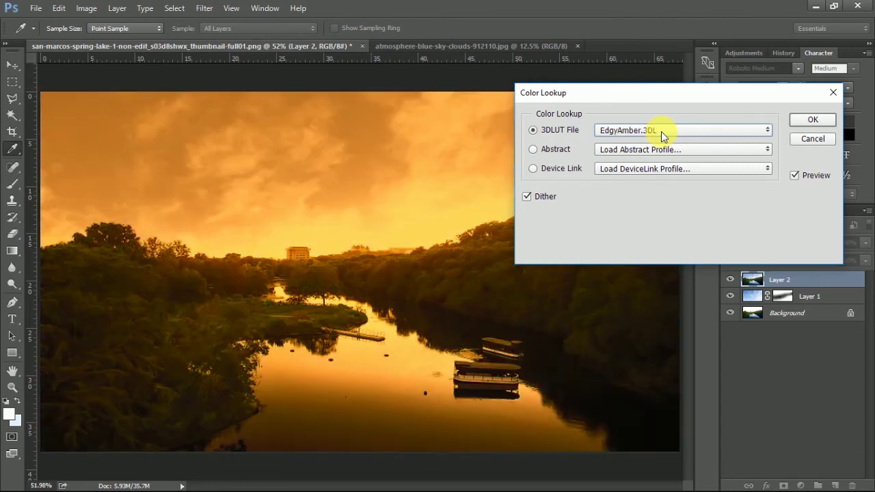
key(Down)
key(Down)
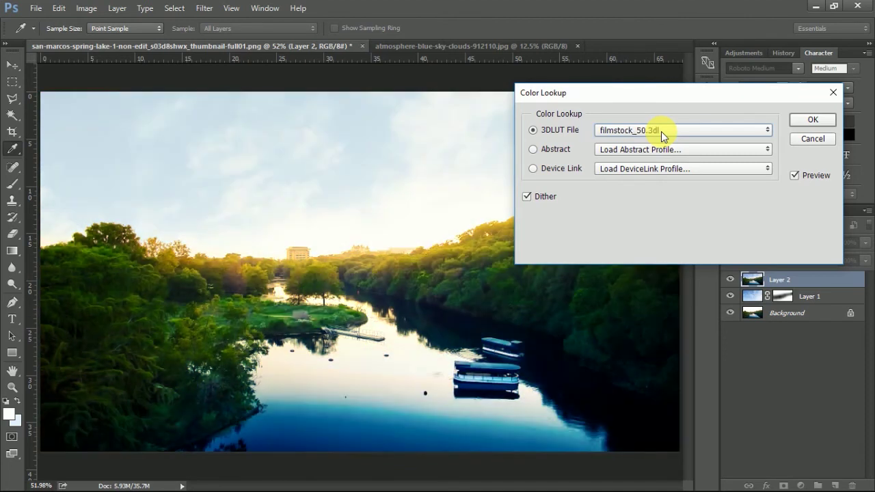
key(Down)
key(Down)
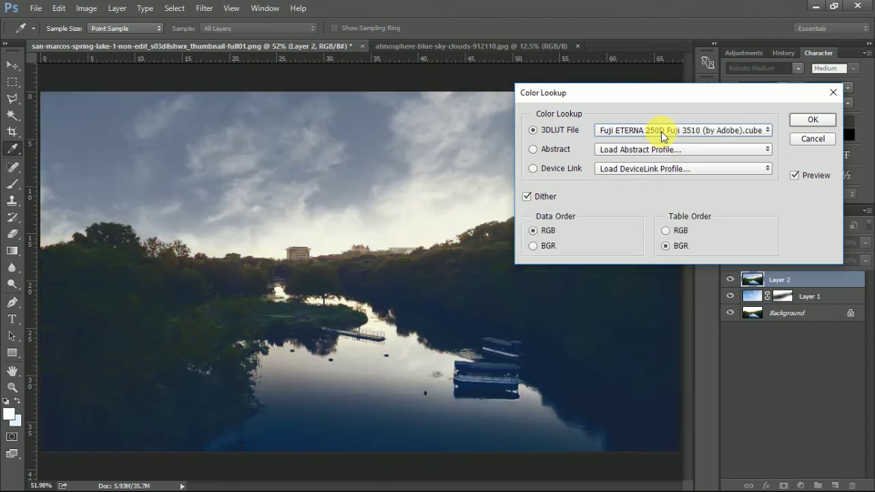
key(Up)
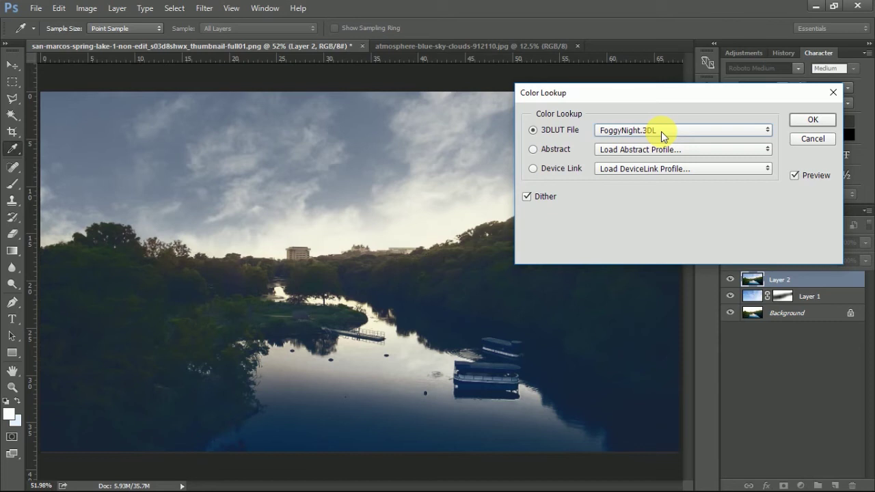
key(Down)
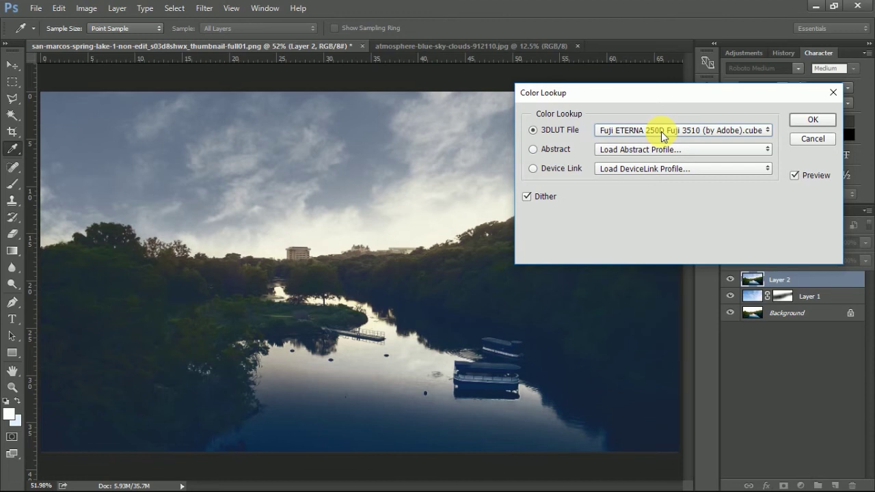
key(Down)
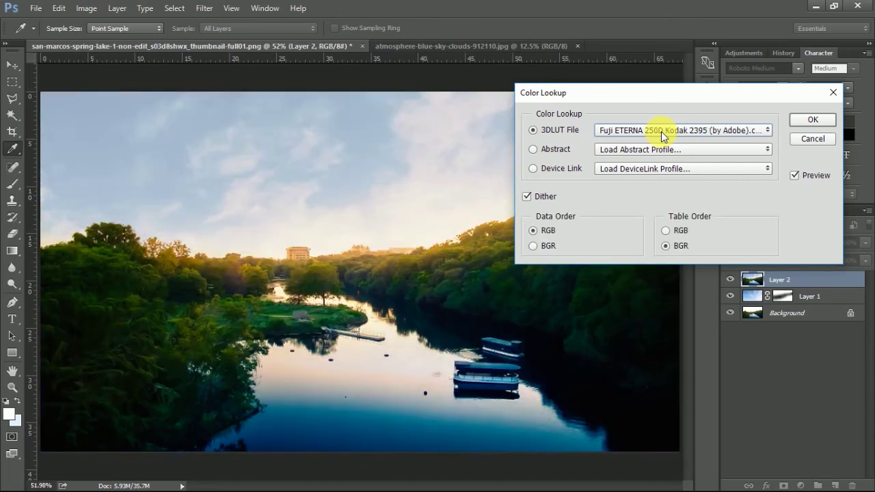
key(Down)
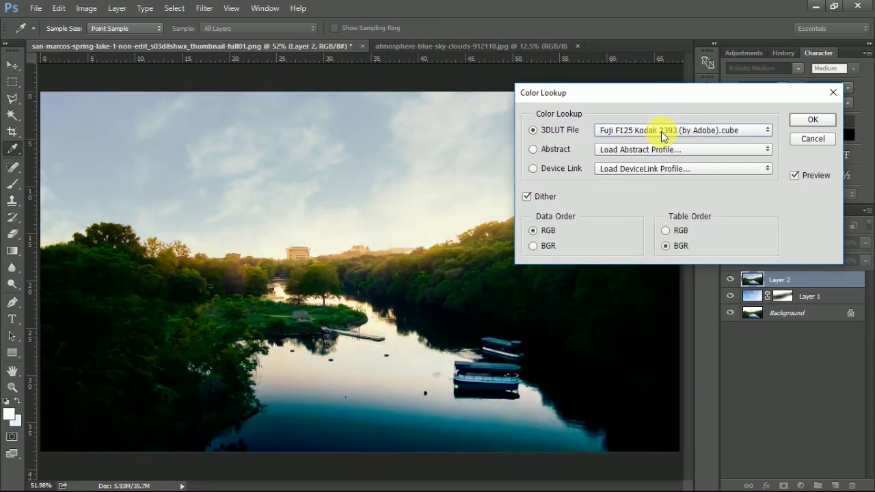
key(Down)
key(Down)
key(Down)
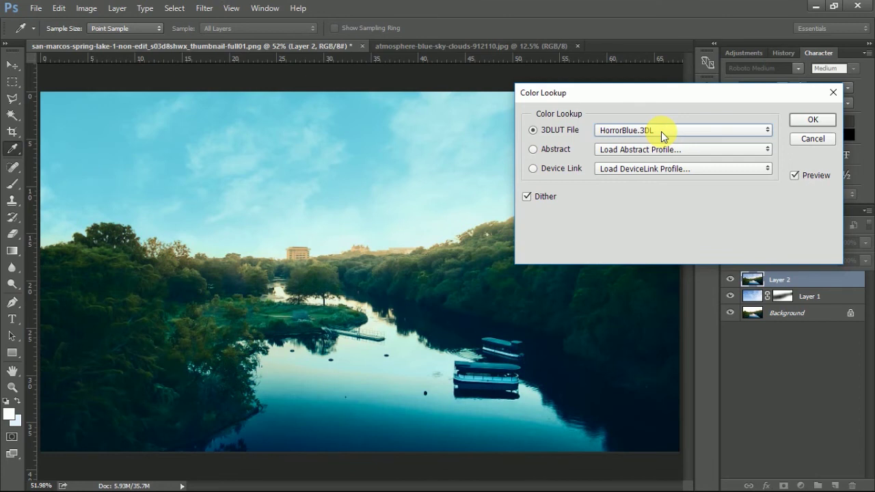
key(Down)
key(Down)
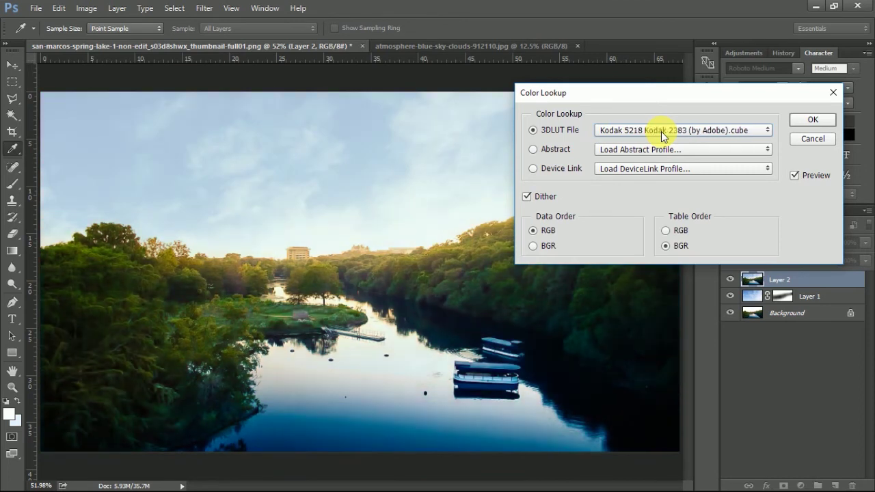
Choose Crisp_Warm.look as the 3DLUT file and apply it
click(661, 134)
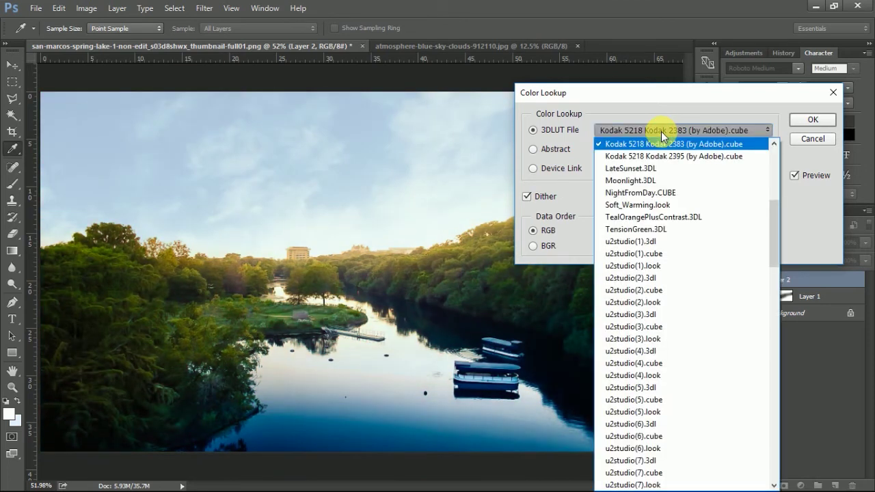
scroll(650, 198, up, 7)
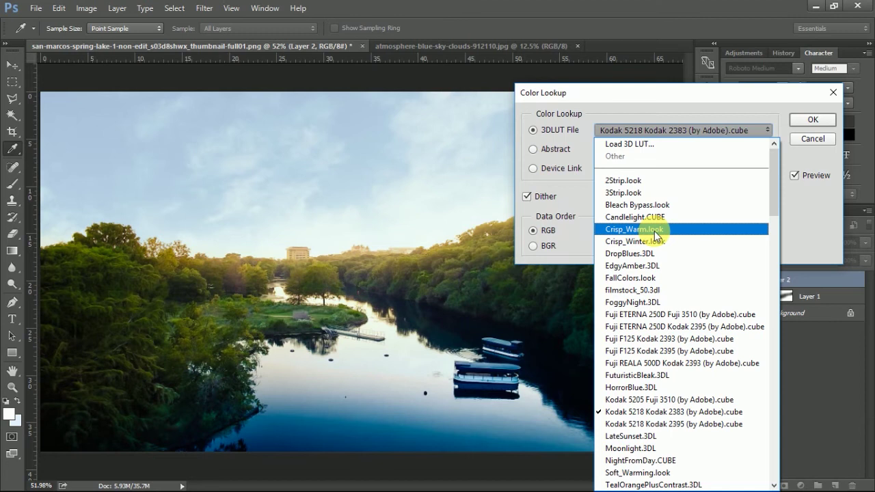
click(654, 230)
click(796, 120)
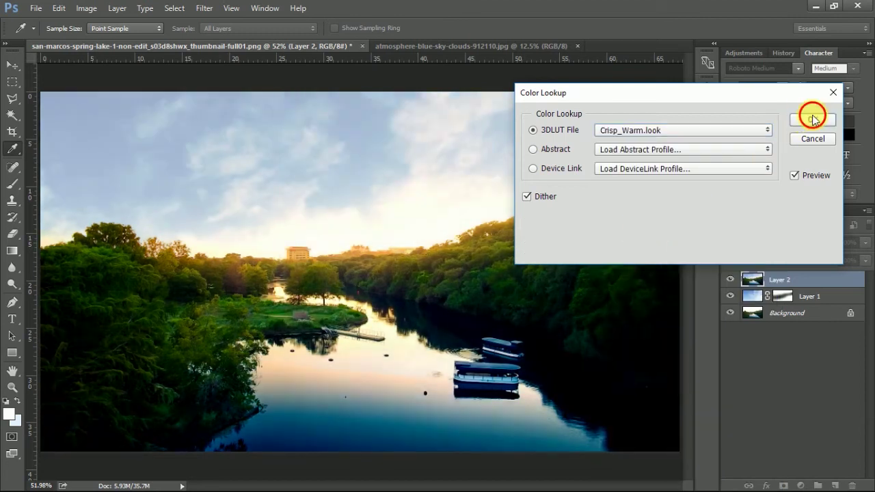
click(752, 356)
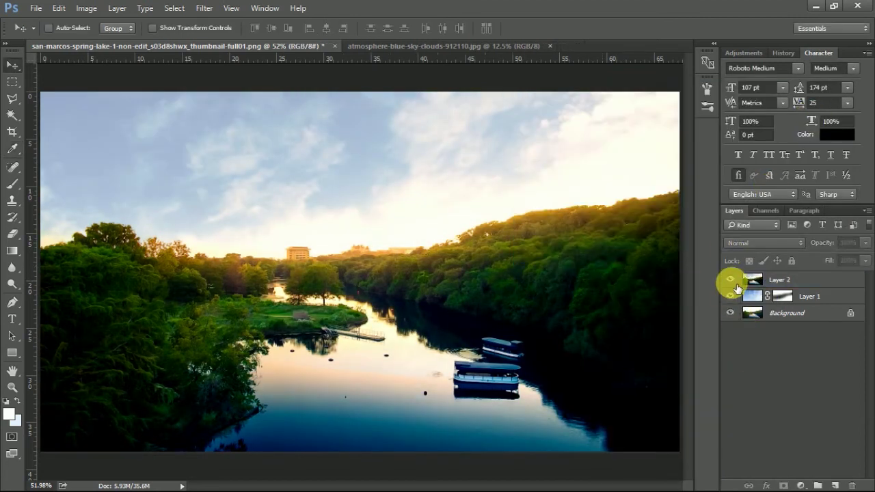
Toggle Layer 2's visibility off and on to compare the warm grade
click(731, 280)
click(731, 280)
click(731, 280)
click(731, 280)
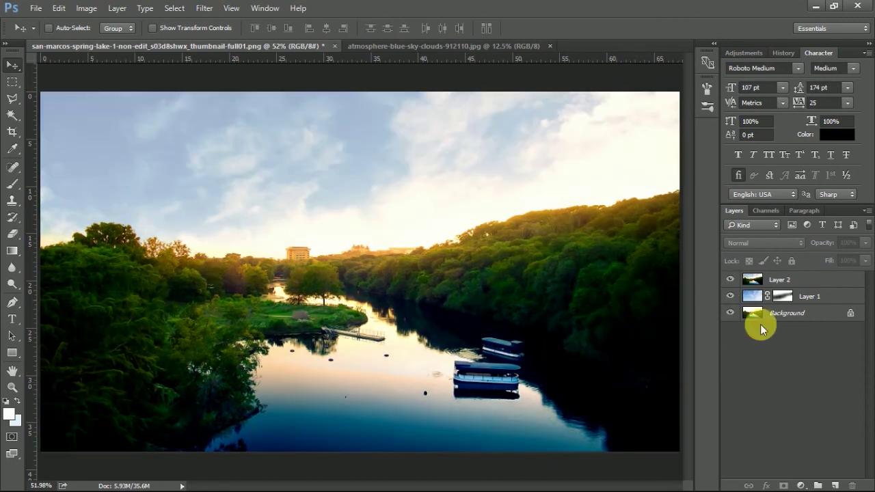
Lower Layer 2's opacity to 72%
click(781, 282)
mouse_move(840, 251)
mouse_down()
mouse_move(848, 261)
mouse_move(844, 255)
mouse_up()
click(798, 369)
click(786, 283)
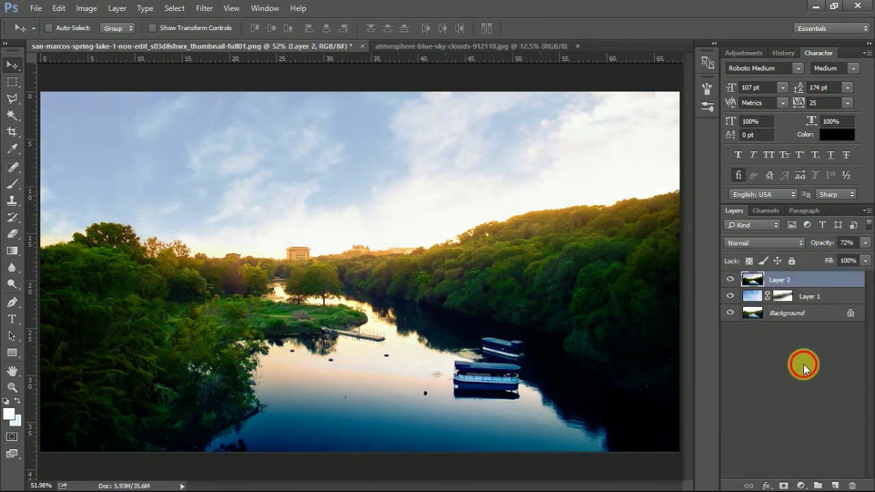
click(796, 359)
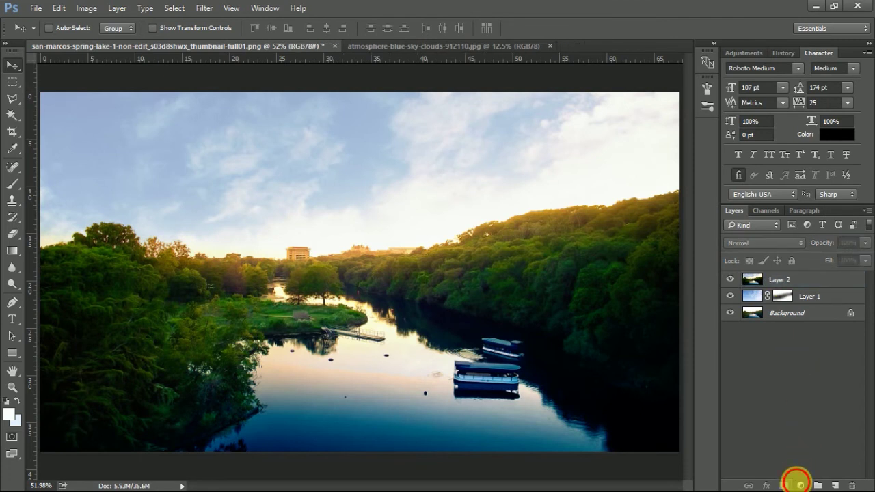
Add a red Solid Color fill layer in Overlay mode, 43% opacity, 47% fill
click(801, 485)
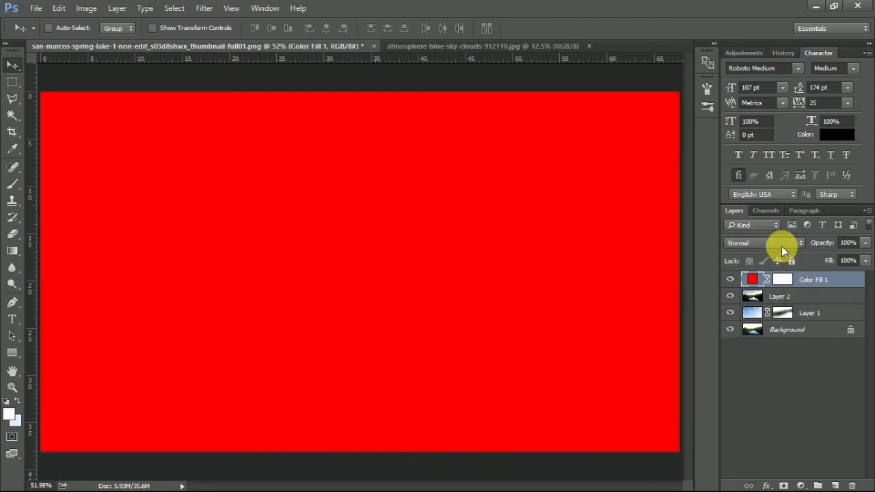
click(781, 246)
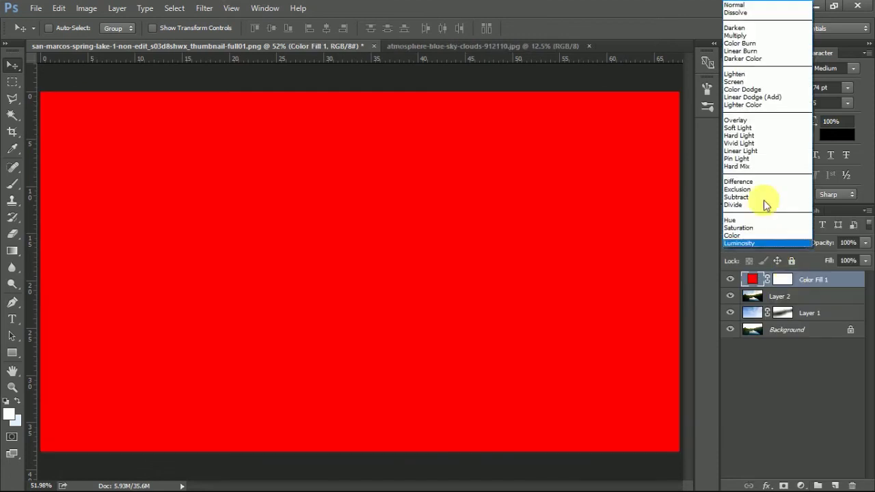
click(740, 121)
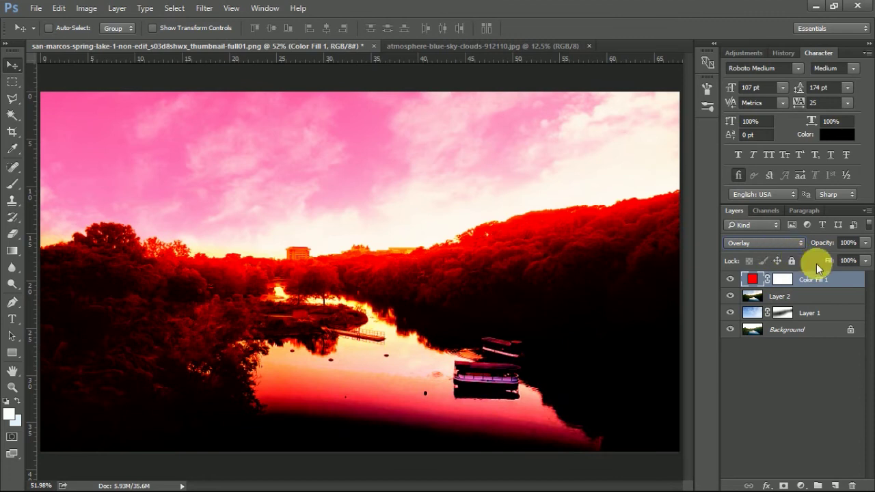
click(864, 242)
drag(859, 254, 828, 258)
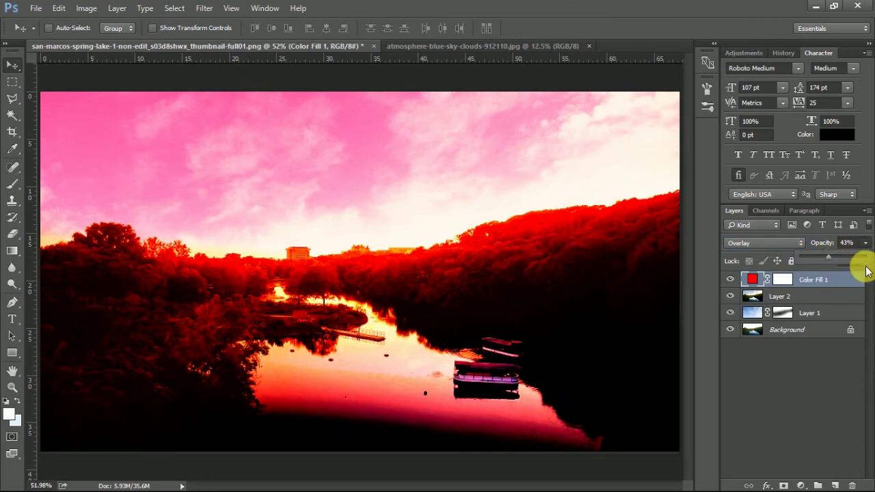
click(865, 261)
drag(864, 274, 830, 272)
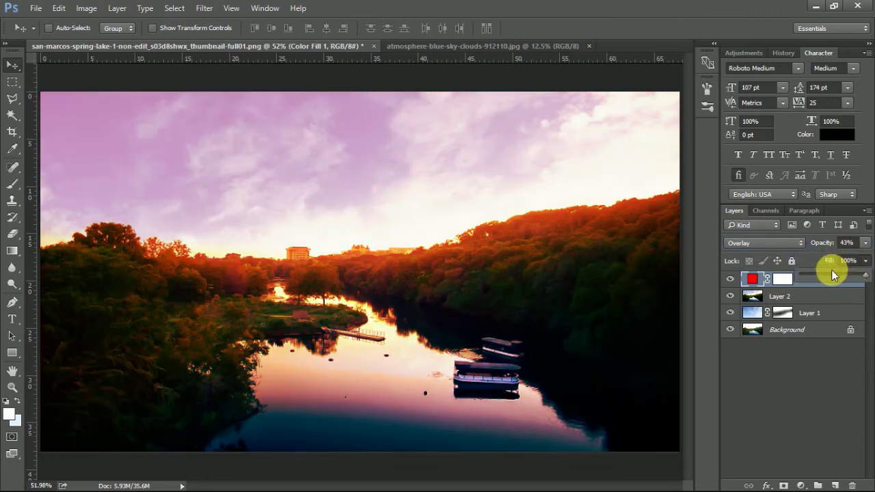
click(755, 280)
Try several hues, then recolour Color Fill 1 from red to blue #1200ff
double_click(755, 279)
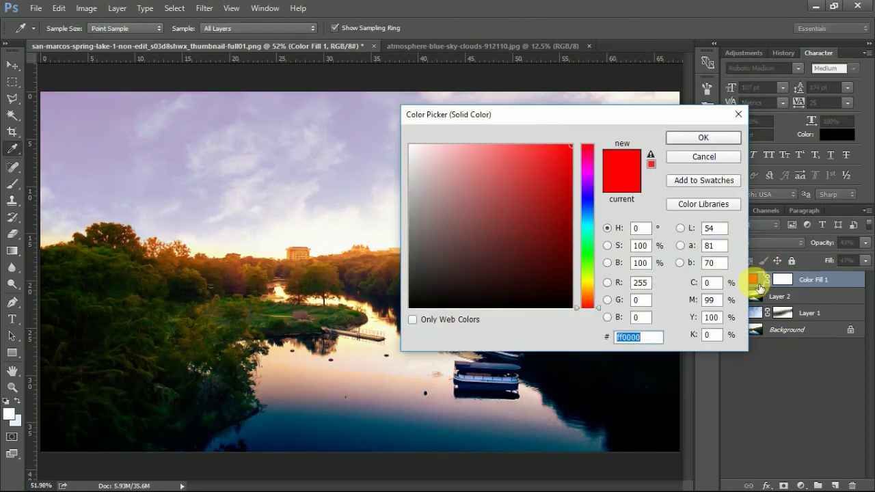
drag(649, 118, 771, 93)
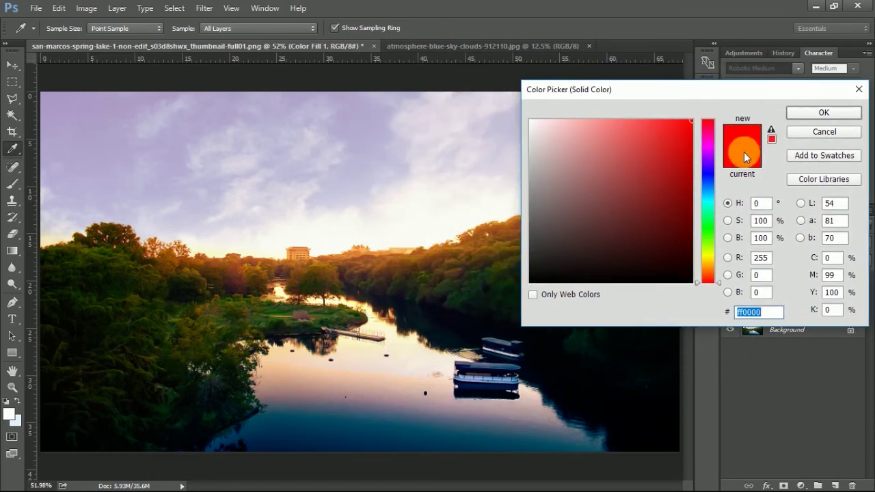
click(709, 146)
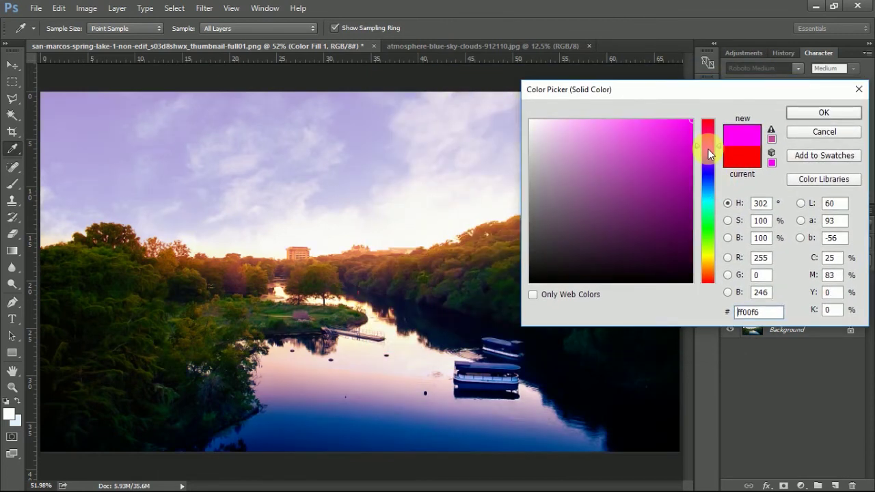
click(706, 179)
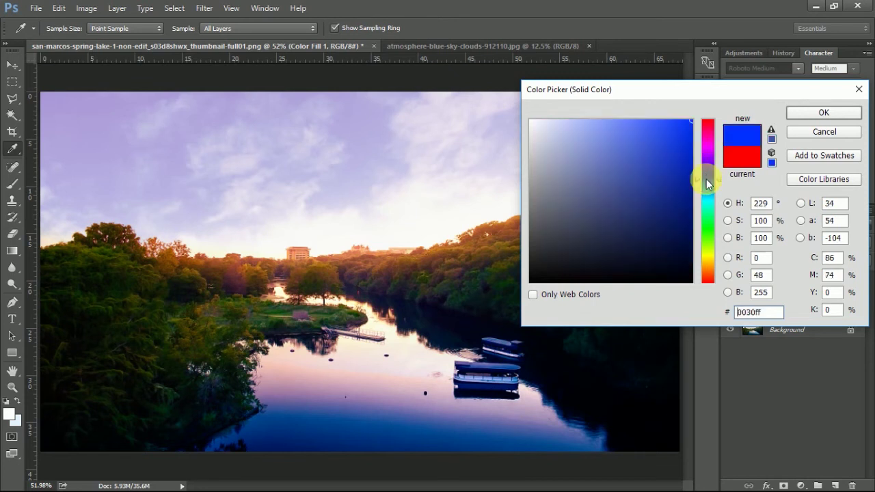
click(708, 211)
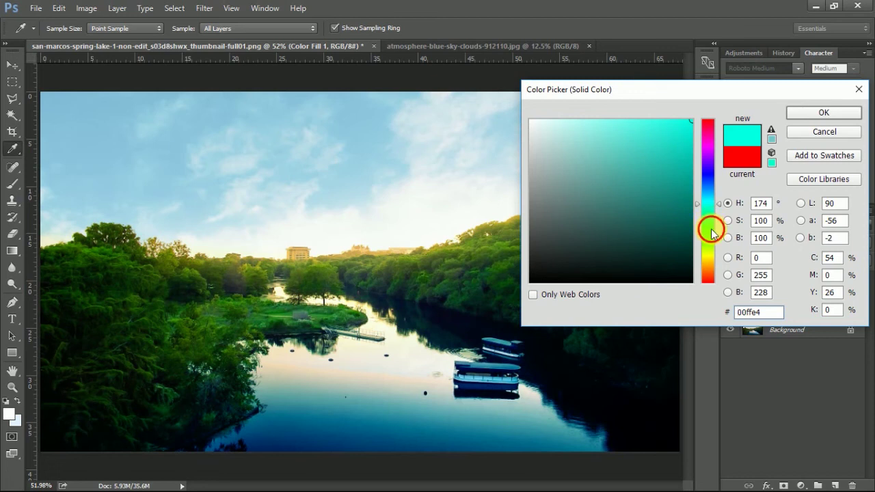
click(711, 228)
click(710, 257)
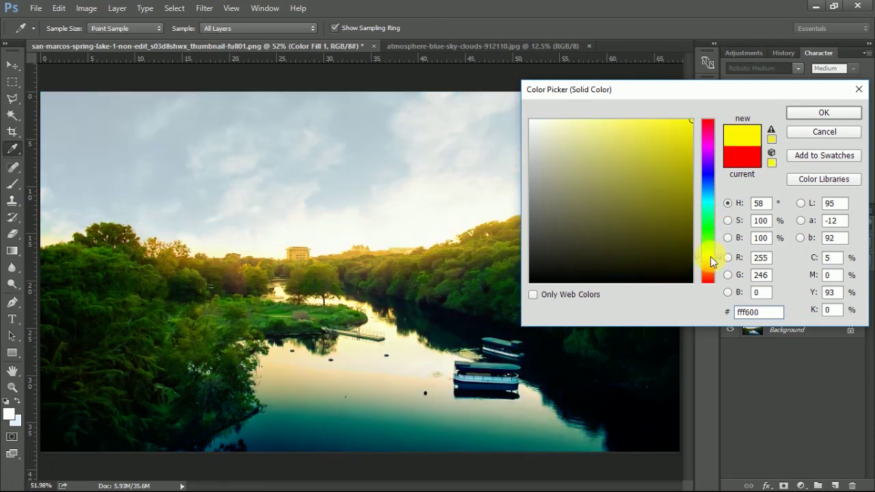
click(708, 276)
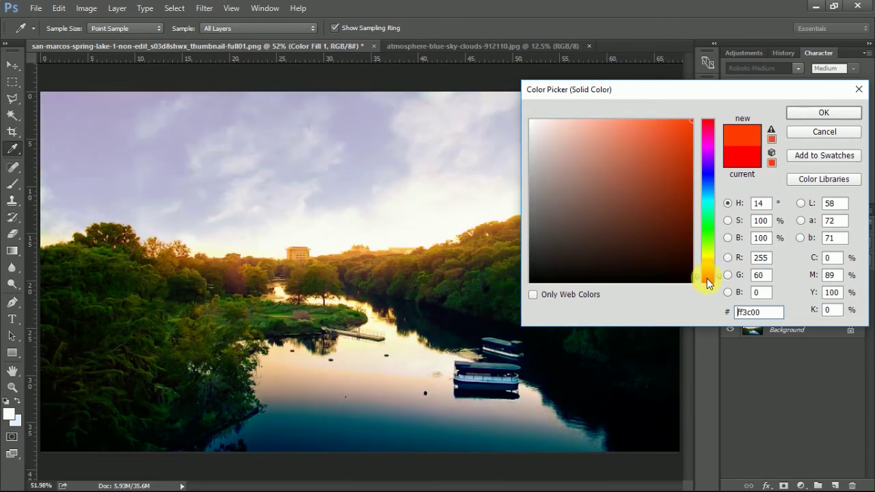
click(711, 172)
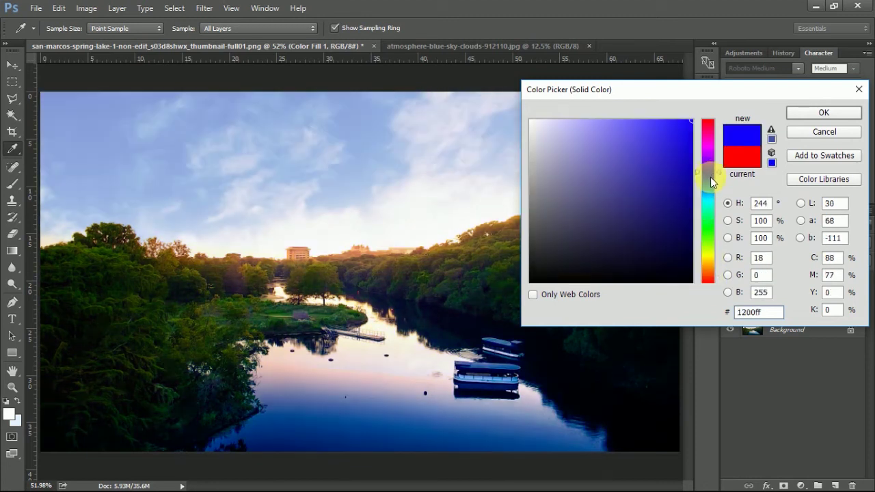
mouse_move(656, 164)
mouse_down()
mouse_move(566, 140)
mouse_move(741, 106)
mouse_up()
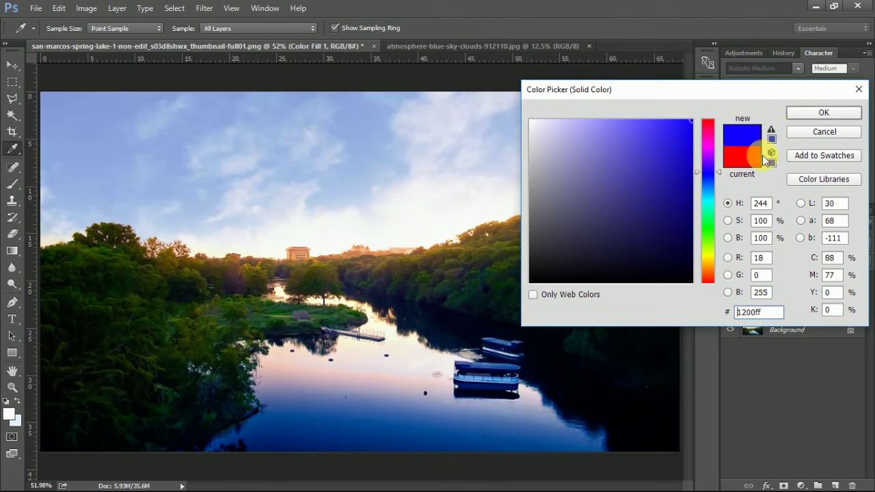
click(816, 113)
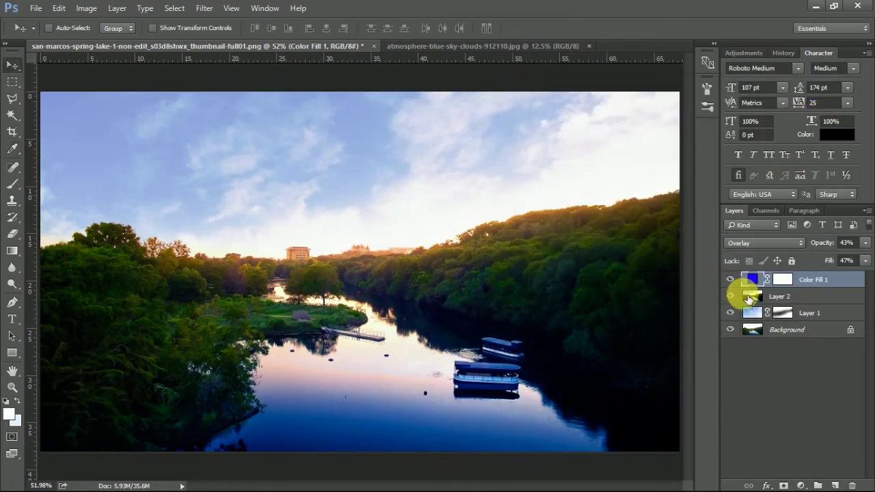
Cycle the blue fill layer through its blend modes and settle on Color at 43% opacity
click(765, 245)
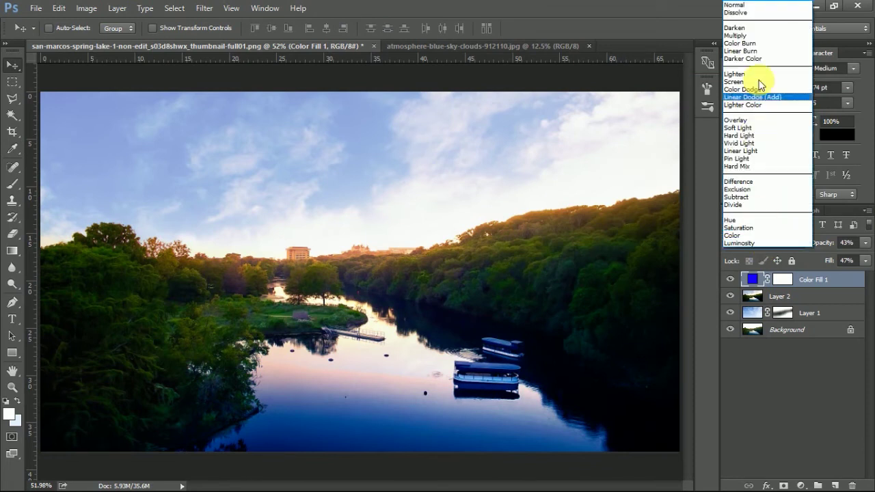
click(737, 5)
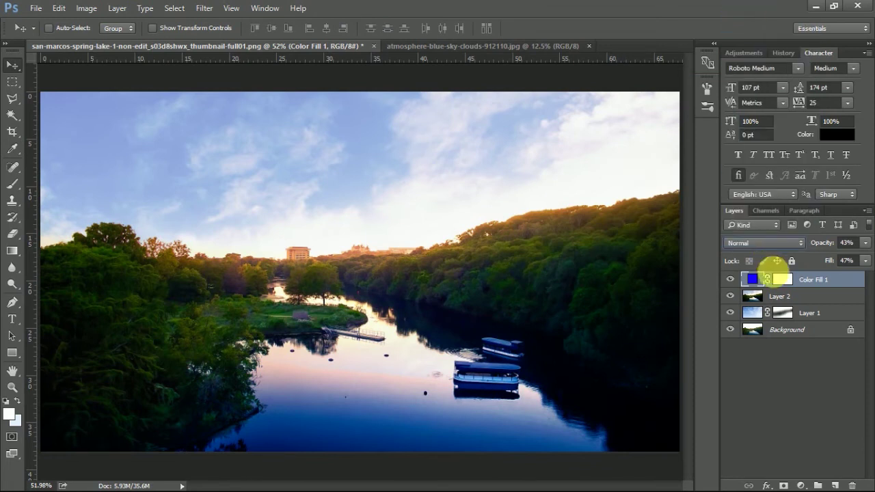
scroll(777, 244, down, 1)
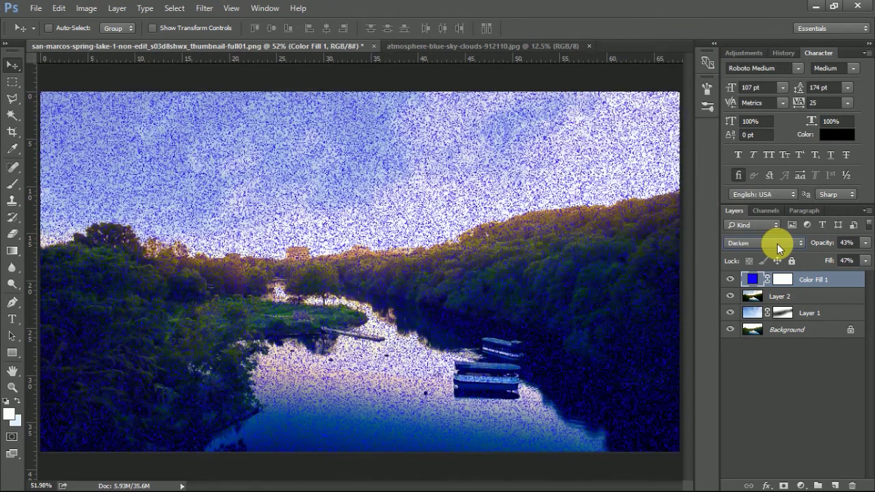
scroll(777, 243, down, 1)
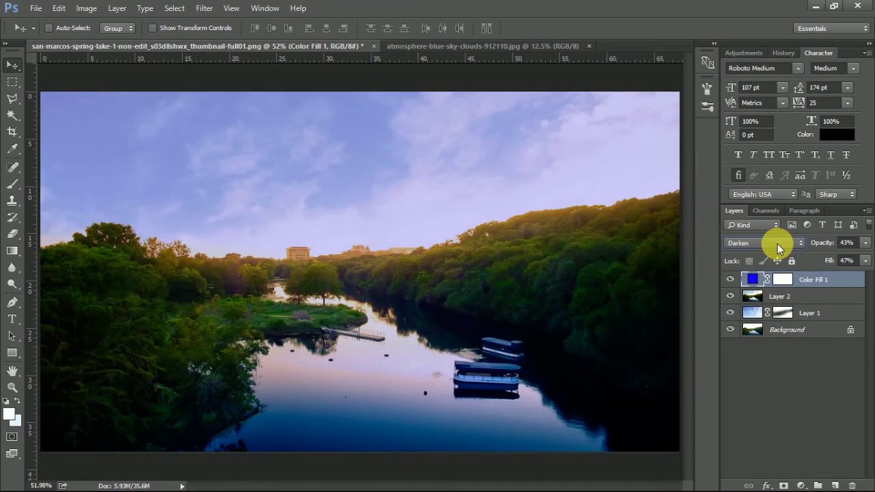
scroll(777, 243, down, 1)
scroll(777, 244, down, 1)
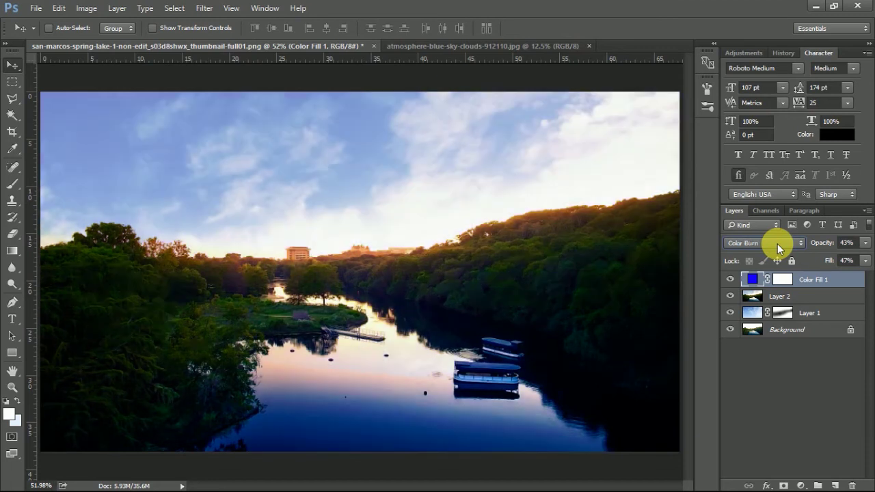
scroll(777, 243, down, 1)
scroll(777, 243, down, 1)
scroll(777, 244, down, 1)
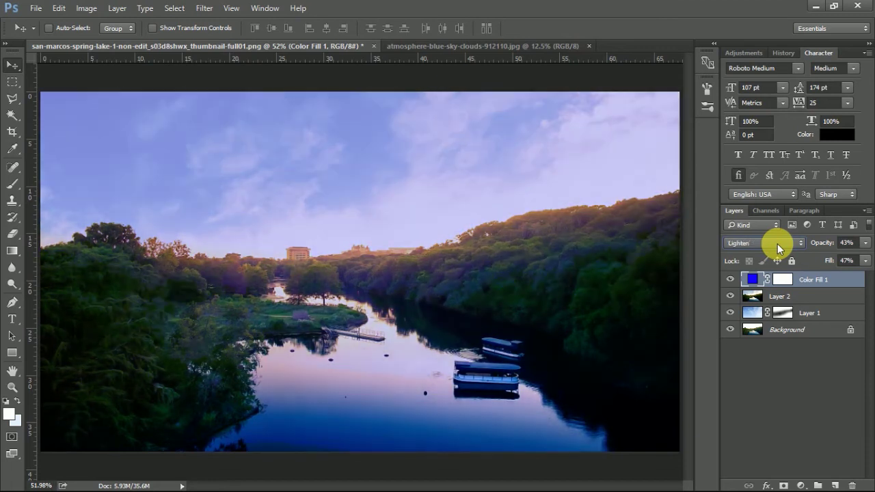
scroll(777, 243, down, 1)
scroll(777, 243, down, 1)
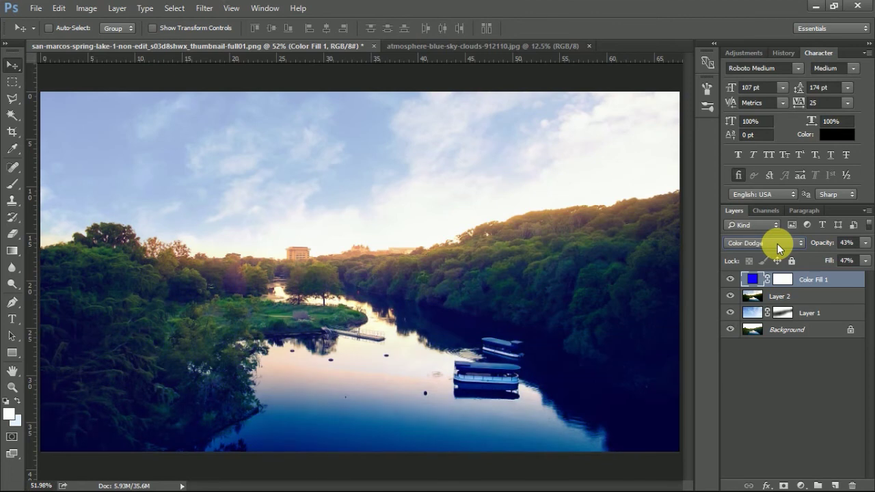
scroll(777, 243, down, 1)
scroll(777, 243, down, 1)
scroll(777, 243, down, 1)
scroll(777, 243, down, 1)
scroll(777, 243, down, 1)
scroll(777, 243, down, 1)
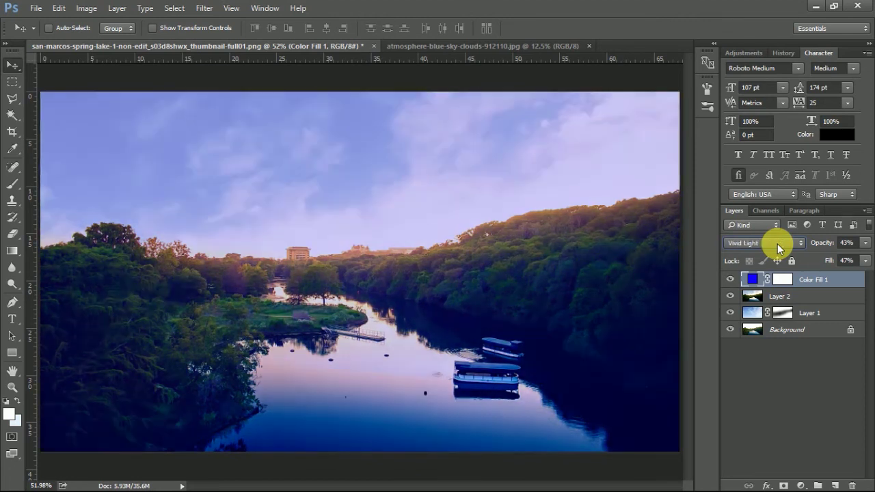
scroll(777, 244, down, 1)
scroll(778, 243, down, 1)
scroll(777, 243, down, 1)
scroll(777, 244, down, 1)
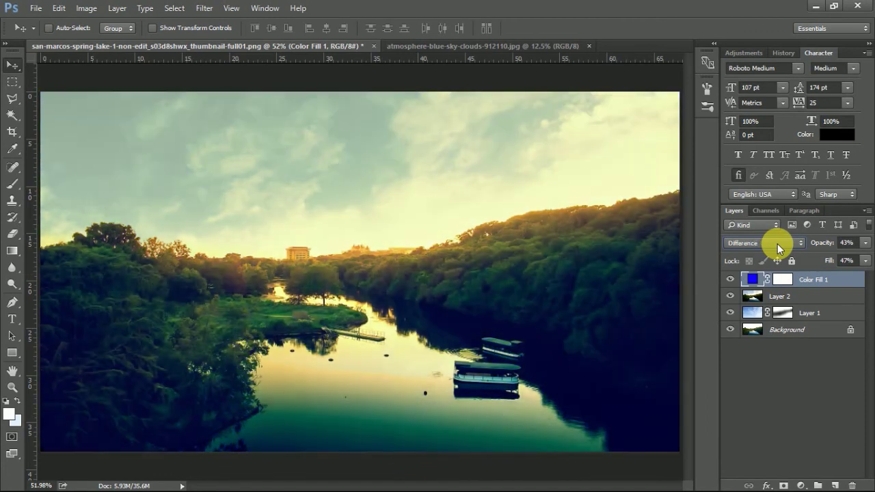
scroll(777, 243, down, 1)
scroll(777, 243, down, 1)
scroll(777, 243, down, 1)
scroll(777, 244, up, 1)
scroll(777, 243, down, 2)
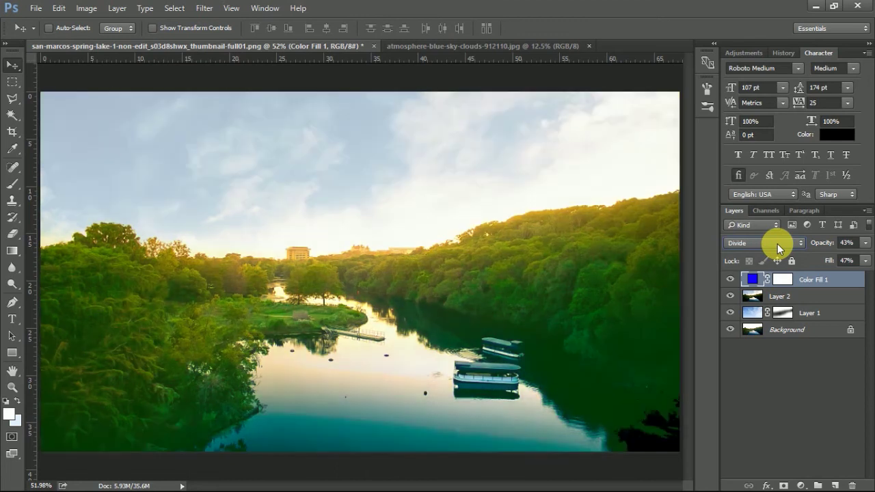
scroll(777, 243, down, 1)
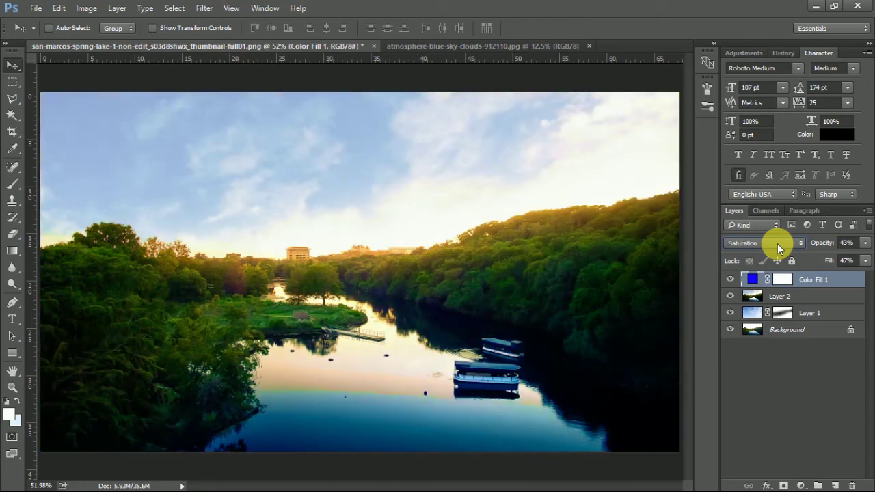
scroll(777, 243, down, 1)
scroll(777, 243, down, 1)
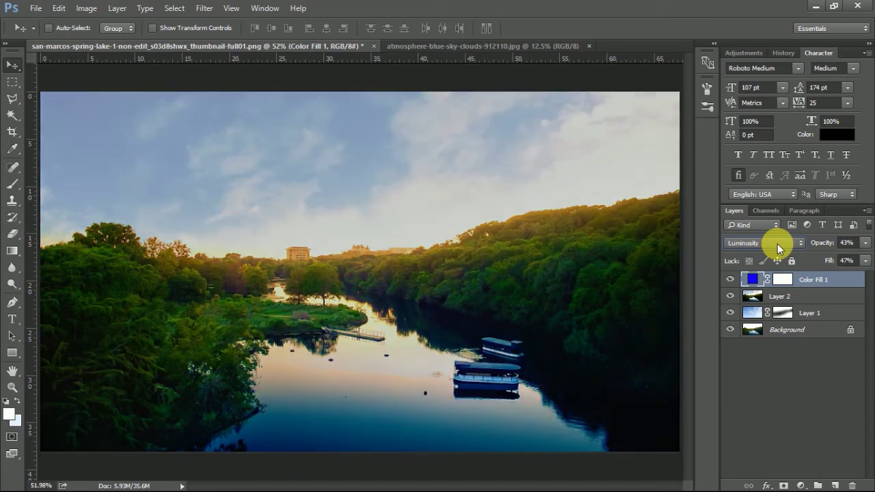
scroll(777, 243, up, 2)
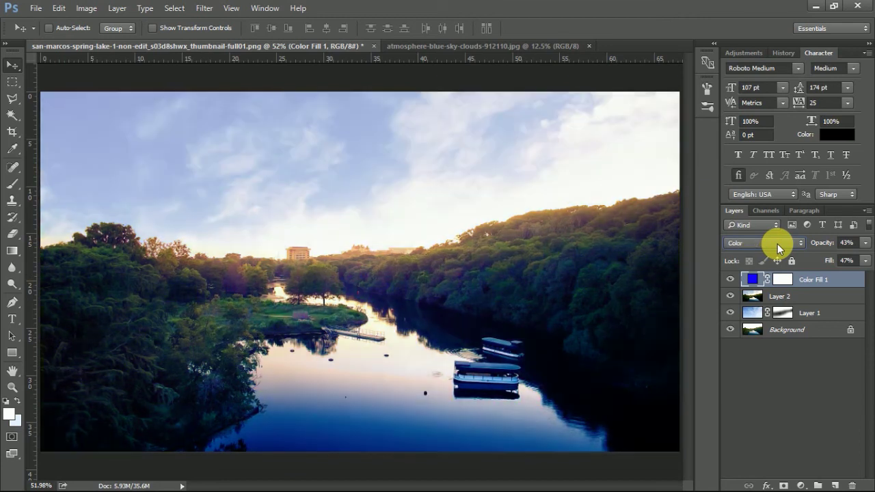
Hide and re-show Color Fill 1 to compare the scene with and without the tint
click(779, 386)
click(731, 280)
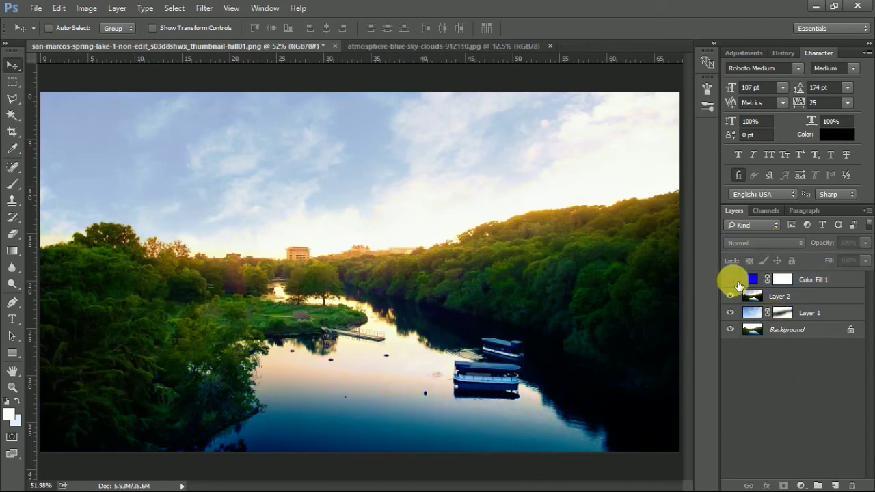
click(737, 284)
click(732, 280)
Switch Color Fill 1's blend mode to Color Burn
click(810, 279)
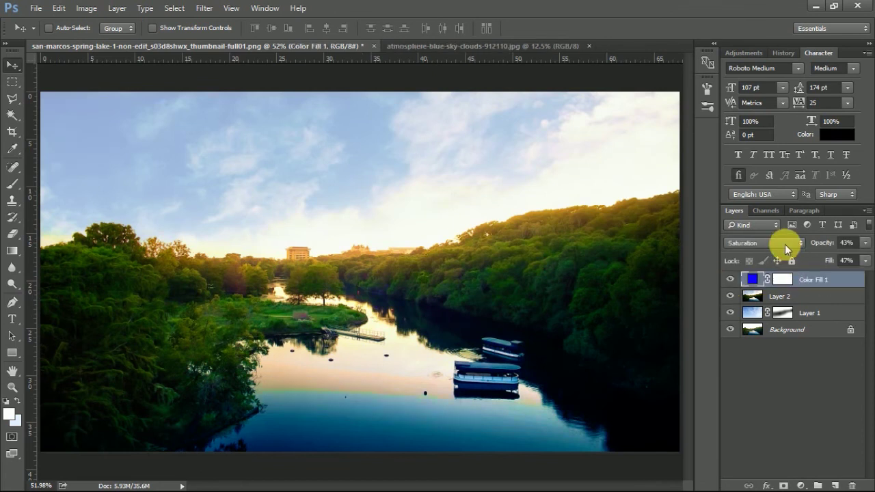
click(779, 243)
click(760, 28)
scroll(768, 246, down, 1)
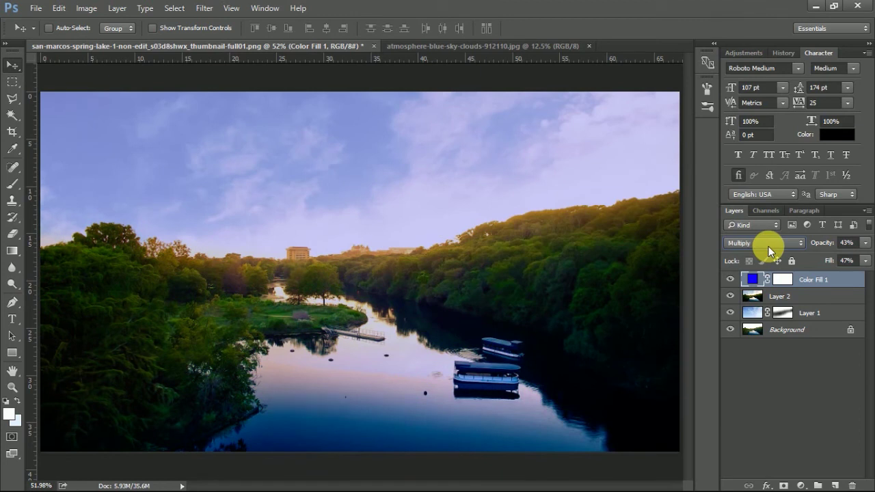
scroll(768, 246, down, 1)
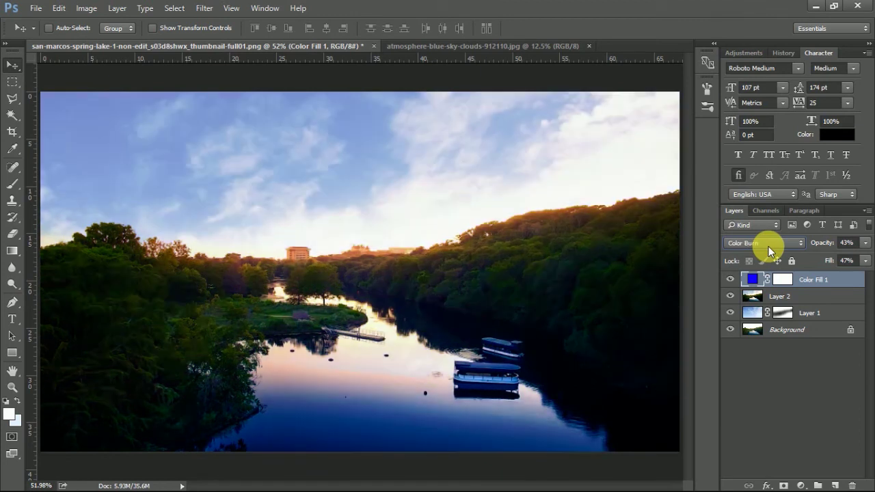
Lower Color Fill 1 to 19% opacity and 34% fill
click(767, 398)
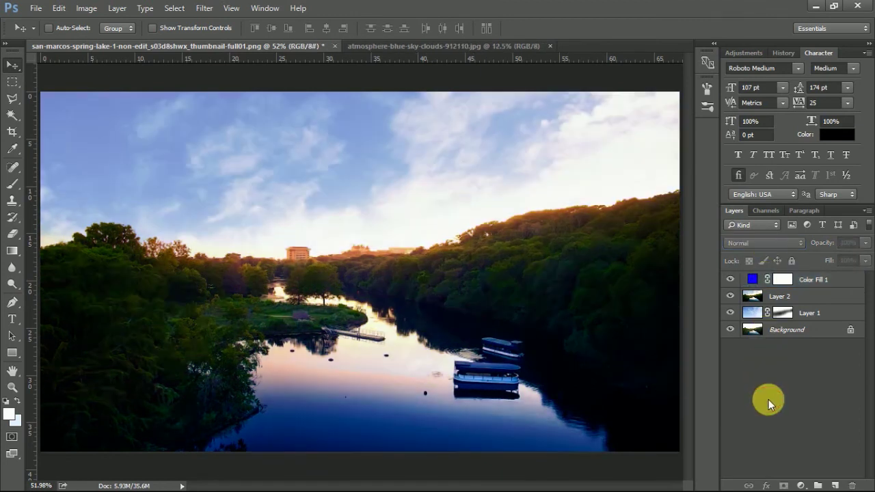
click(807, 280)
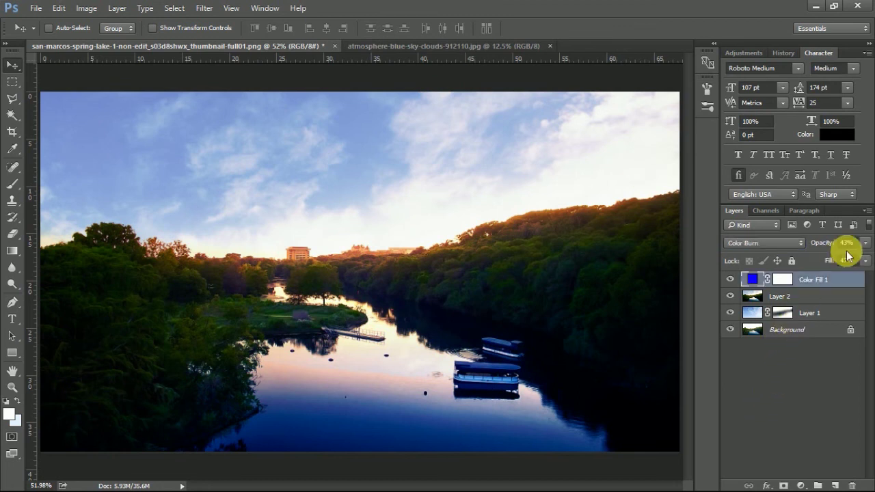
click(863, 243)
drag(818, 253, 824, 271)
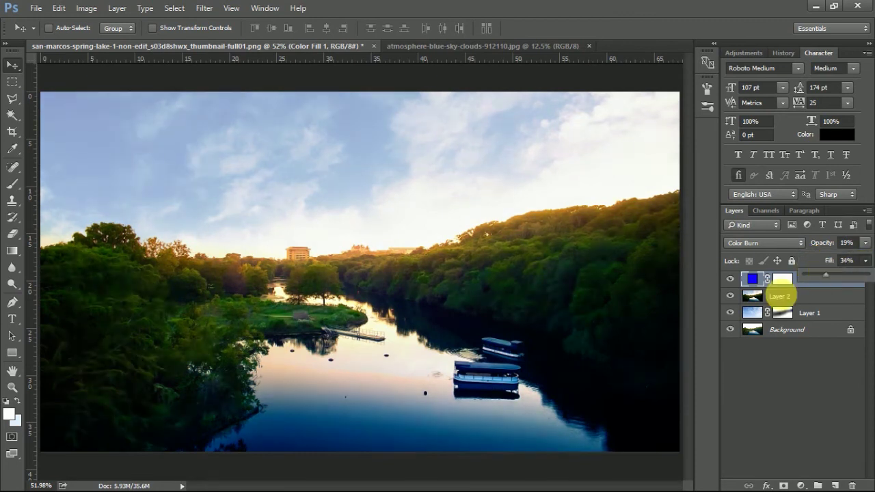
click(801, 374)
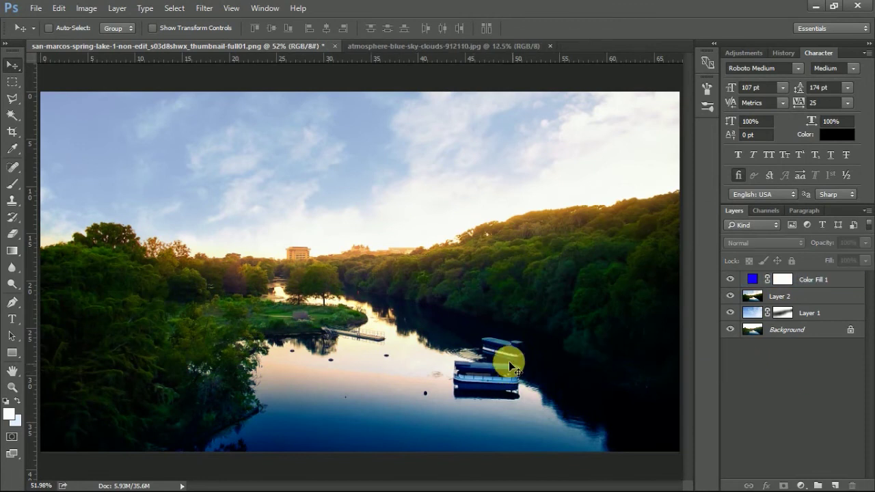
click(258, 8)
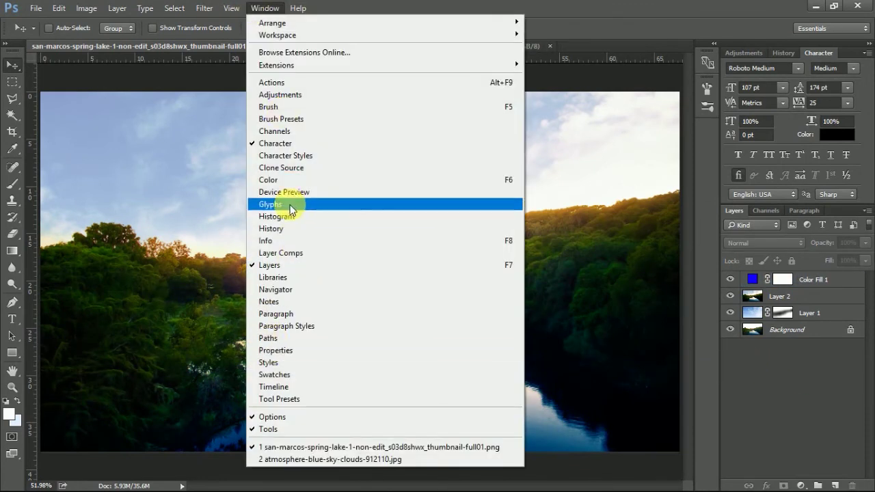
Show the History panel and view the original snapshot of the photo
click(284, 229)
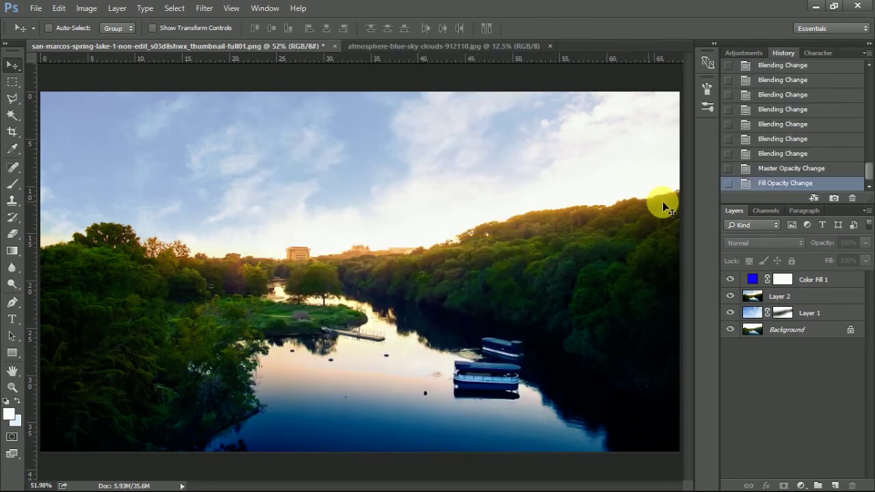
scroll(814, 121, up, 2)
scroll(815, 125, up, 10)
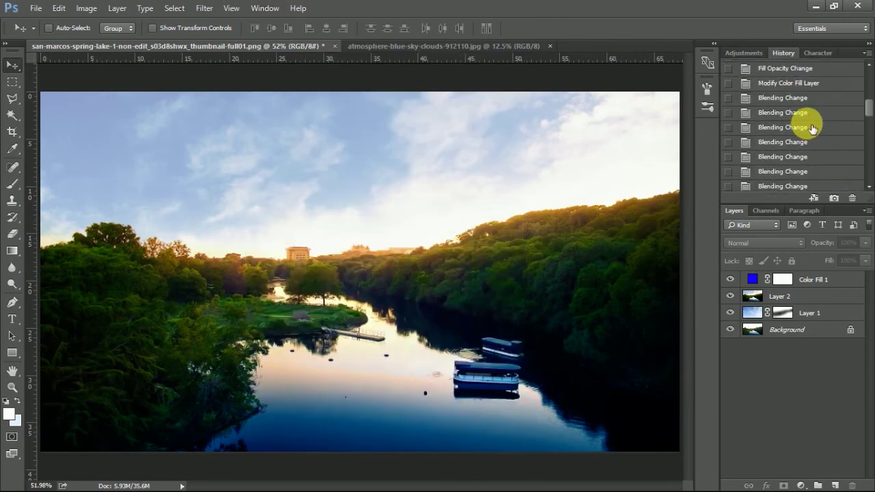
click(818, 75)
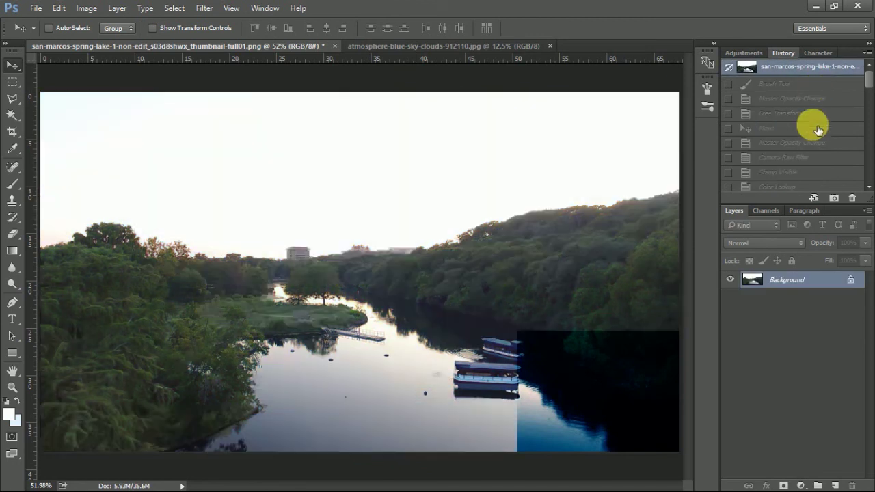
Return to the latest 'Fill Opacity Change' state and reselect Color Fill 1
scroll(810, 136, down, 10)
scroll(809, 157, down, 5)
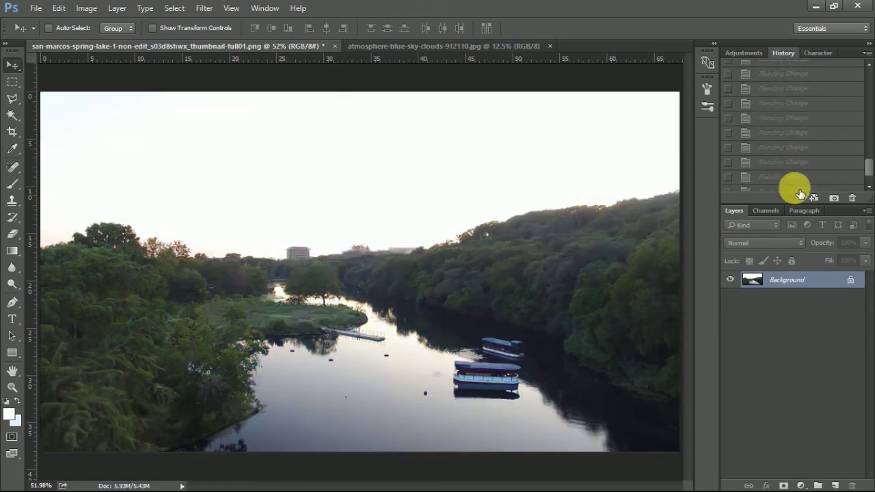
click(800, 184)
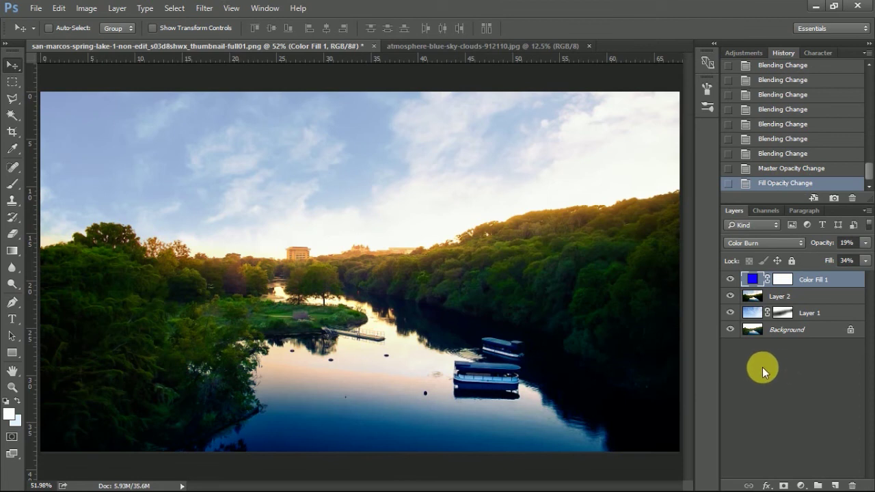
click(801, 359)
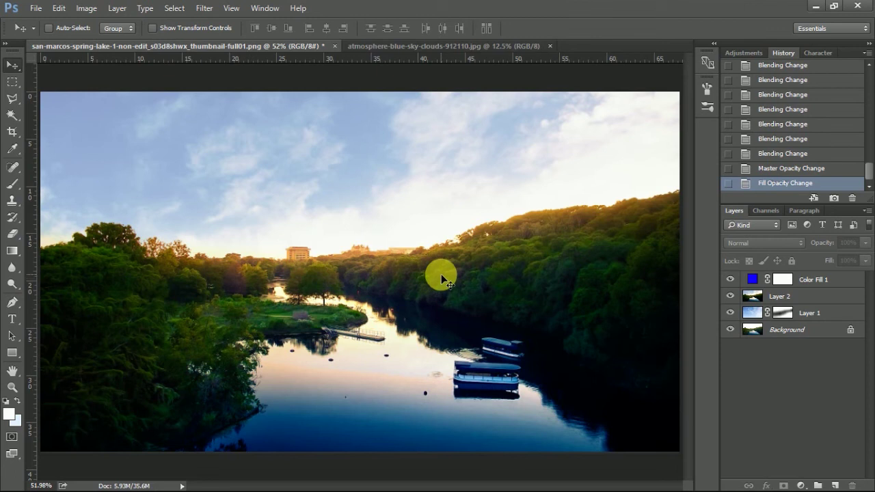
click(800, 280)
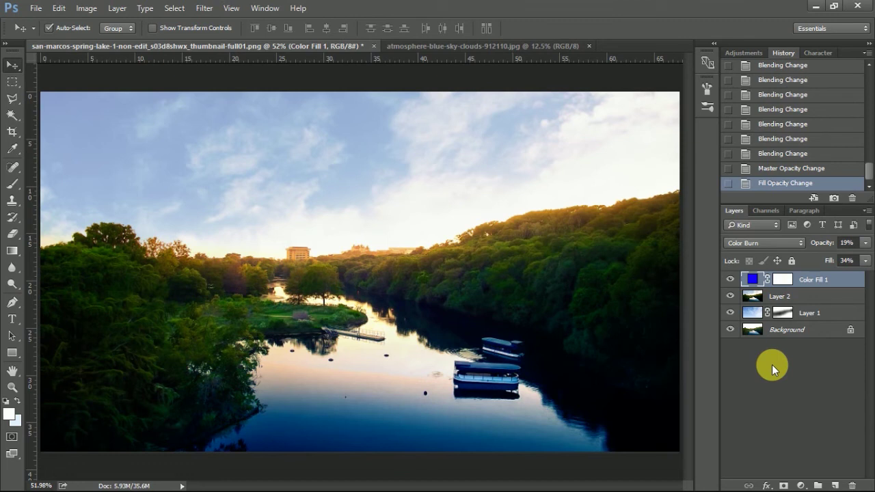
Stamp all visible layers into a new Layer 3 and open the Camera Raw Filter
key(ctrl+shift+alt+e)
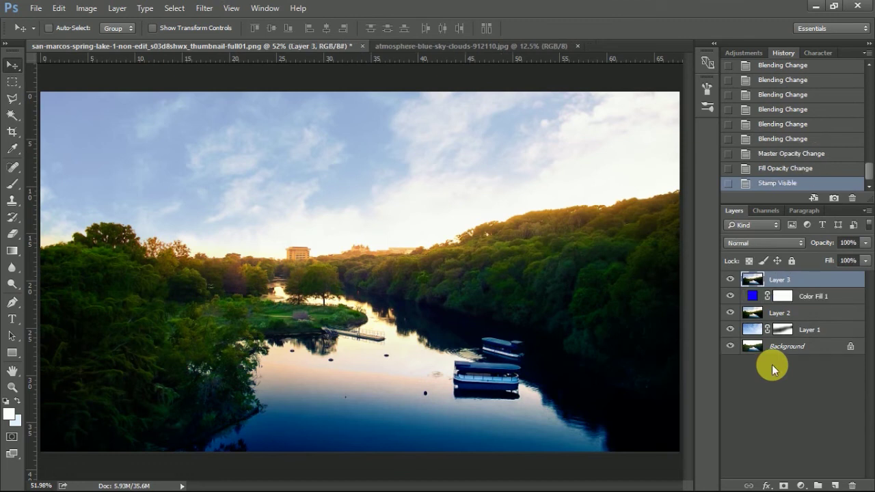
click(205, 8)
click(236, 82)
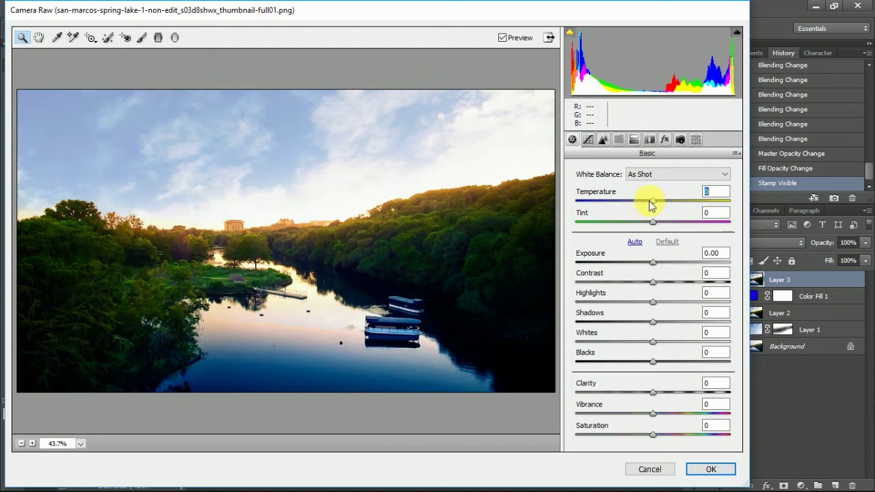
Reset Camera Raw's Temperature to 0 and show the Split Toning settings
drag(652, 202, 674, 205)
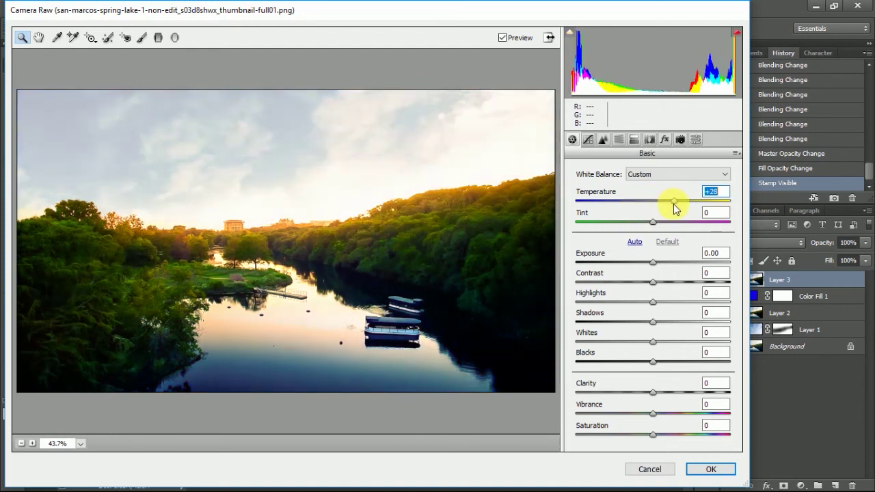
drag(670, 205, 651, 202)
double_click(653, 202)
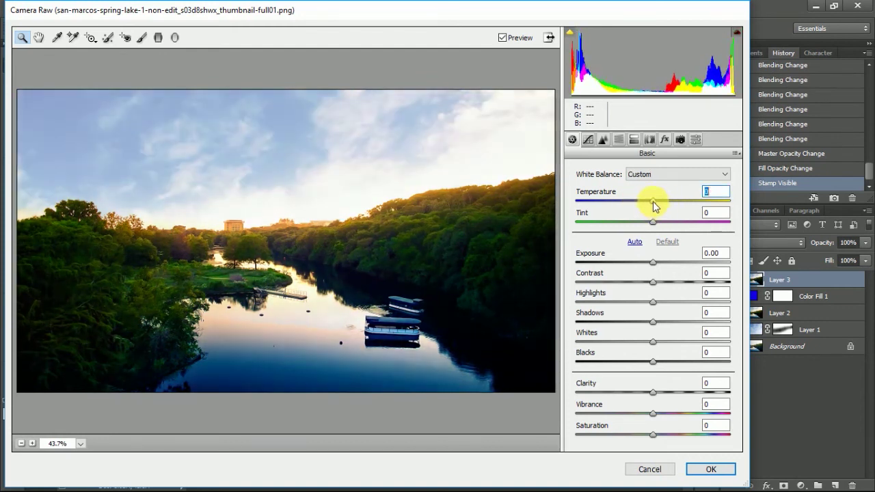
click(632, 140)
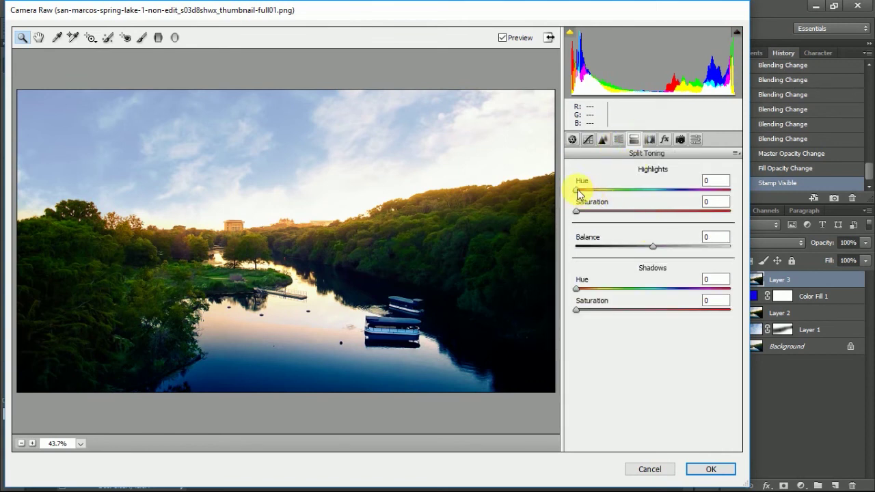
Set highlights hue 221, saturation 60, balance +27, and shadows hue 167, saturation 46
drag(578, 190, 664, 217)
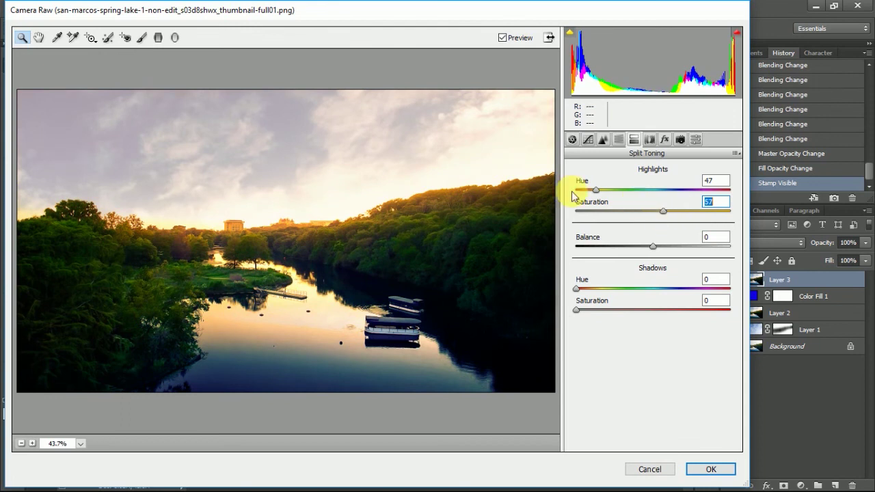
drag(595, 190, 670, 207)
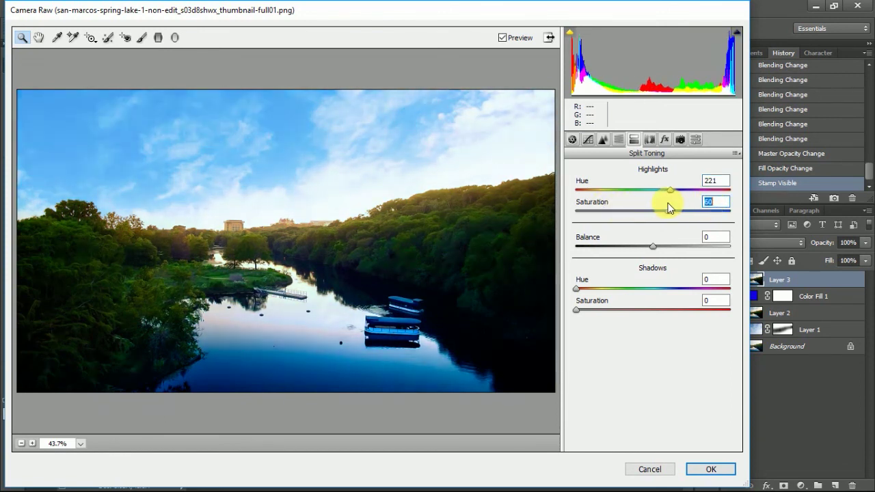
drag(653, 246, 673, 239)
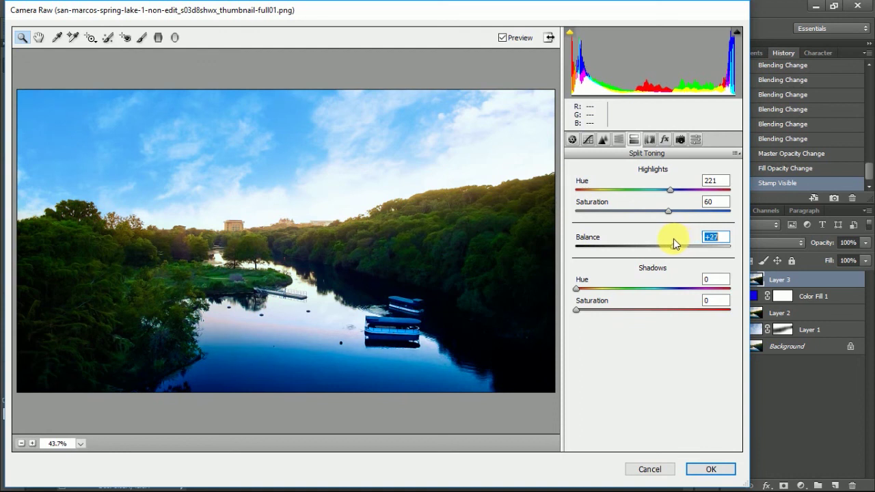
drag(577, 288, 637, 285)
drag(581, 311, 650, 288)
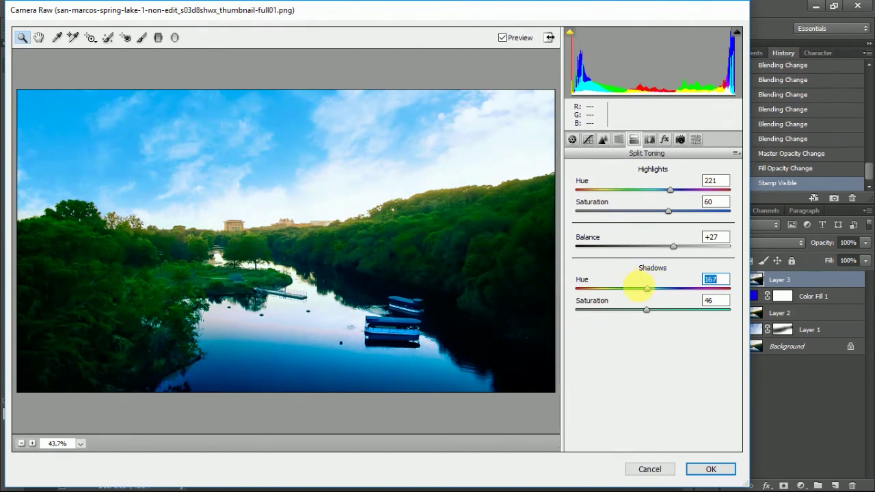
Move the Shadows Hue slider to 129, keeping Shadows Saturation at 46
drag(661, 285, 633, 274)
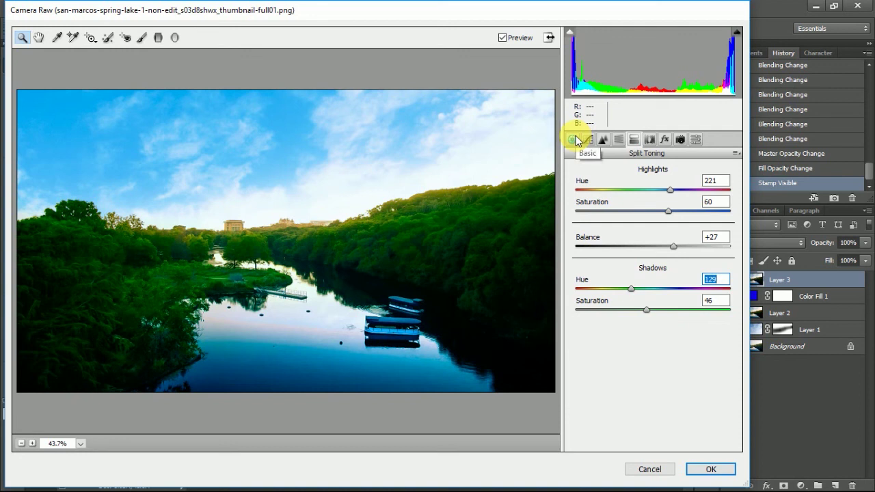
Desaturate the foliage in HSL to Yellows -21, Greens -46 and Aquas -1
click(618, 140)
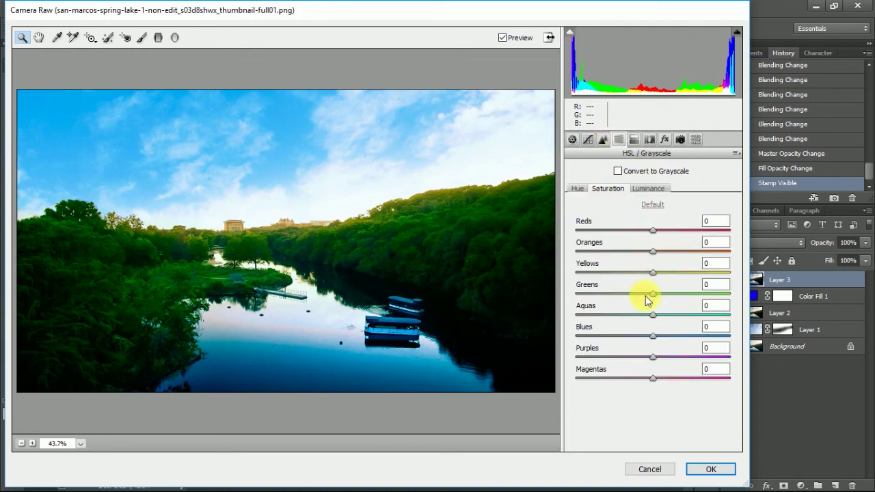
drag(654, 299, 628, 289)
mouse_move(654, 318)
mouse_down()
mouse_move(604, 312)
mouse_move(668, 326)
mouse_move(654, 326)
mouse_up()
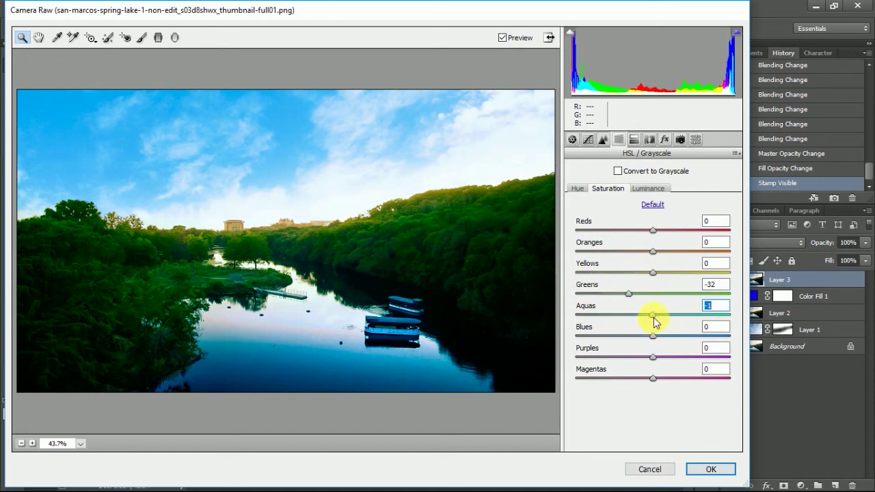
click(91, 41)
mouse_move(417, 218)
mouse_down()
mouse_move(423, 247)
mouse_move(422, 234)
mouse_up()
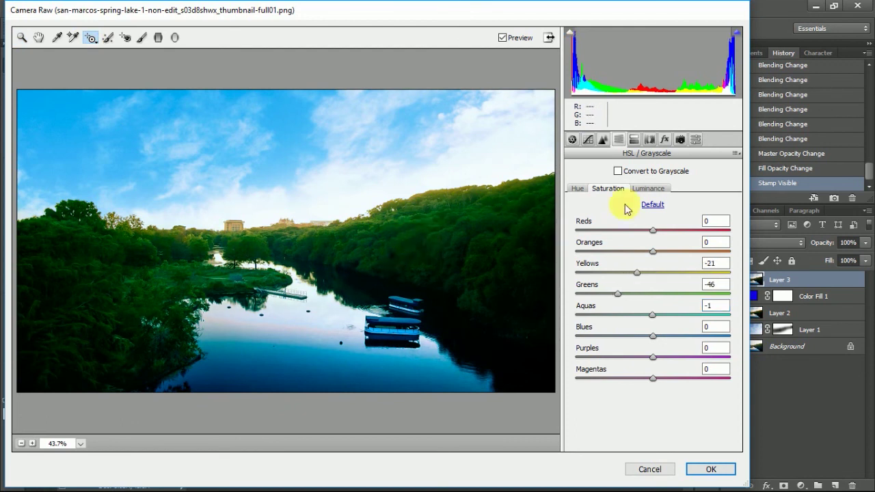
click(573, 141)
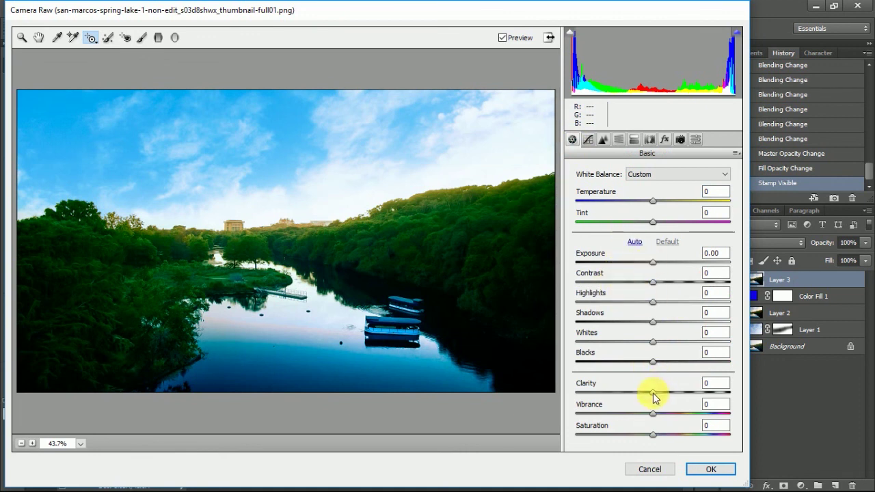
Set Vibrance to +36 and apply the Camera Raw Filter to Layer 3
drag(654, 415, 694, 422)
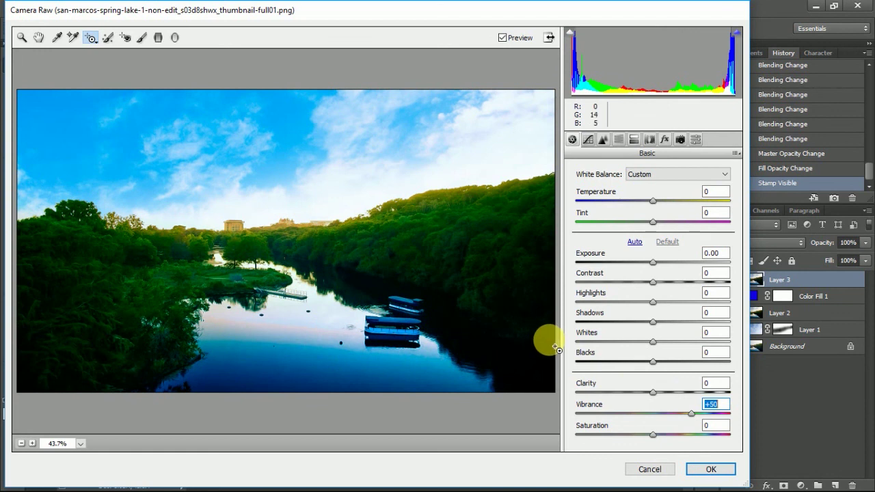
drag(694, 410, 680, 418)
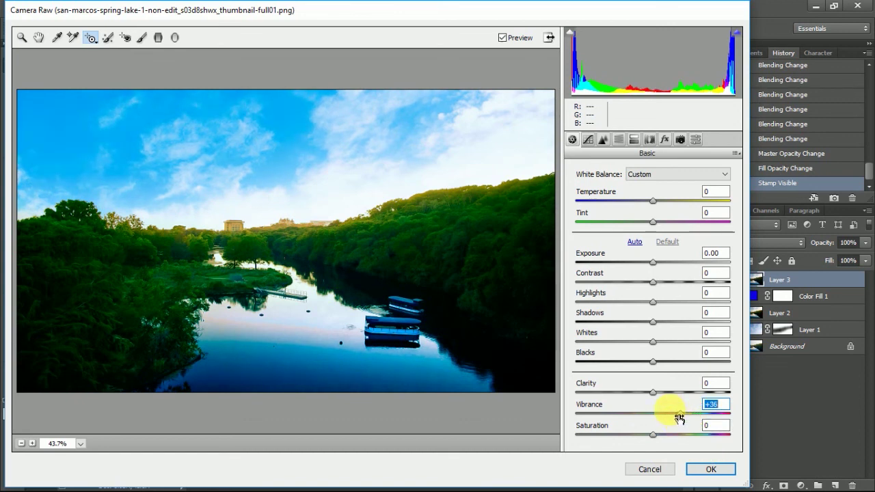
click(709, 470)
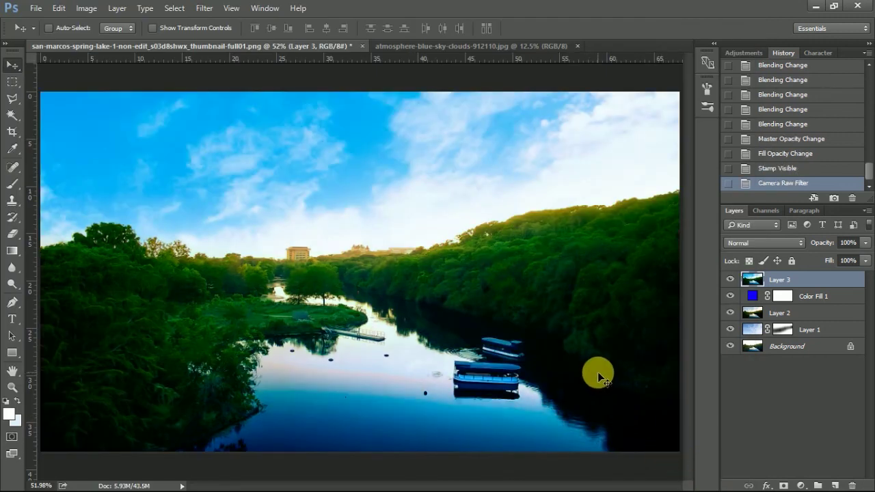
Save the image as JPEG 'final' at Quality 12 Maximum, then bring up the Open dialog
click(35, 8)
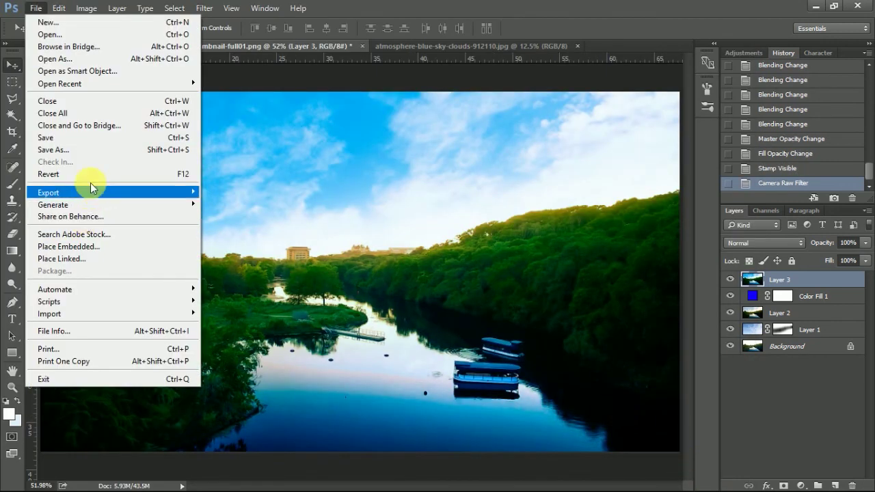
click(93, 150)
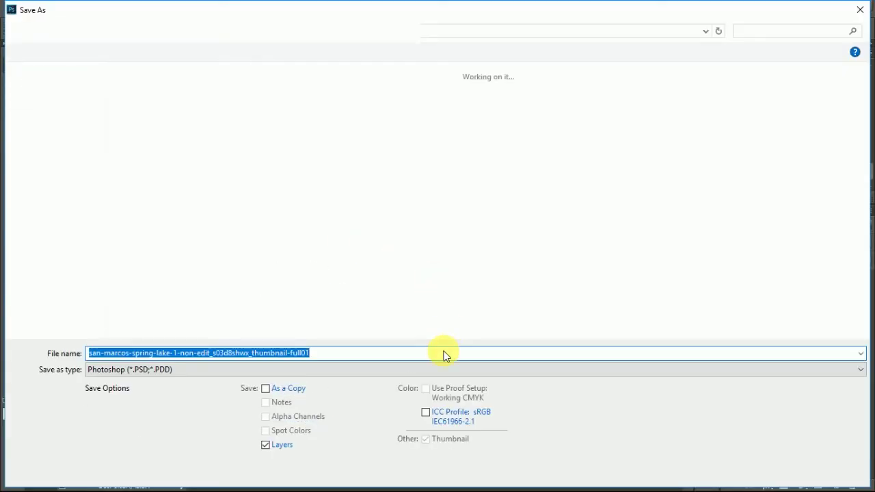
text(final)
key(Return)
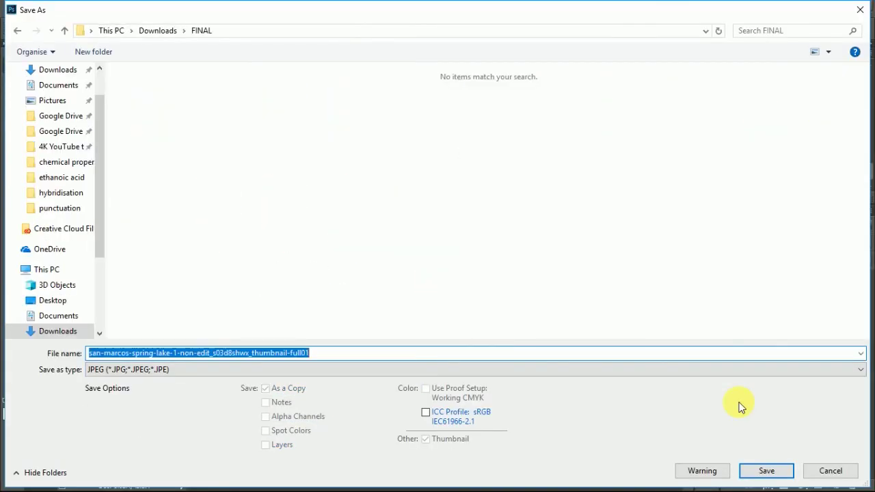
text(final)
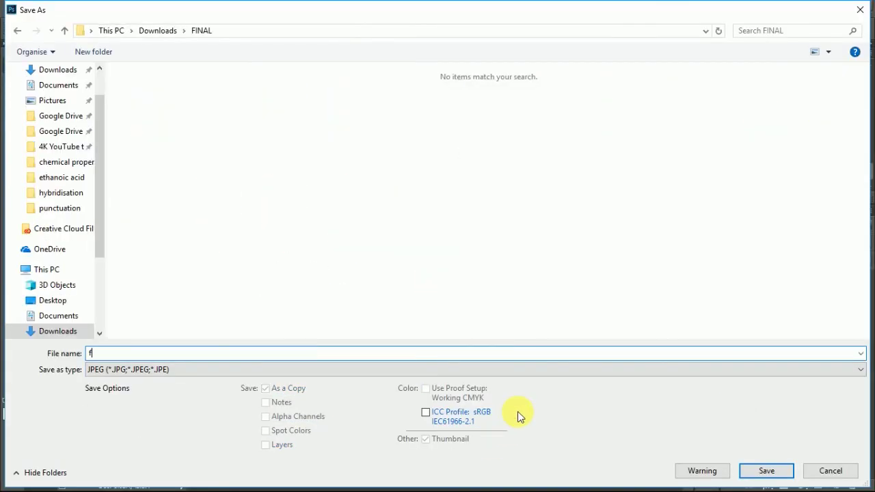
click(750, 468)
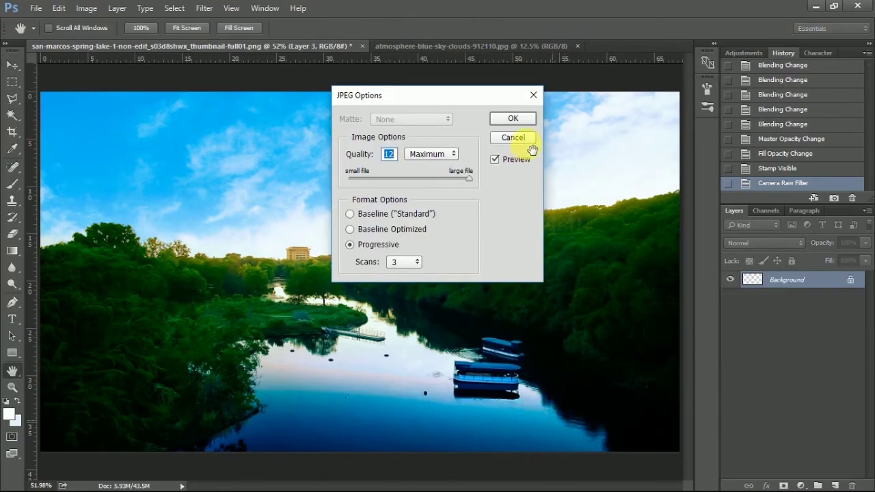
click(513, 117)
key(ctrl+o)
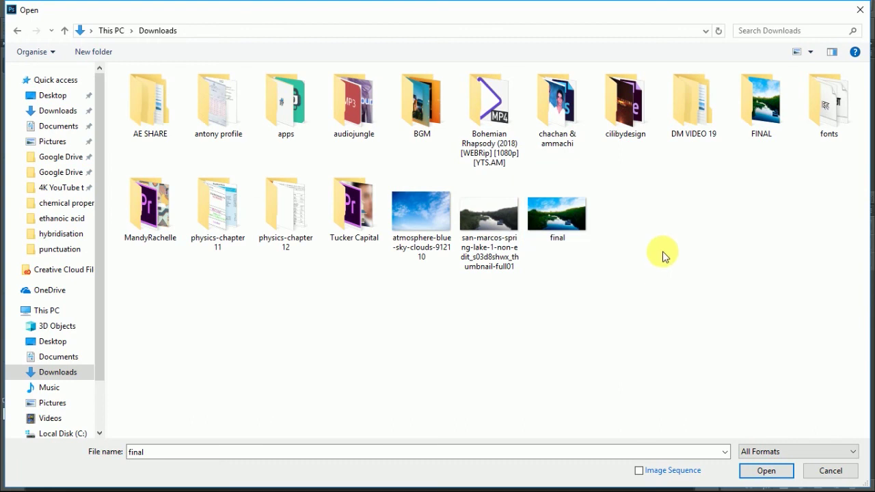
Sort Downloads by name and open final.jpg together with the original san-marcos lake photo
right_click(643, 177)
mouse_move(684, 199)
click(621, 216)
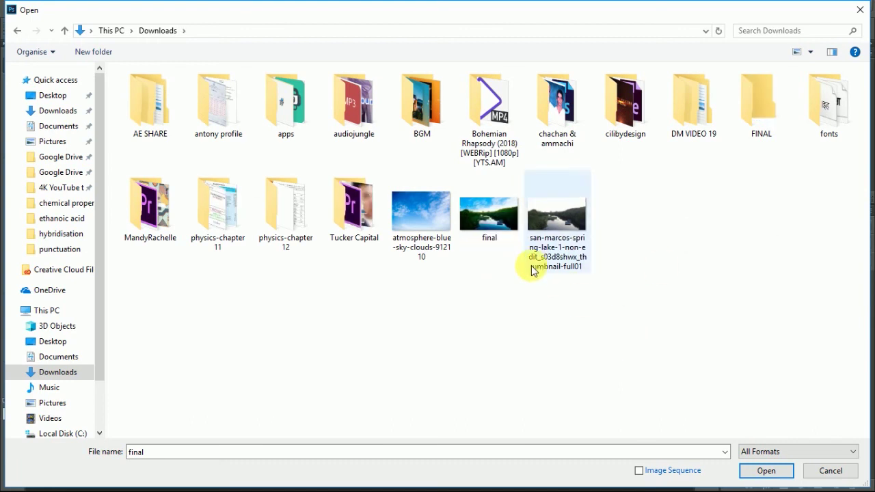
click(487, 219)
ctrl+click(529, 231)
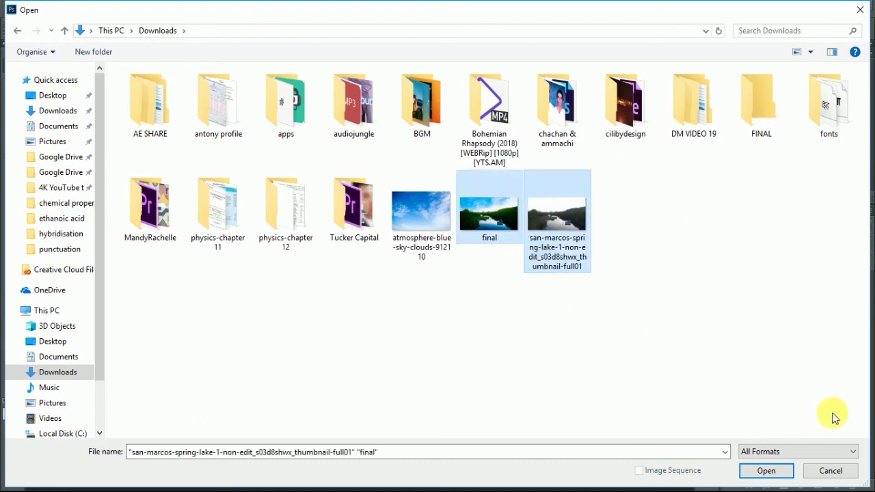
click(766, 470)
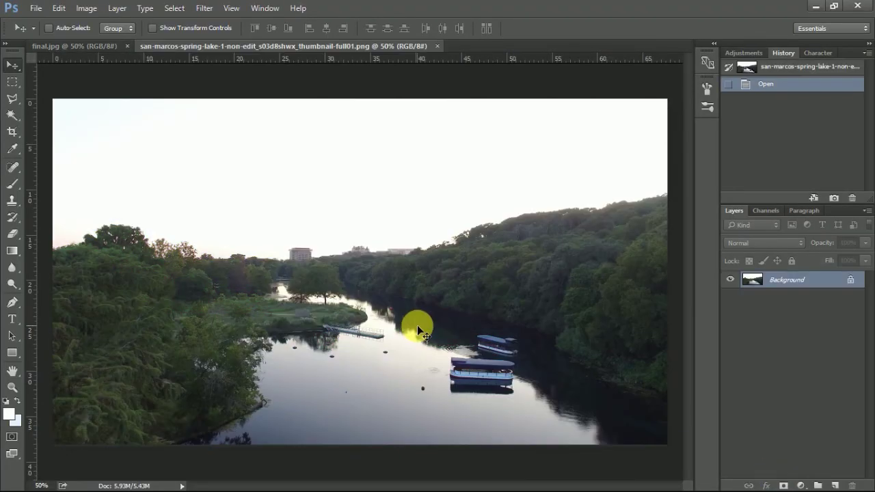
Drag final.jpg into the original photo as Layer 1 and add a layer mask
click(98, 48)
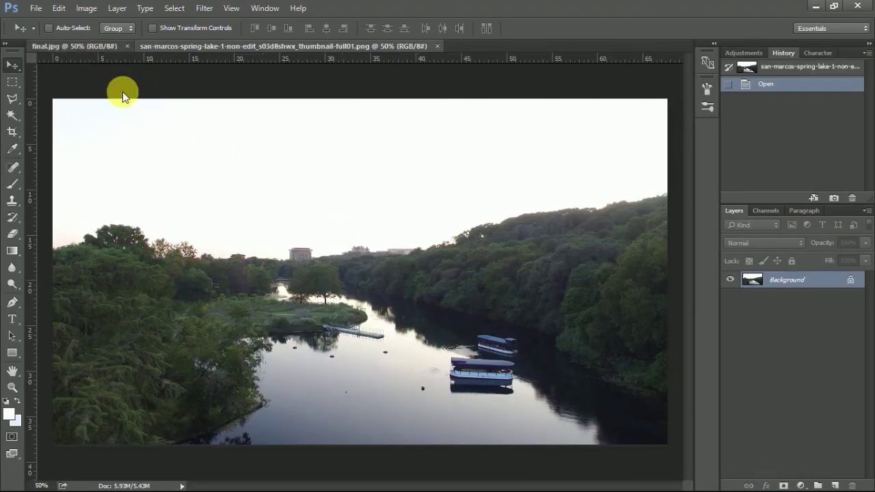
click(273, 47)
drag(273, 47, 318, 267)
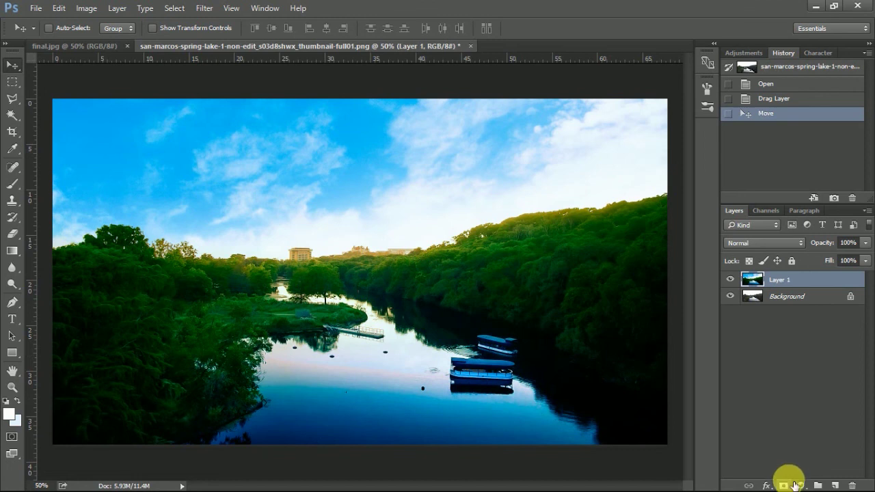
click(783, 485)
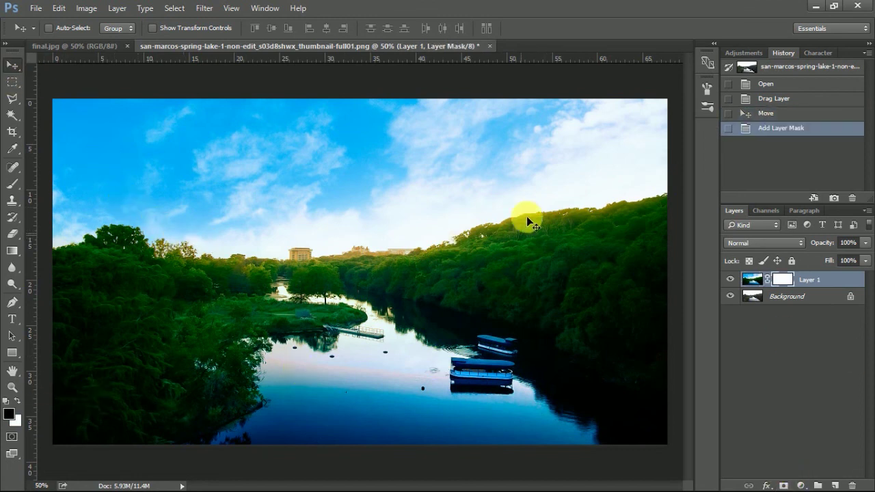
Fill Layer 1's mask with Black using Edit > Fill to hide the graded layer
click(86, 7)
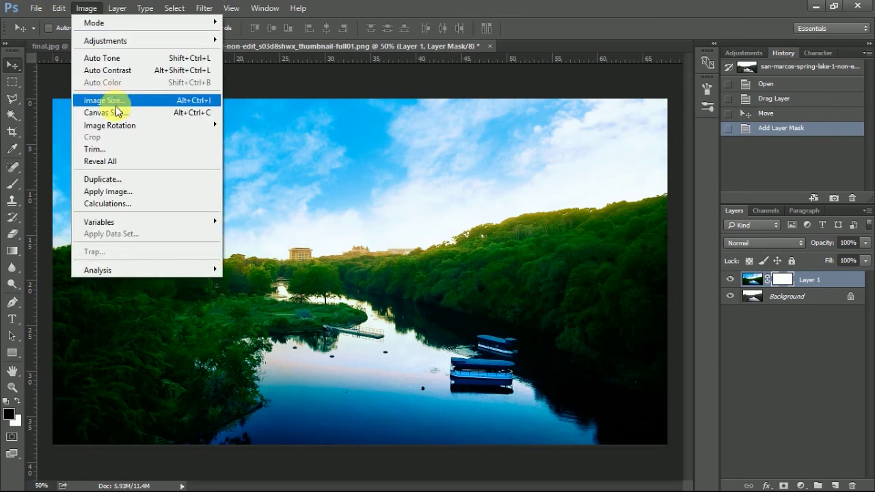
click(62, 8)
click(62, 8)
click(88, 178)
click(465, 130)
click(427, 215)
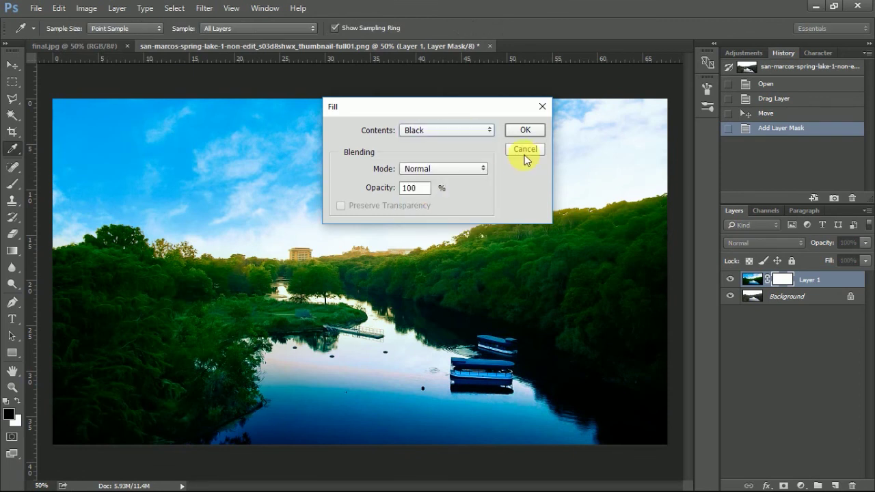
click(531, 130)
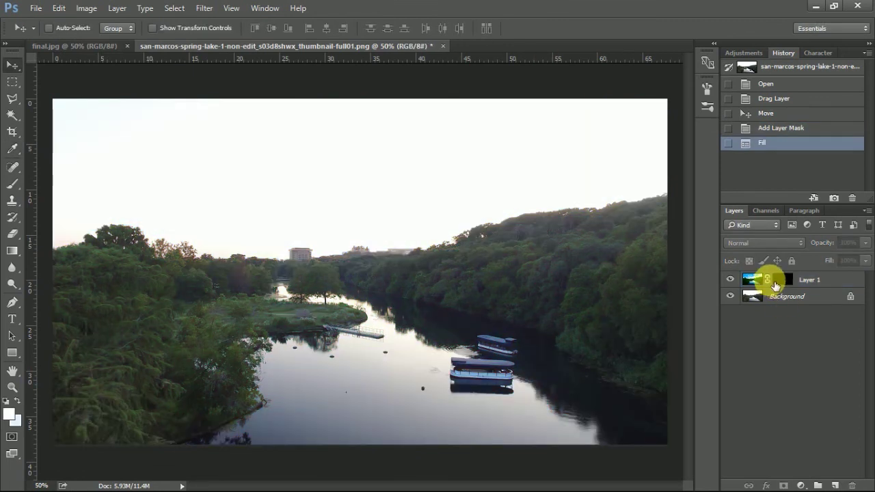
Unlink the mask from Layer 1's image and select the mask thumbnail
click(768, 280)
drag(525, 289, 384, 315)
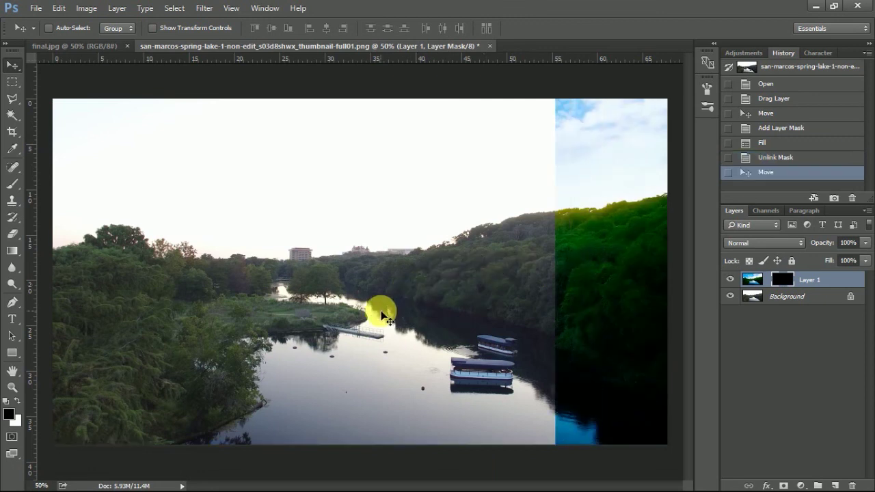
key(ctrl+z)
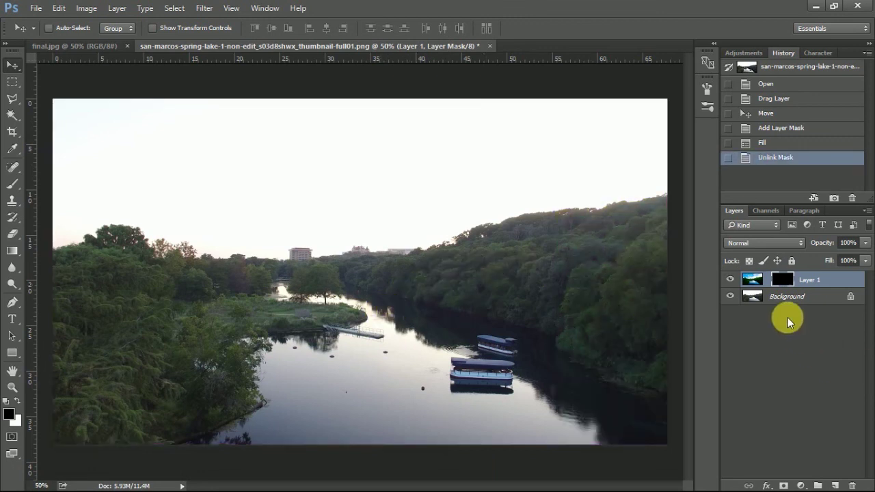
click(787, 323)
click(783, 281)
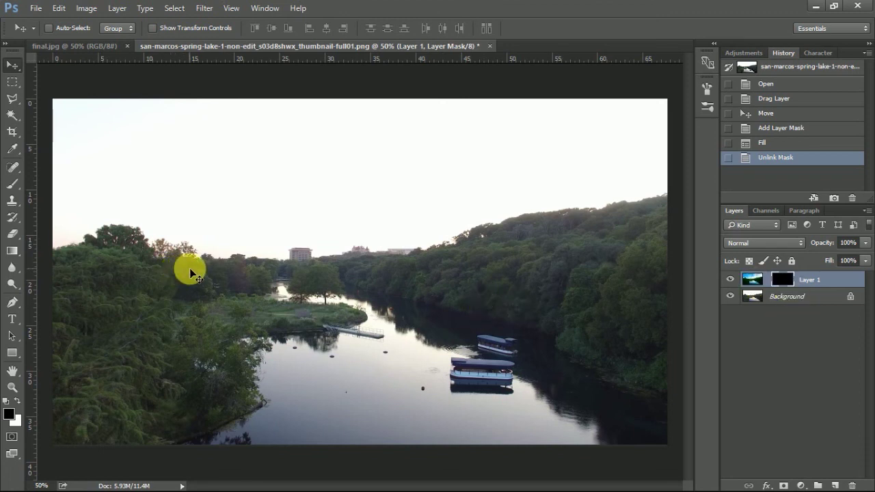
Move the mask so the graded version shows on the right half only
key(ctrl)
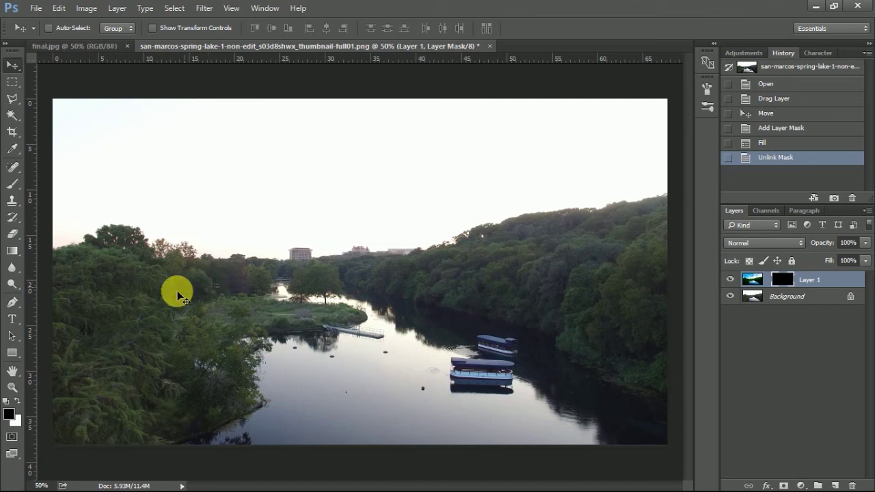
key(ctrl)
drag(335, 308, 591, 304)
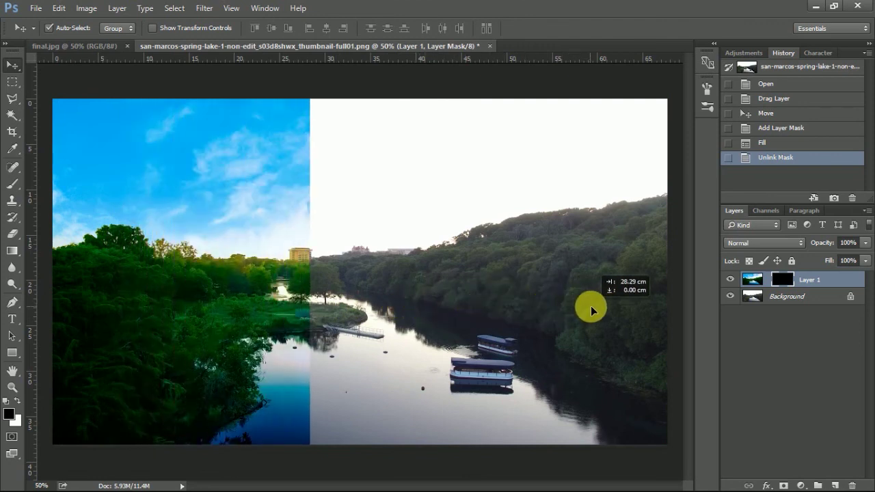
drag(441, 307, 714, 320)
drag(395, 304, 111, 297)
drag(481, 312, 180, 316)
key(ctrl)
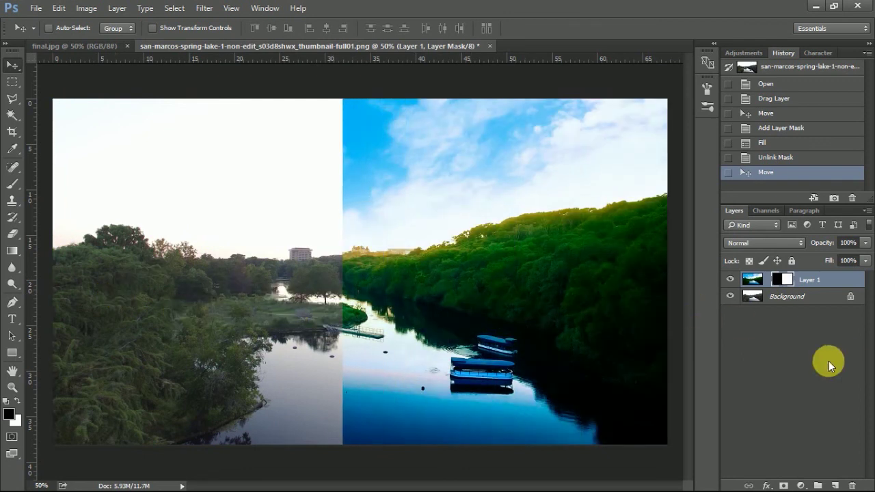